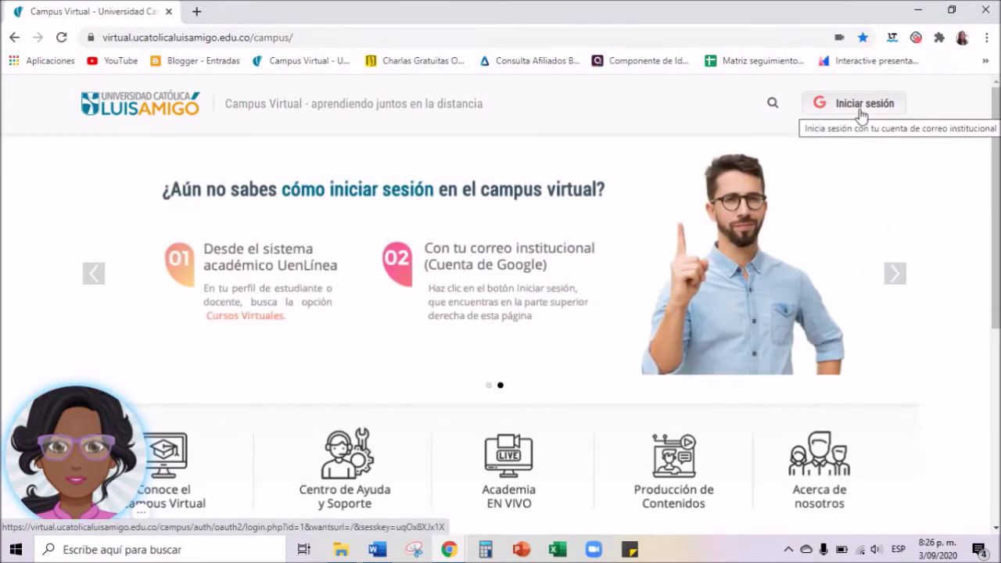
Sign in to the virtual campus with the institutional Google account.
{"action": "left_click", "coordinate": [860, 107]}
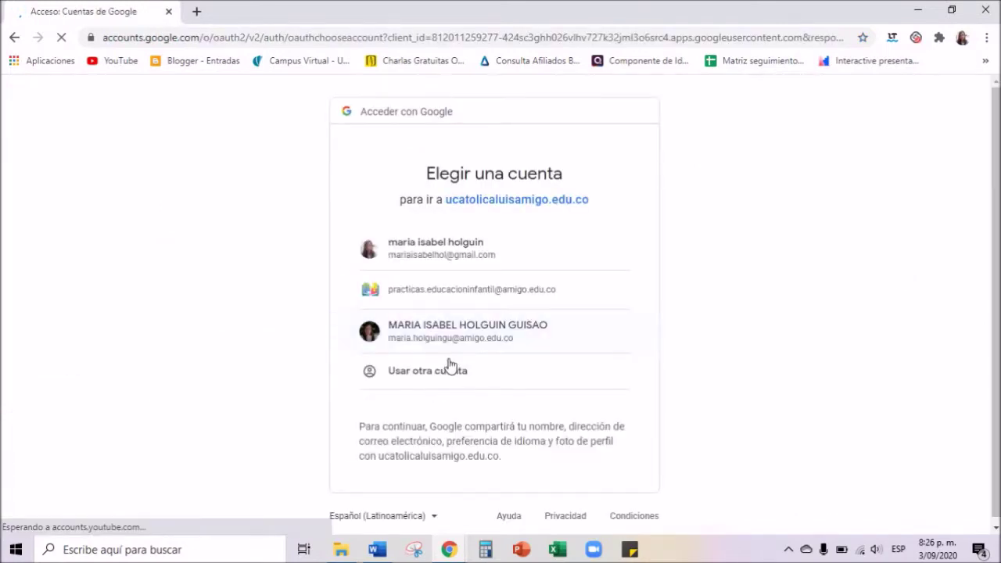
{"action": "left_click", "coordinate": [463, 336]}
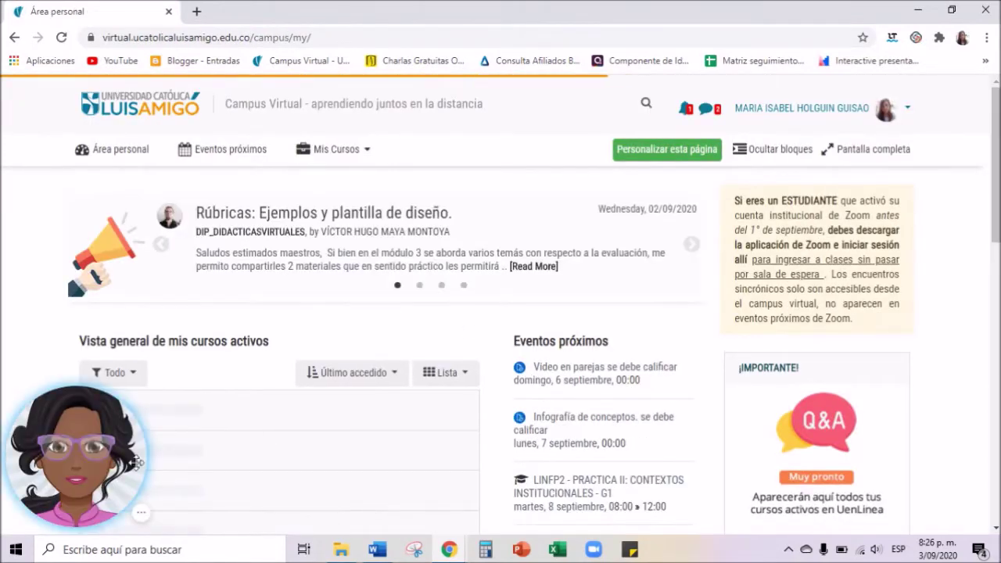
{"action": "left_click_drag", "start_coordinate": [79, 453], "coordinate": [821, 183]}
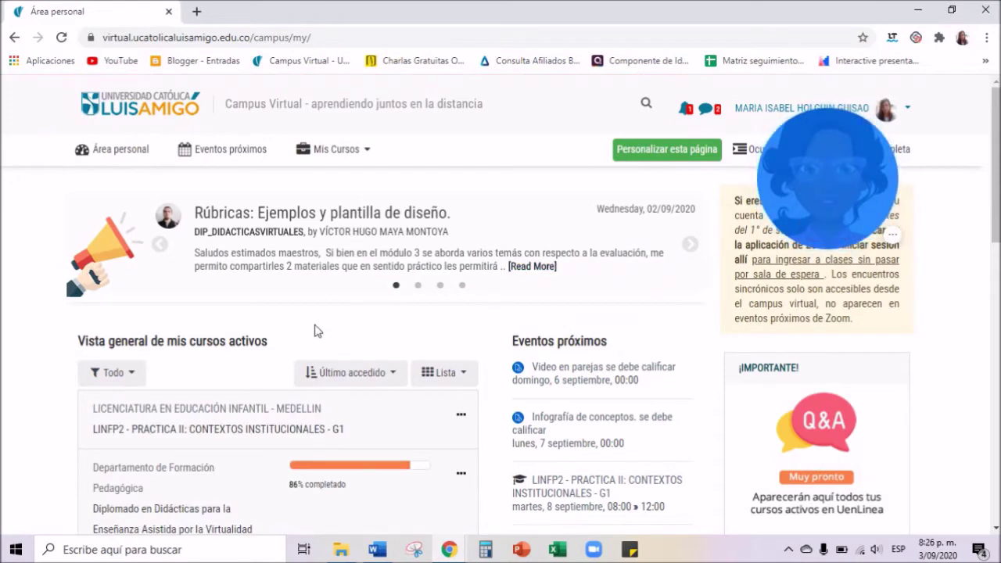
Open the course LINFP2 - PRACTICA II: CONTEXTOS INSTITUCIONALES - G1 and turn on editing.
{"action": "scroll", "coordinate": [337, 330], "scroll_direction": "down", "scroll_amount": 3}
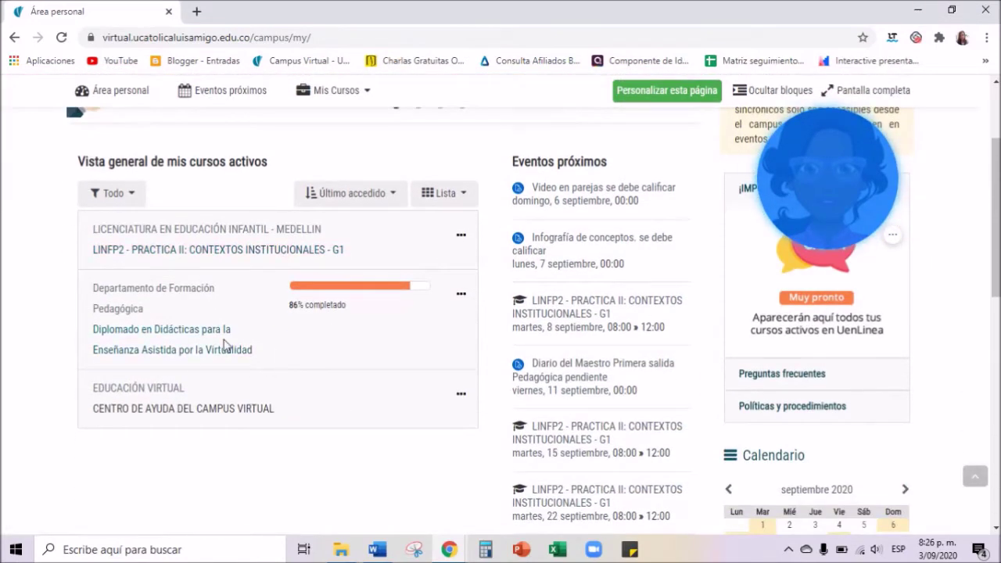
{"action": "left_click", "coordinate": [257, 249]}
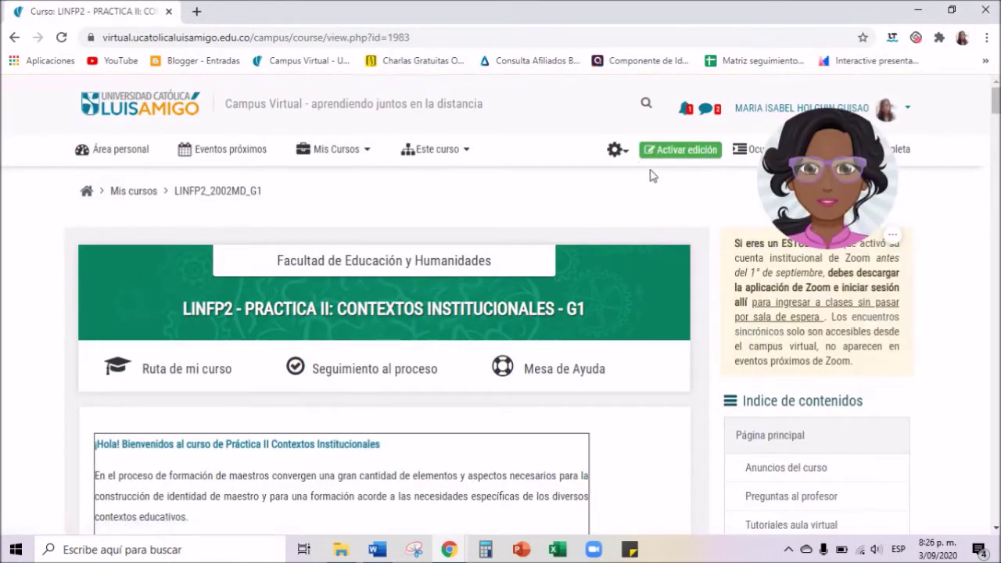
{"action": "left_click", "coordinate": [683, 152]}
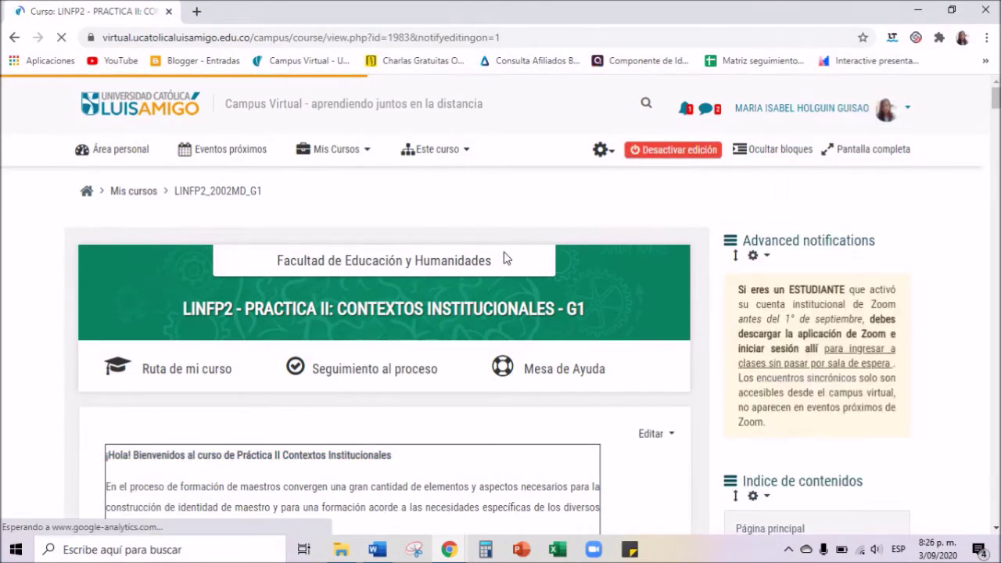
Add a Cuestionario activity at the end of the course's SESIÓN 1 section.
{"action": "scroll", "coordinate": [504, 263], "scroll_direction": "down", "scroll_amount": 7}
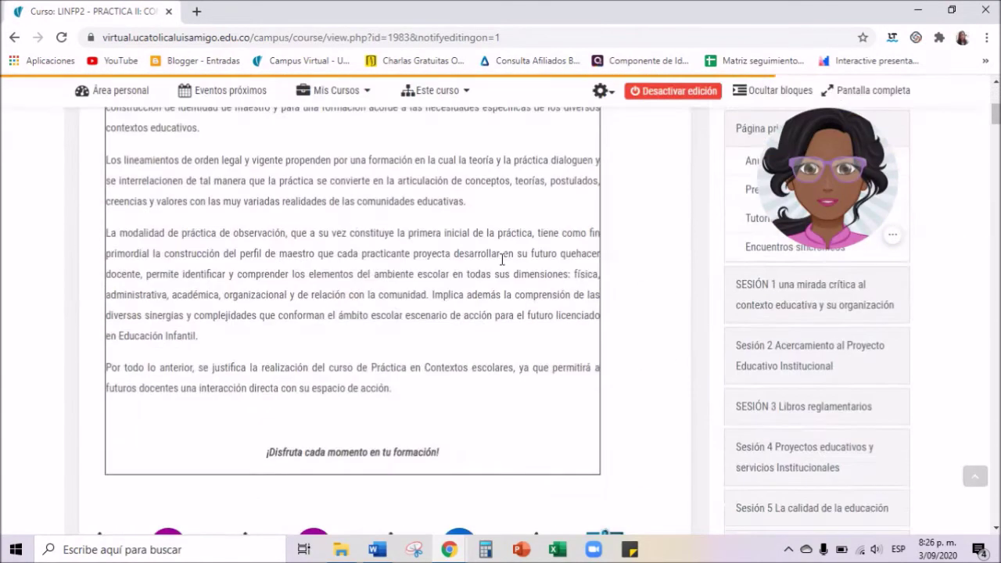
{"action": "scroll", "coordinate": [503, 274], "scroll_direction": "down", "scroll_amount": 15}
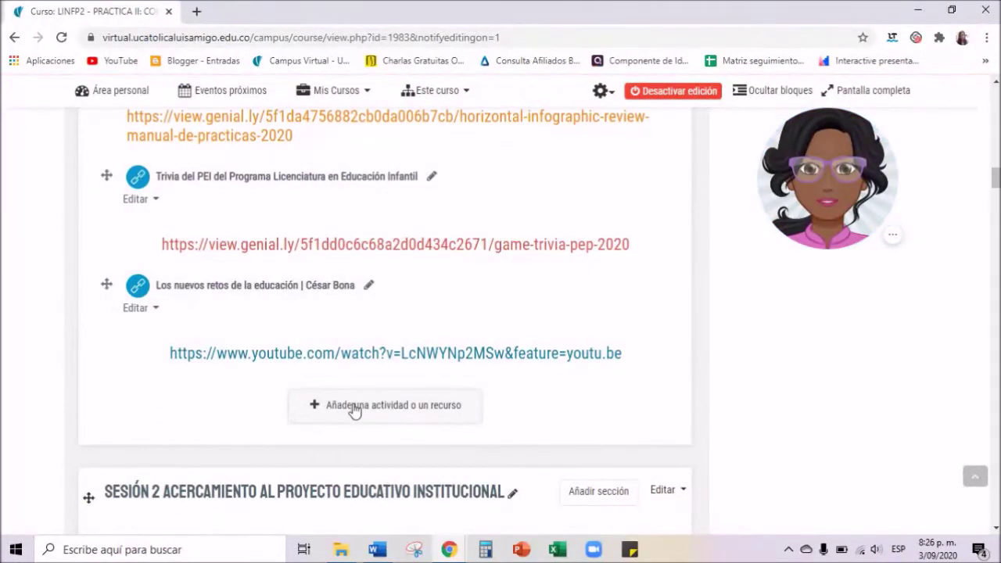
{"action": "left_click", "coordinate": [399, 405]}
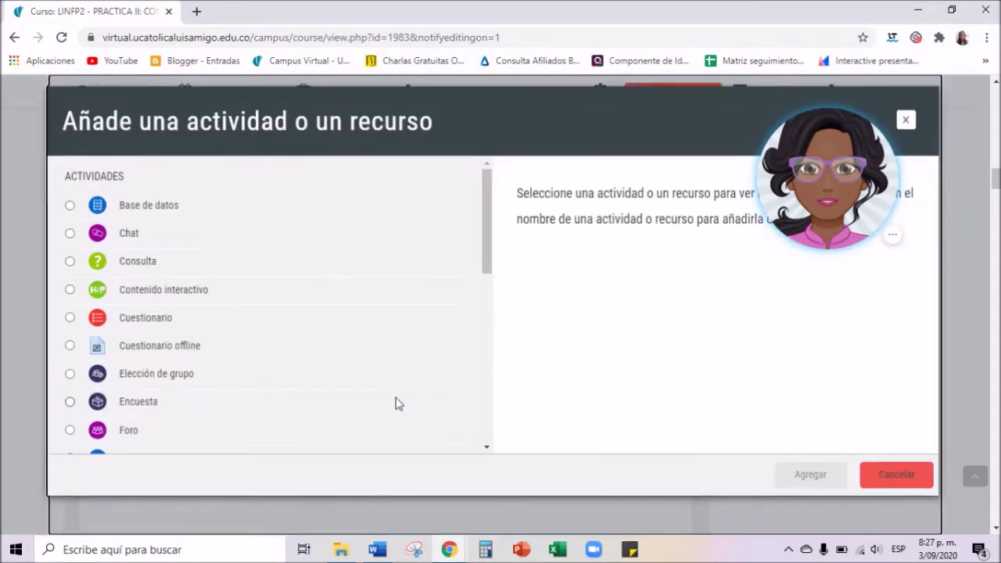
{"action": "left_click", "coordinate": [144, 323]}
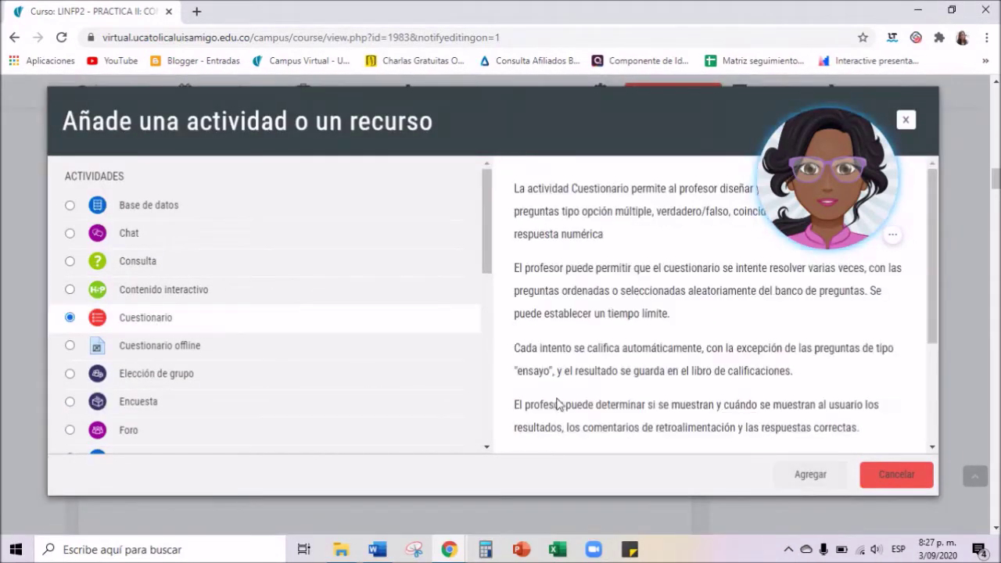
{"action": "left_click", "coordinate": [809, 475]}
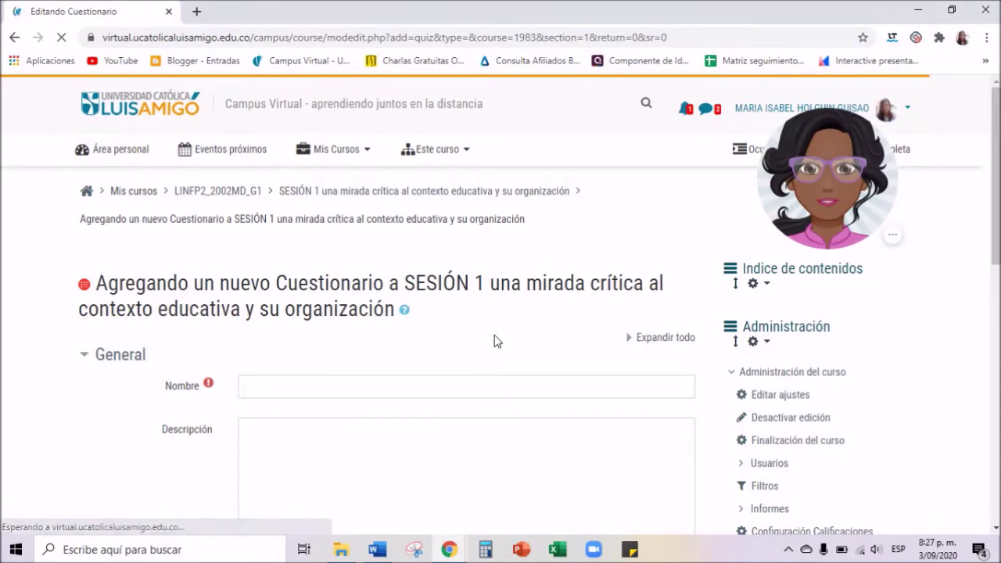
Name the quiz PARCIAL 1 and have its description shown on the course page.
{"action": "scroll", "coordinate": [496, 344], "scroll_direction": "down", "scroll_amount": 2}
{"action": "left_click", "coordinate": [332, 209]}
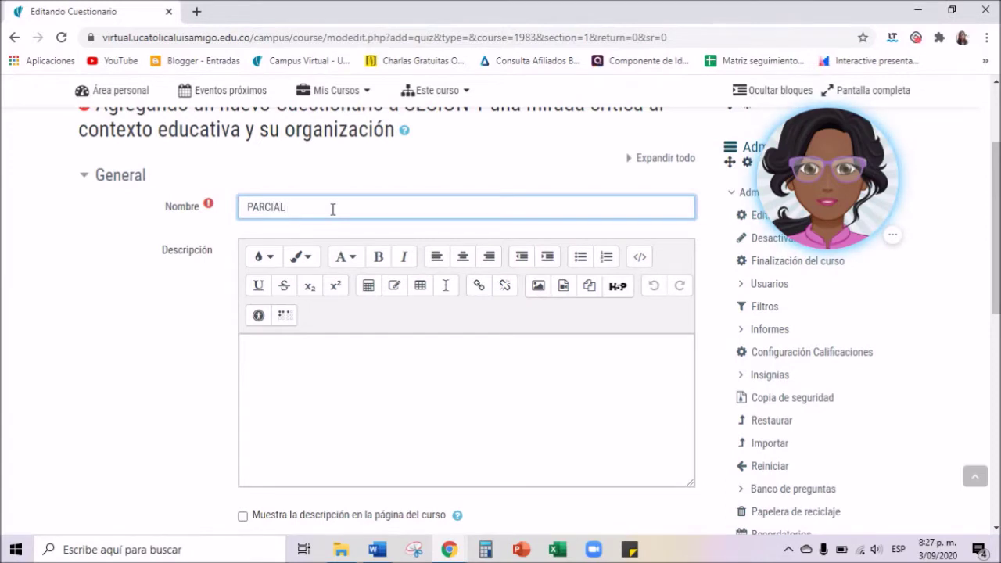
{"action": "scroll", "coordinate": [380, 337], "scroll_direction": "down", "scroll_amount": 3}
{"action": "left_click", "coordinate": [362, 282]}
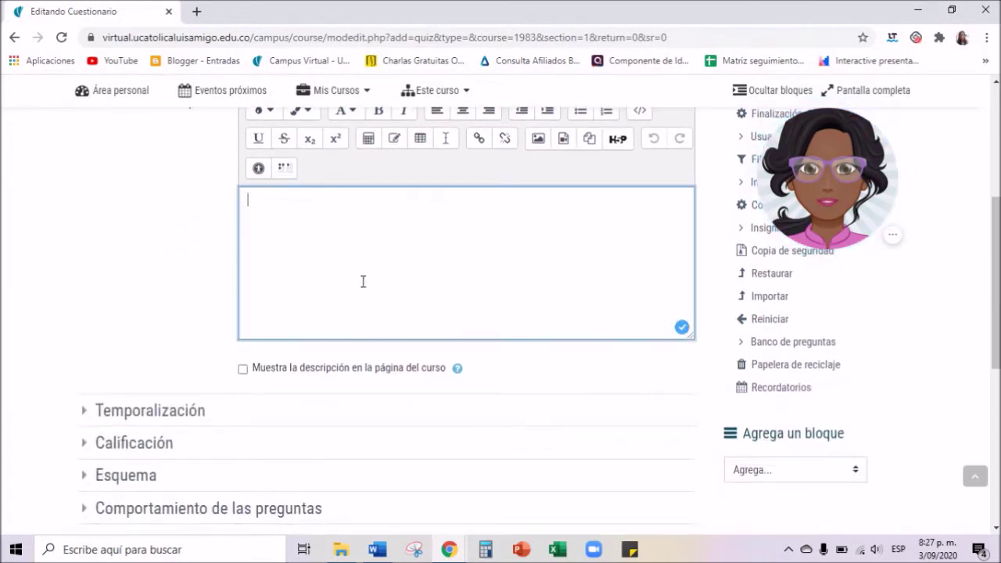
{"action": "scroll", "coordinate": [362, 282], "scroll_direction": "up", "scroll_amount": 1}
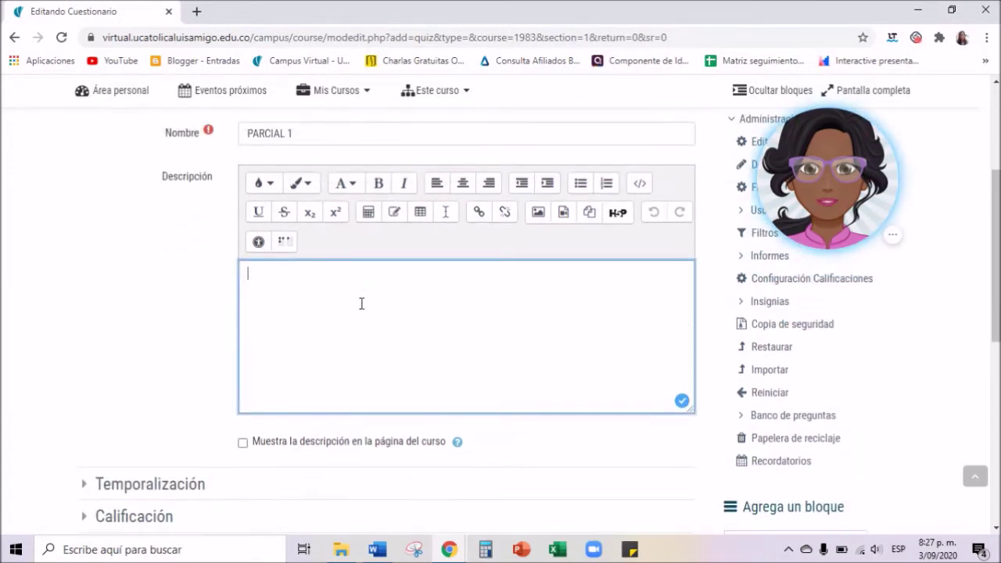
{"action": "left_click", "coordinate": [243, 443]}
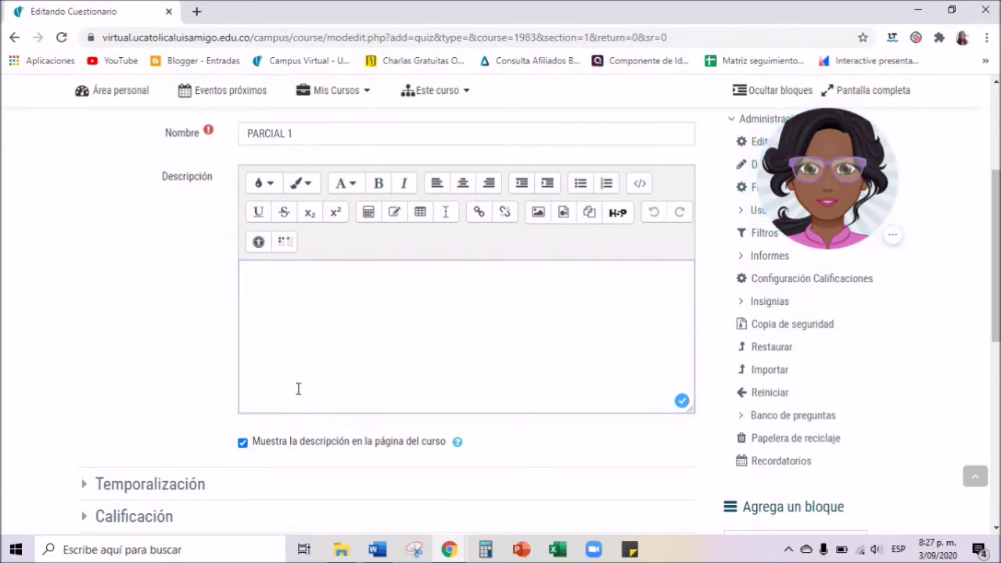
Enable both the opening and closing dates in the quiz's Temporalización settings.
{"action": "scroll", "coordinate": [306, 387], "scroll_direction": "down", "scroll_amount": 2}
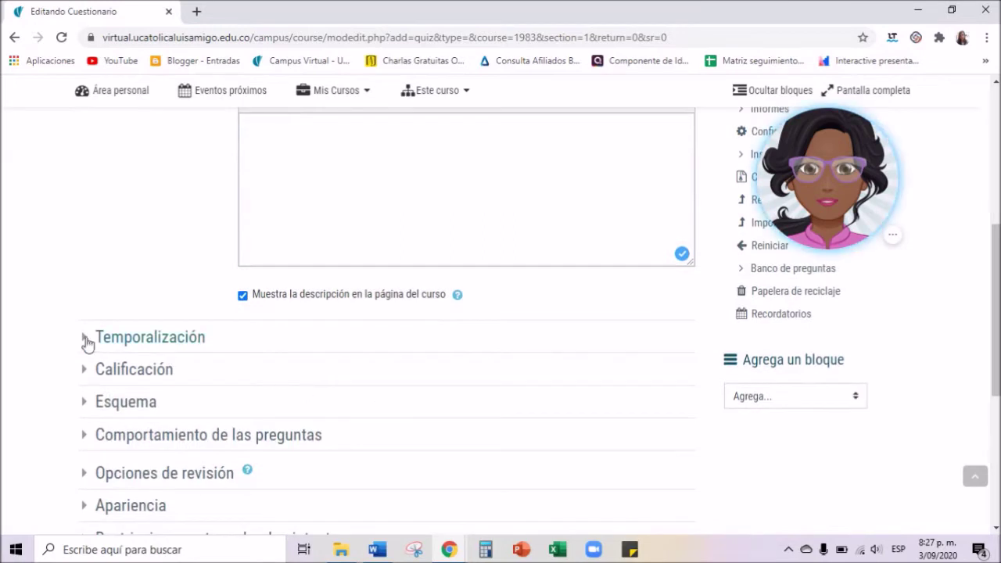
{"action": "left_click", "coordinate": [84, 342]}
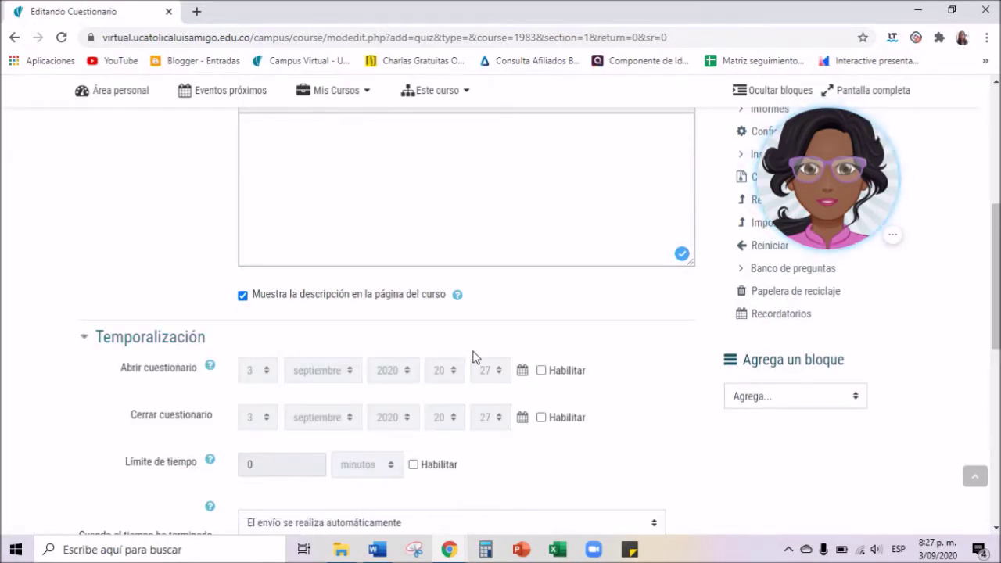
{"action": "left_click", "coordinate": [542, 373]}
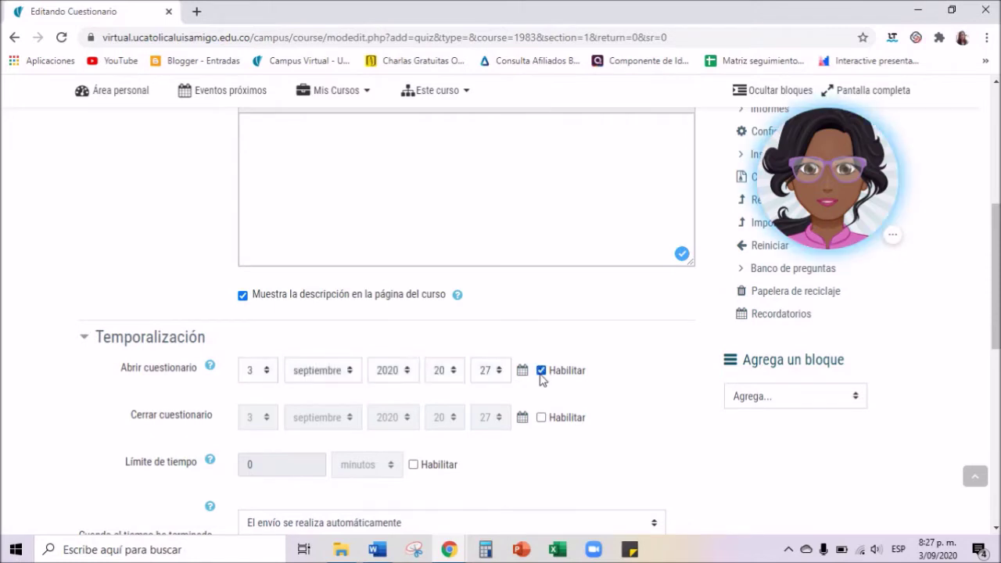
{"action": "left_click", "coordinate": [542, 419]}
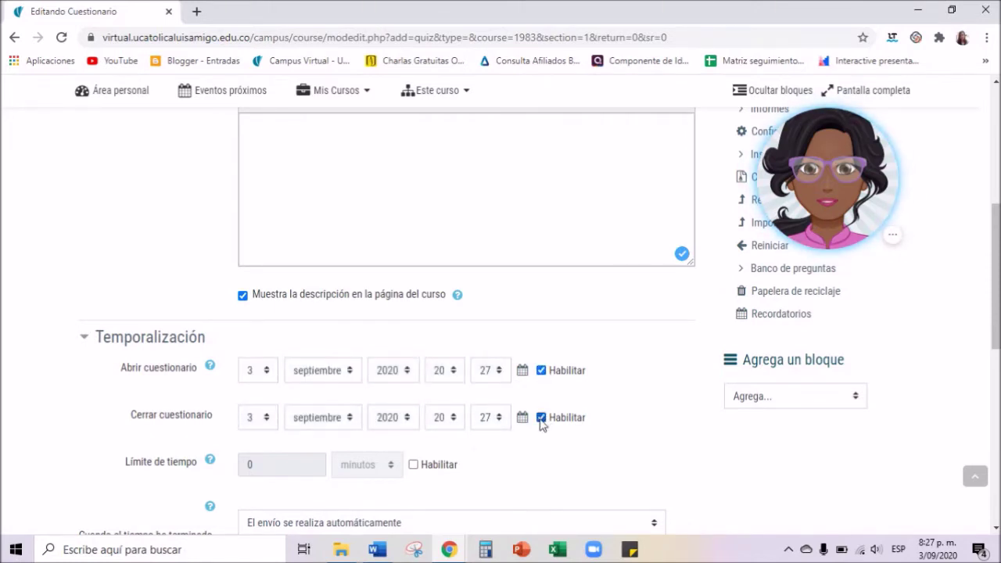
Set the quiz's opening day to 4 September and the minute of its closing time to 37.
{"action": "left_click", "coordinate": [262, 372]}
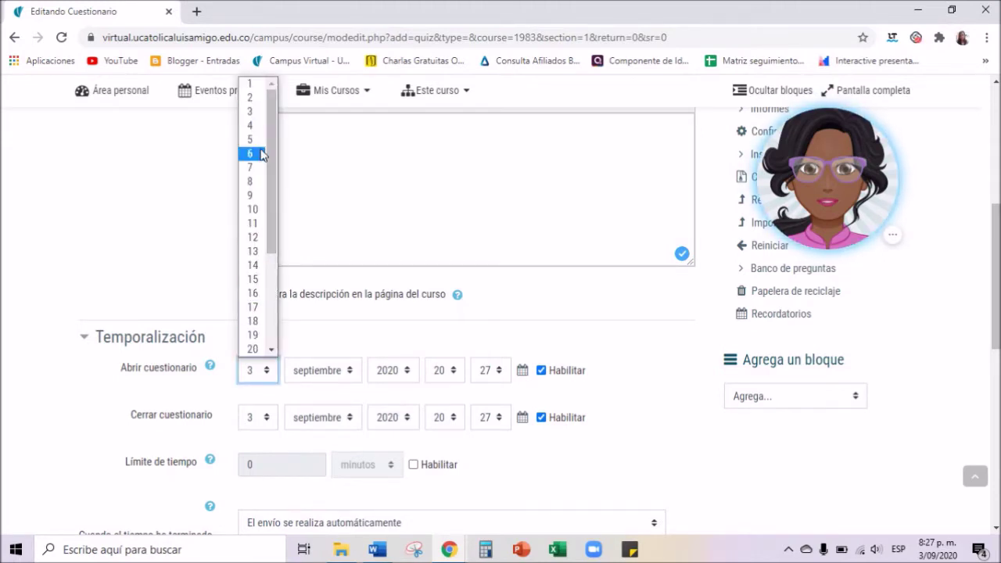
{"action": "left_click", "coordinate": [254, 128]}
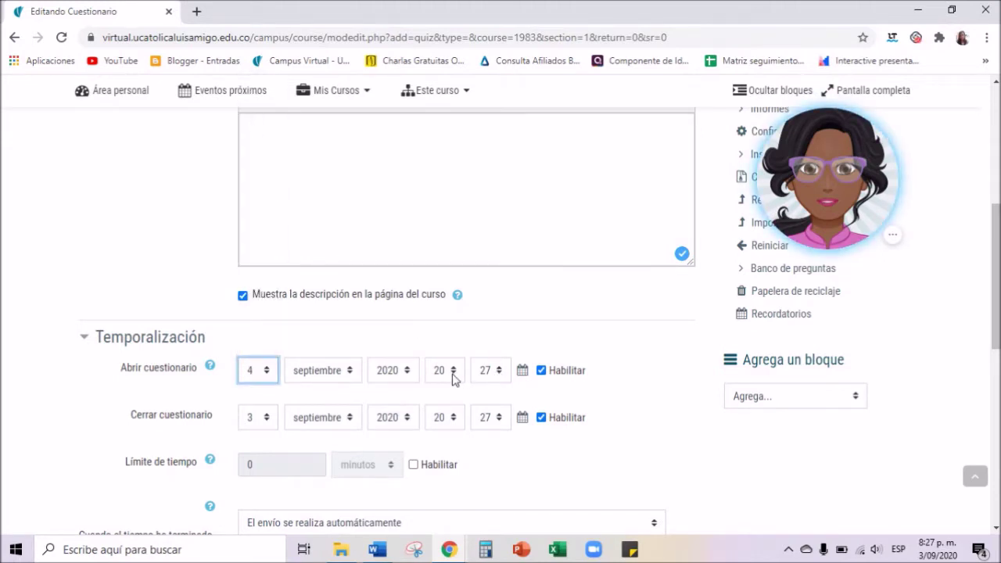
{"action": "left_click", "coordinate": [499, 420]}
{"action": "left_click_drag", "start_coordinate": [509, 248], "coordinate": [500, 314]}
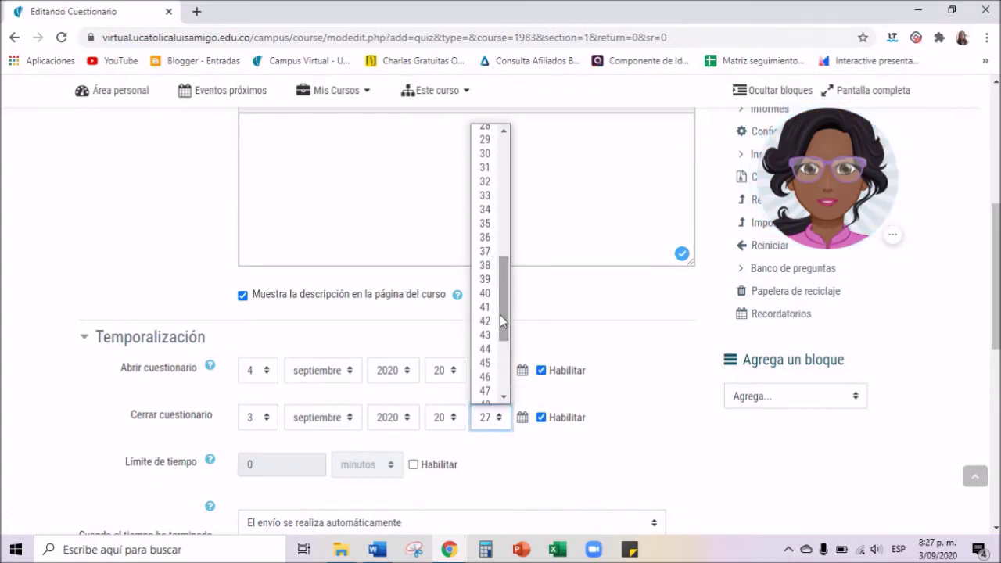
{"action": "left_click", "coordinate": [485, 252]}
Enable the quiz's time limit and set it to 10 minutes.
{"action": "scroll", "coordinate": [473, 385], "scroll_direction": "down", "scroll_amount": 3}
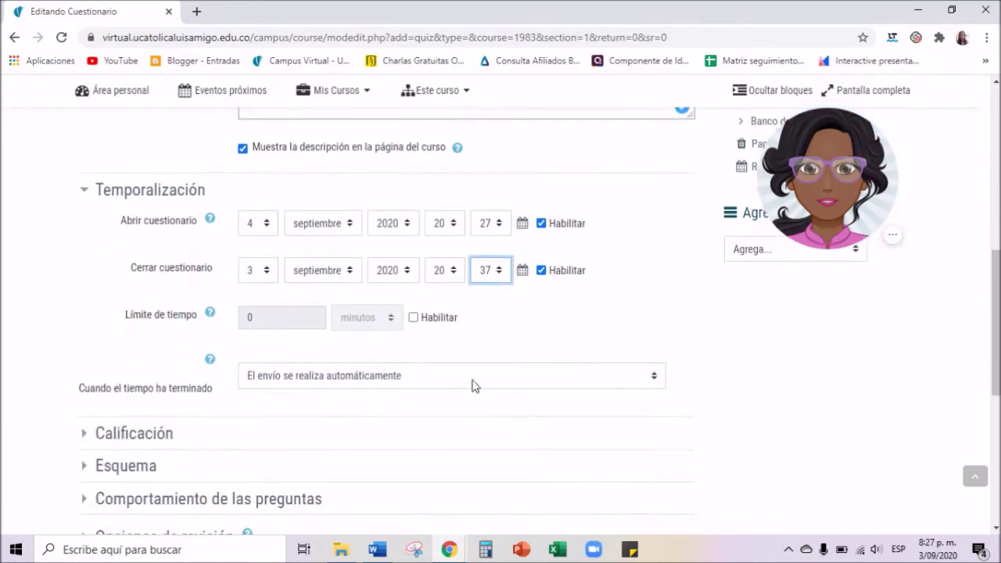
{"action": "left_click", "coordinate": [414, 317]}
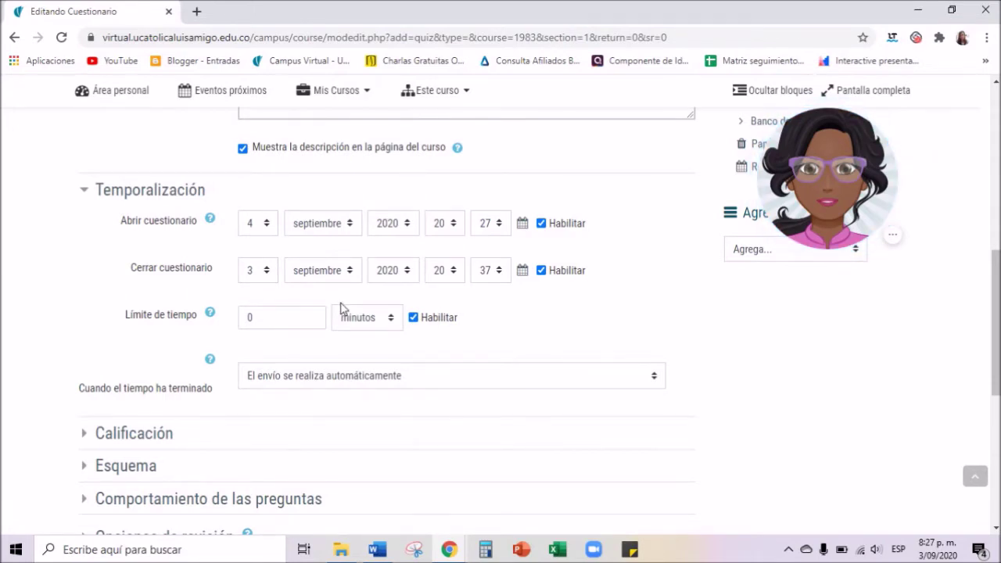
{"action": "left_click", "coordinate": [240, 318]}
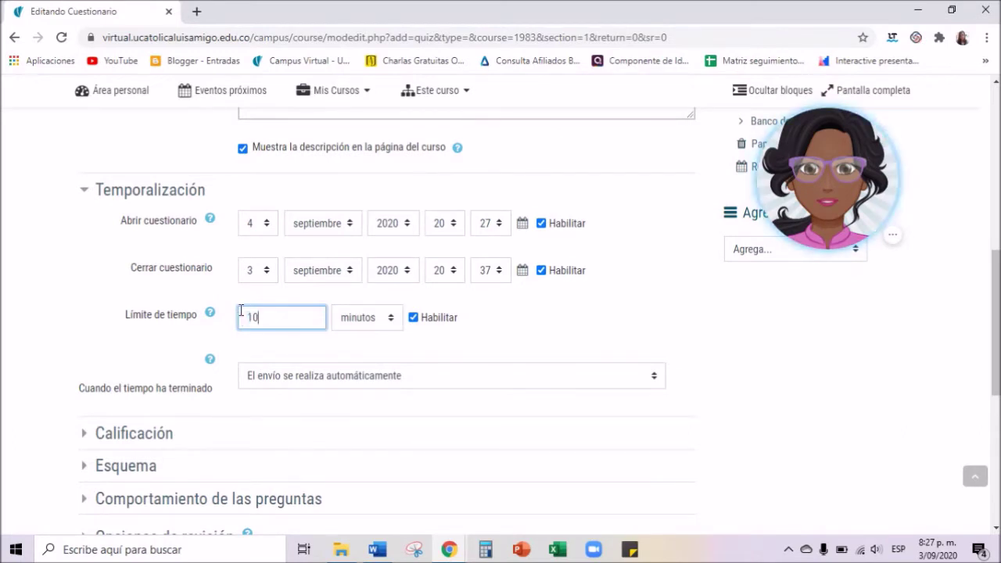
{"action": "left_click", "coordinate": [579, 329]}
{"action": "scroll", "coordinate": [580, 329], "scroll_direction": "down", "scroll_amount": 1}
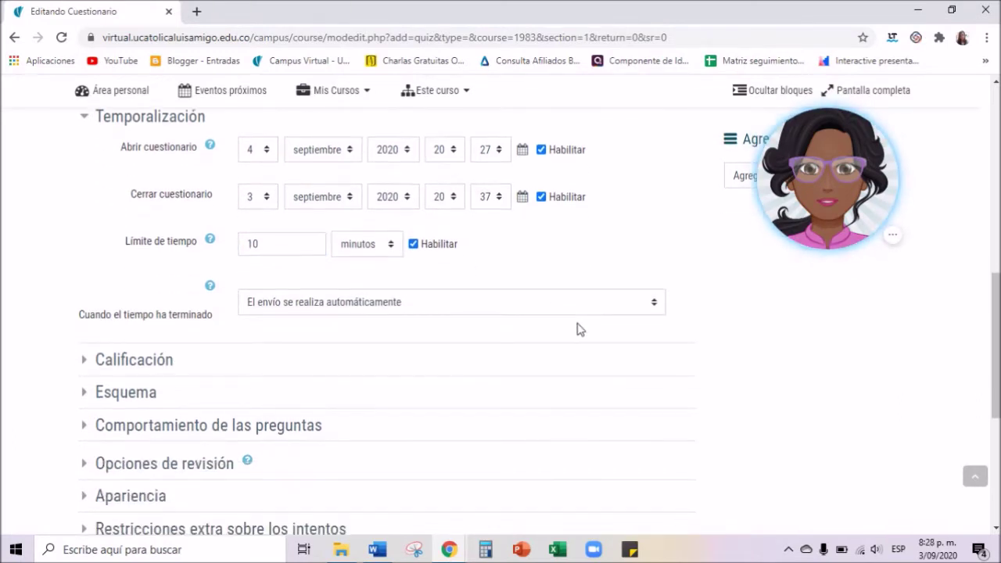
Set the grade to pass to 3,0 in the quiz's Calificación settings.
{"action": "scroll", "coordinate": [532, 347], "scroll_direction": "down", "scroll_amount": 1}
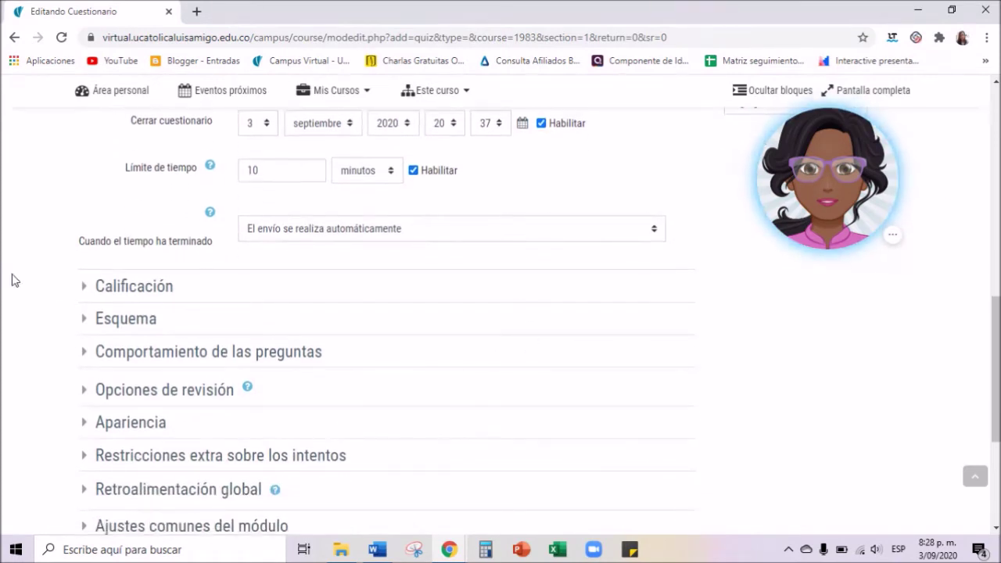
{"action": "left_click", "coordinate": [86, 289]}
{"action": "scroll", "coordinate": [352, 301], "scroll_direction": "down", "scroll_amount": 2}
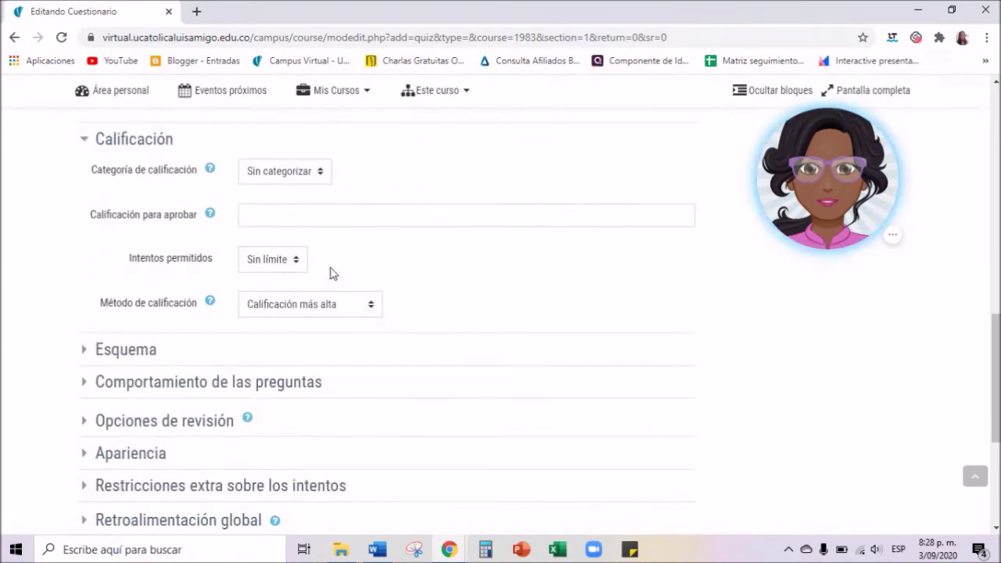
{"action": "left_click", "coordinate": [283, 213]}
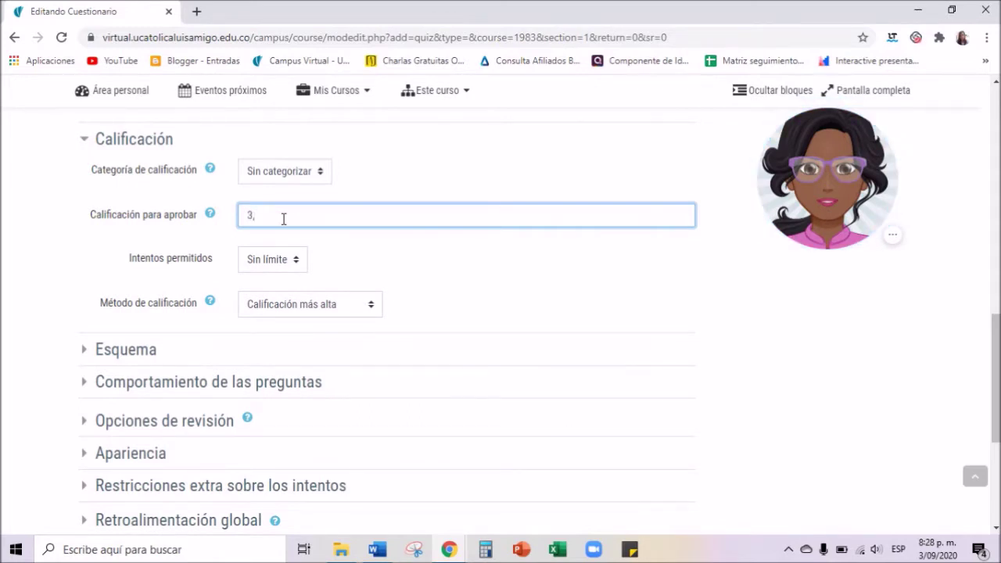
{"action": "left_click", "coordinate": [476, 270]}
Check the quiz's Esquema and timing settings, and save the quiz, returning to the course.
{"action": "scroll", "coordinate": [469, 274], "scroll_direction": "down", "scroll_amount": 3}
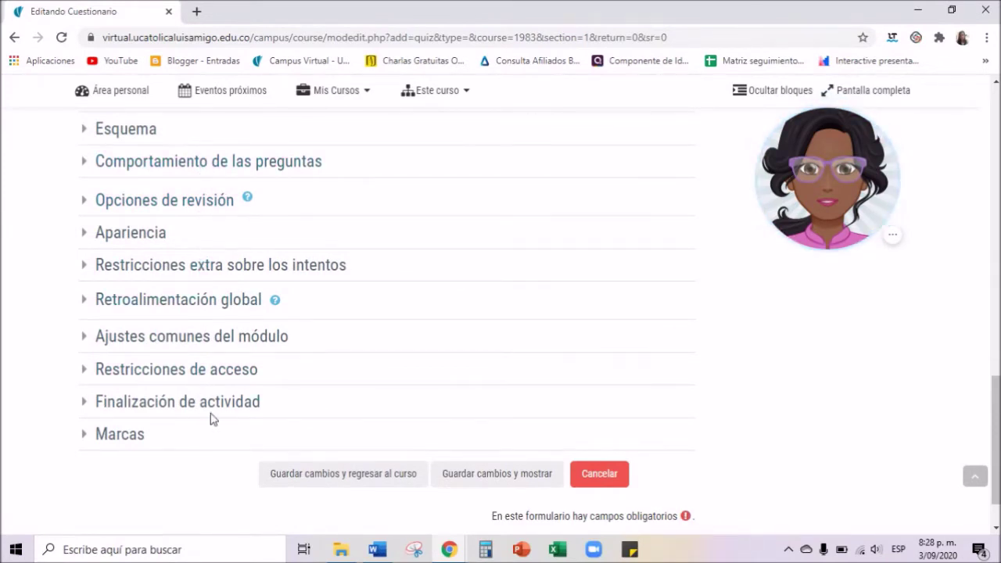
{"action": "left_click", "coordinate": [93, 134]}
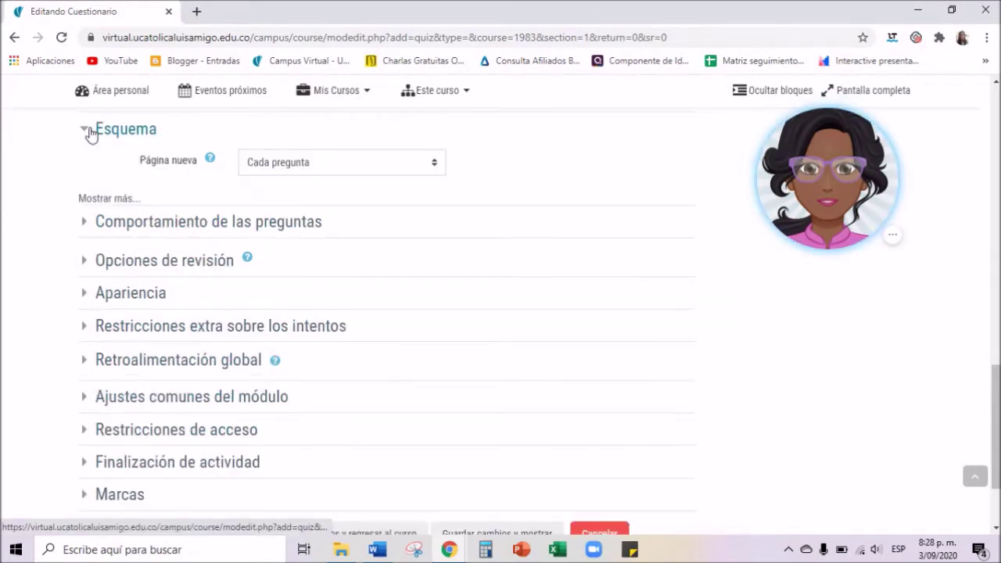
{"action": "left_click", "coordinate": [86, 131]}
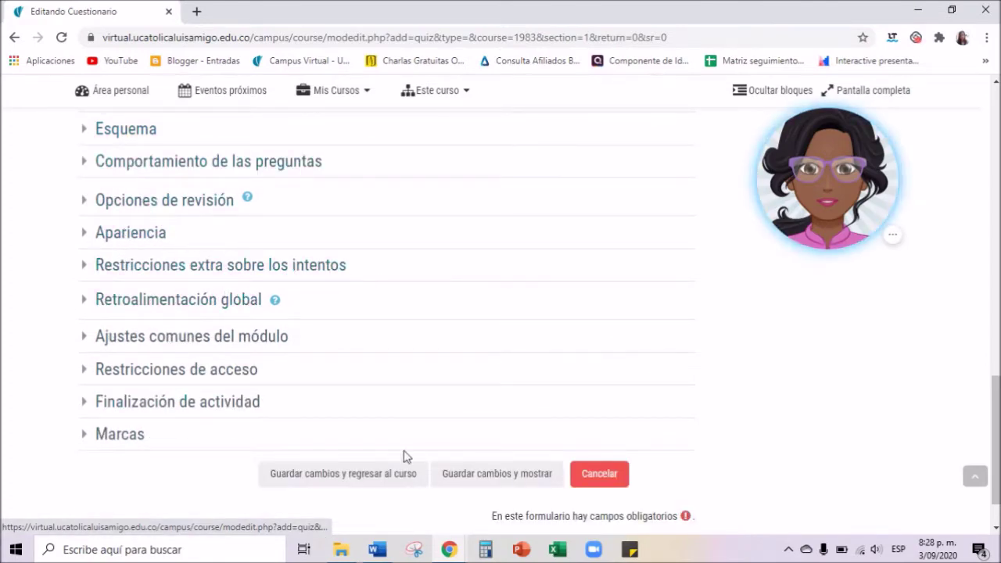
{"action": "scroll", "coordinate": [403, 409], "scroll_direction": "up", "scroll_amount": 2}
{"action": "scroll", "coordinate": [417, 400], "scroll_direction": "up", "scroll_amount": 6}
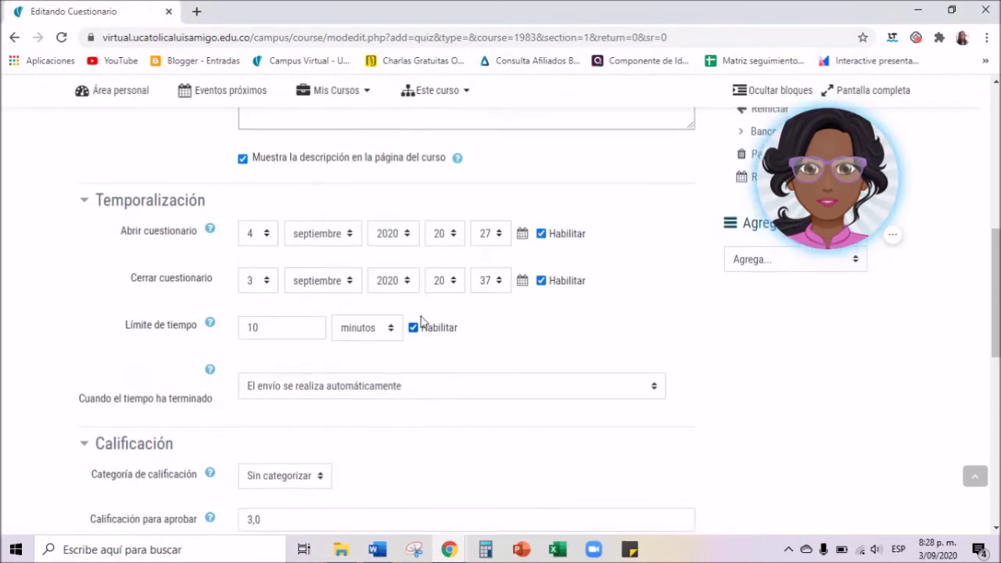
{"action": "scroll", "coordinate": [235, 399], "scroll_direction": "down", "scroll_amount": 8}
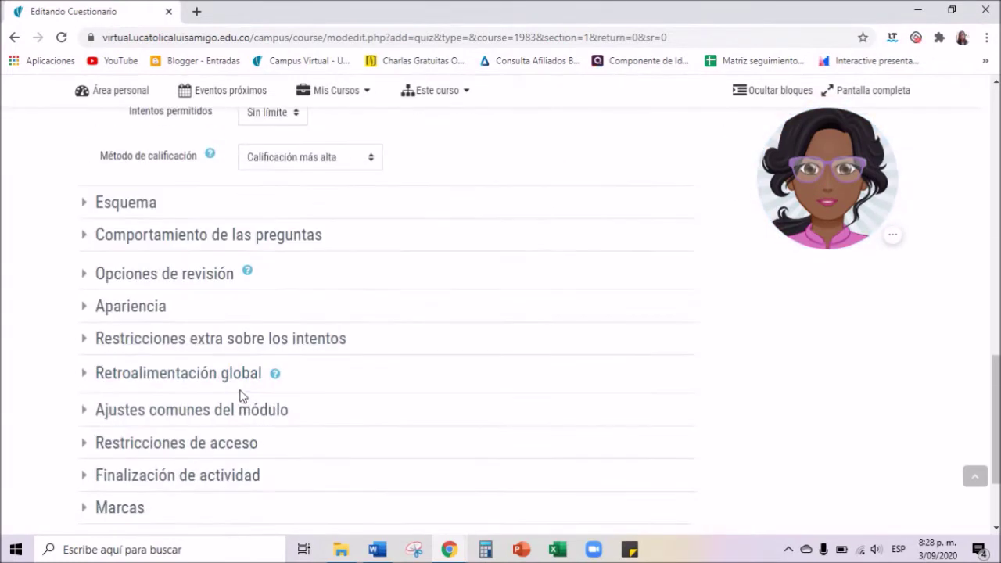
{"action": "left_click", "coordinate": [367, 413]}
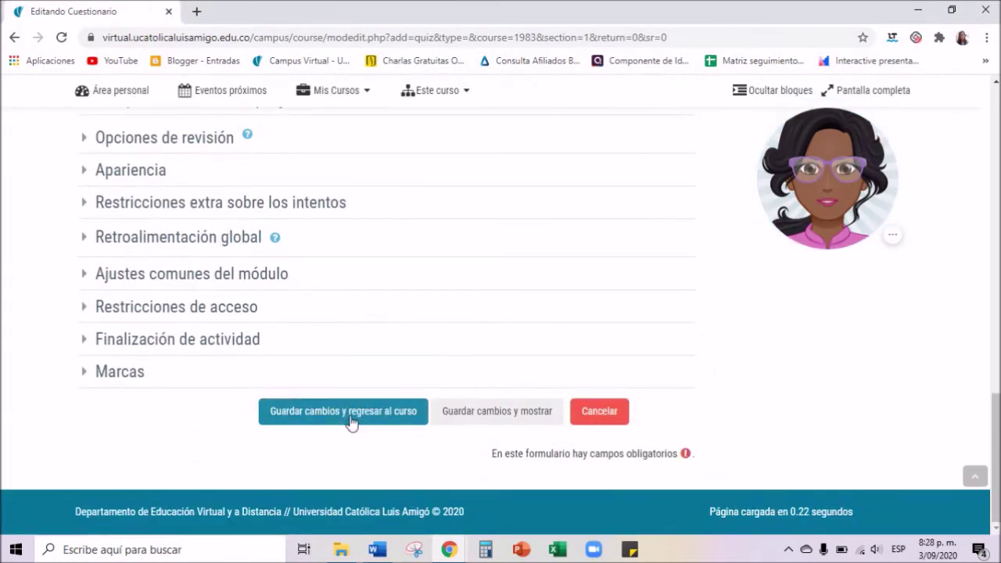
Set the quiz's closing day to 4 September and save the quiz, returning to the course.
{"action": "left_click", "coordinate": [350, 419]}
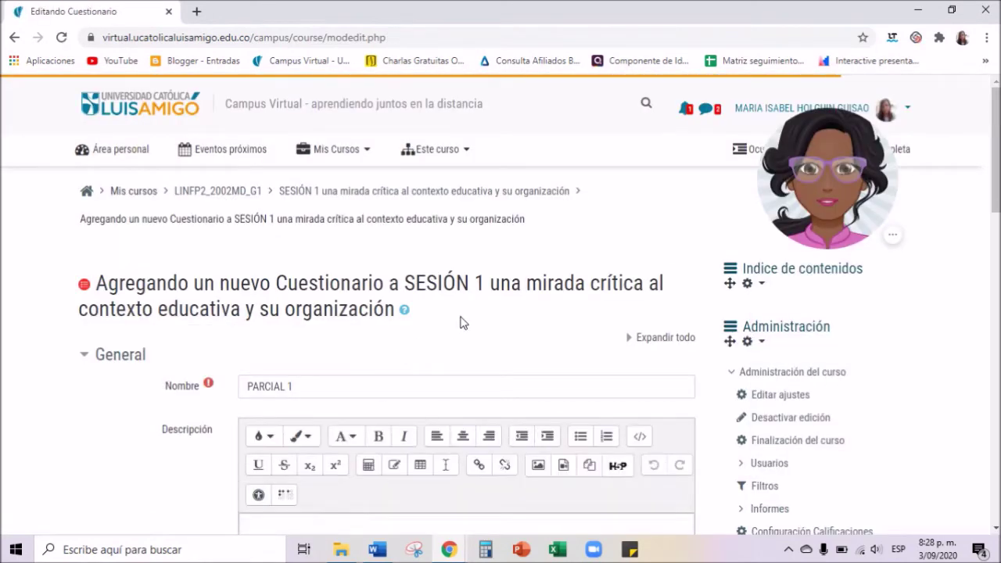
{"action": "scroll", "coordinate": [460, 322], "scroll_direction": "down", "scroll_amount": 6}
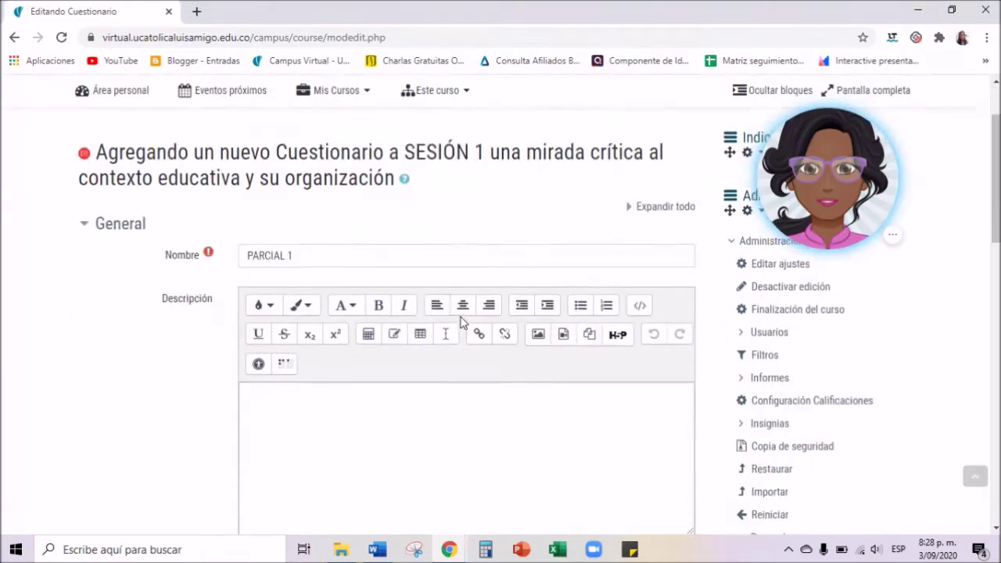
{"action": "scroll", "coordinate": [460, 327], "scroll_direction": "up", "scroll_amount": 5}
{"action": "scroll", "coordinate": [463, 328], "scroll_direction": "down", "scroll_amount": 5}
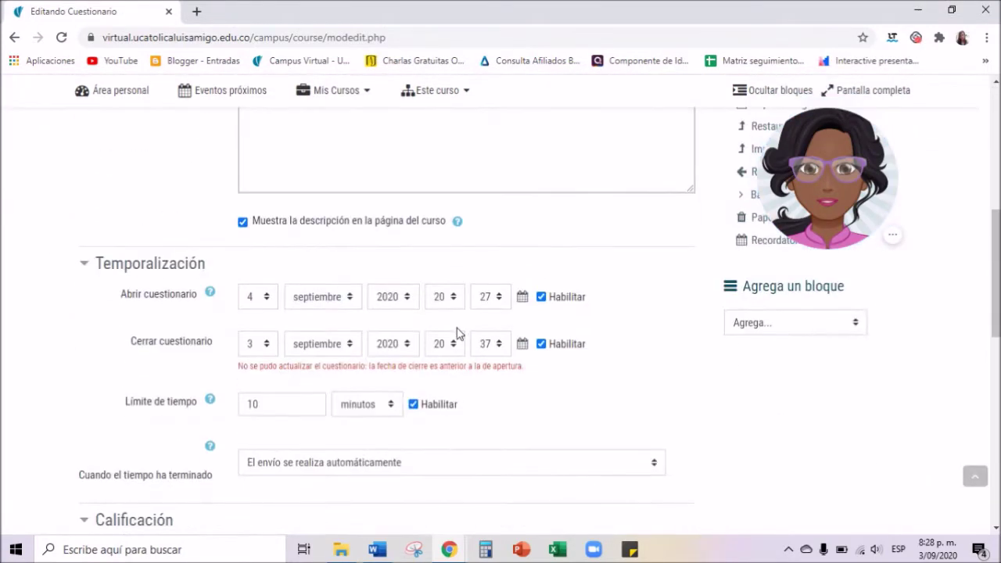
{"action": "left_click", "coordinate": [260, 346]}
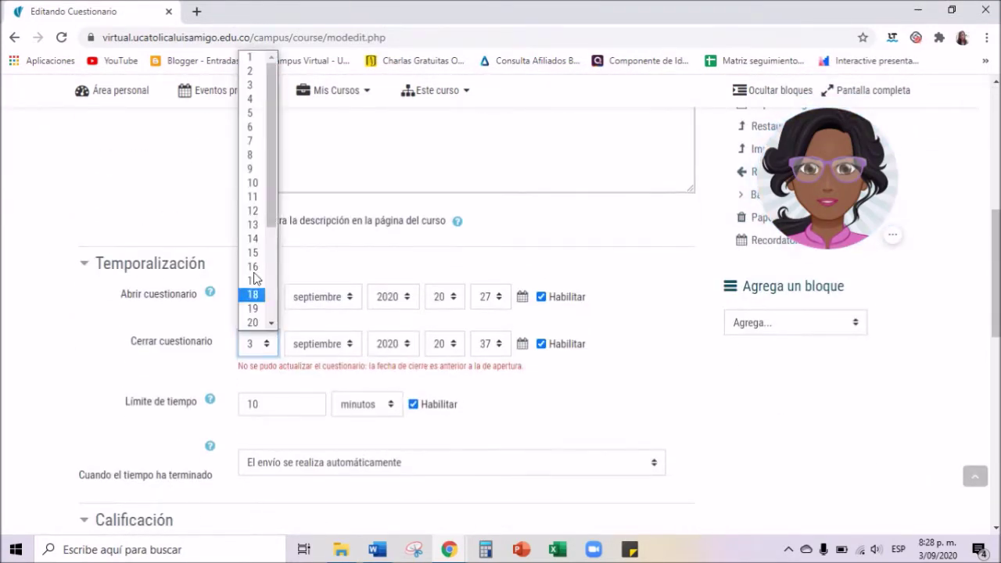
{"action": "left_click", "coordinate": [251, 99]}
{"action": "scroll", "coordinate": [509, 386], "scroll_direction": "down", "scroll_amount": 6}
{"action": "scroll", "coordinate": [509, 386], "scroll_direction": "down", "scroll_amount": 3}
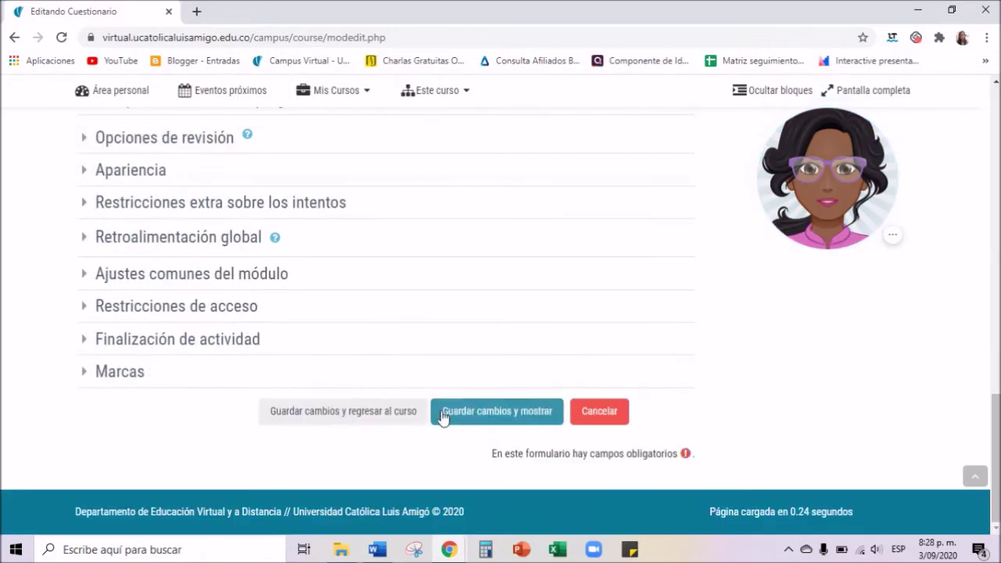
{"action": "left_click", "coordinate": [373, 421]}
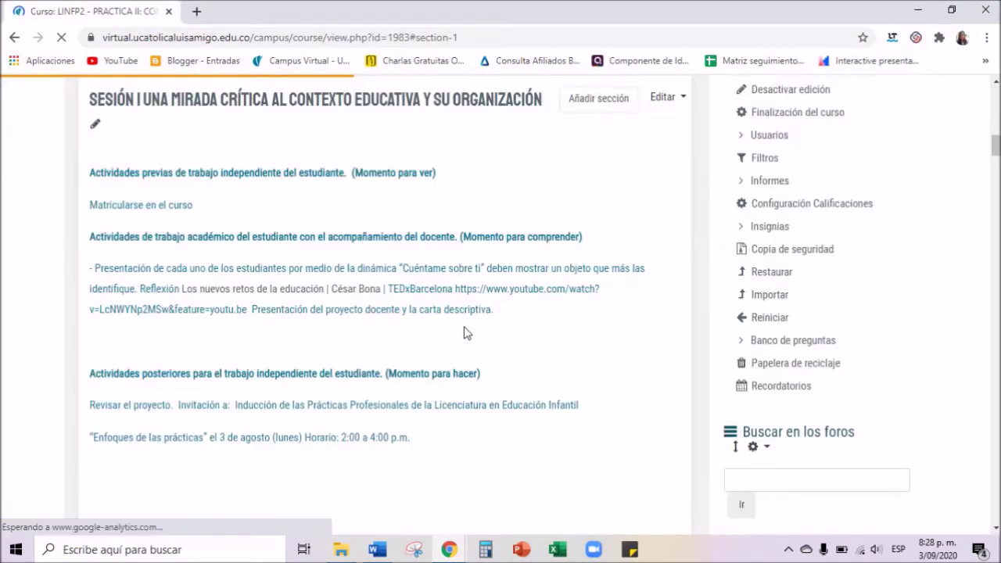
Open the PARCIAL 1 quiz from Session 1 and start editing its questions.
{"action": "scroll", "coordinate": [483, 292], "scroll_direction": "down", "scroll_amount": 10}
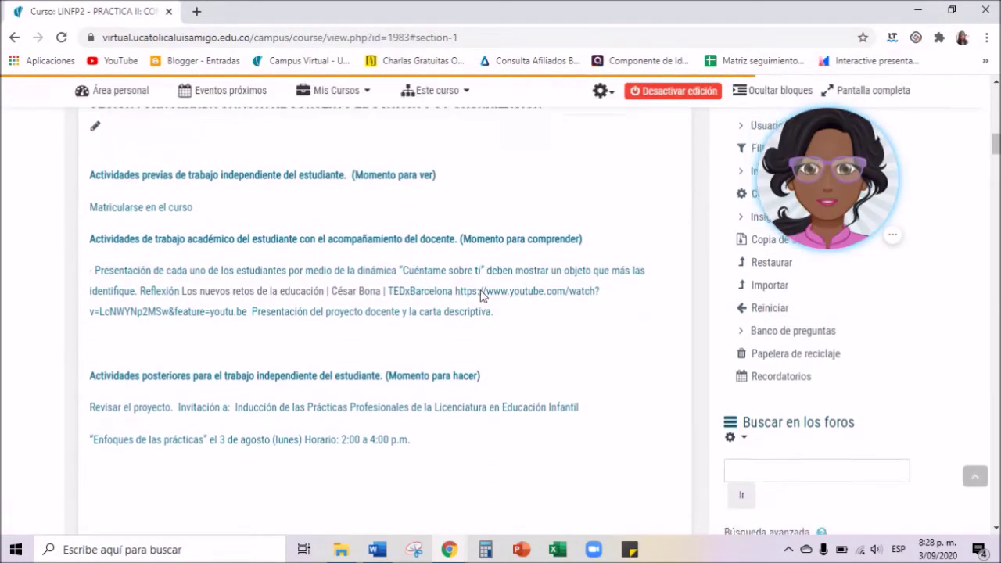
{"action": "scroll", "coordinate": [428, 334], "scroll_direction": "down", "scroll_amount": 4}
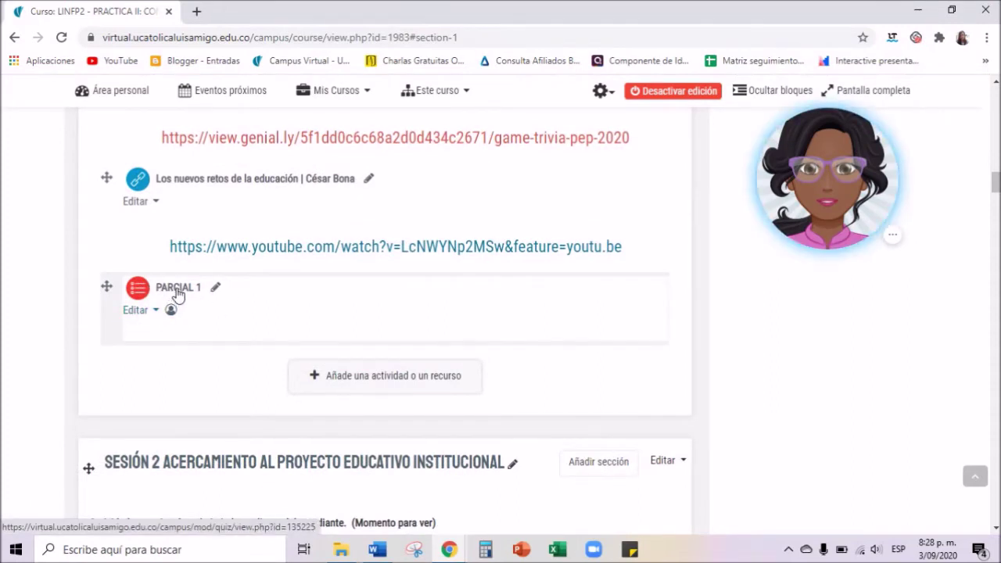
{"action": "left_click", "coordinate": [179, 291]}
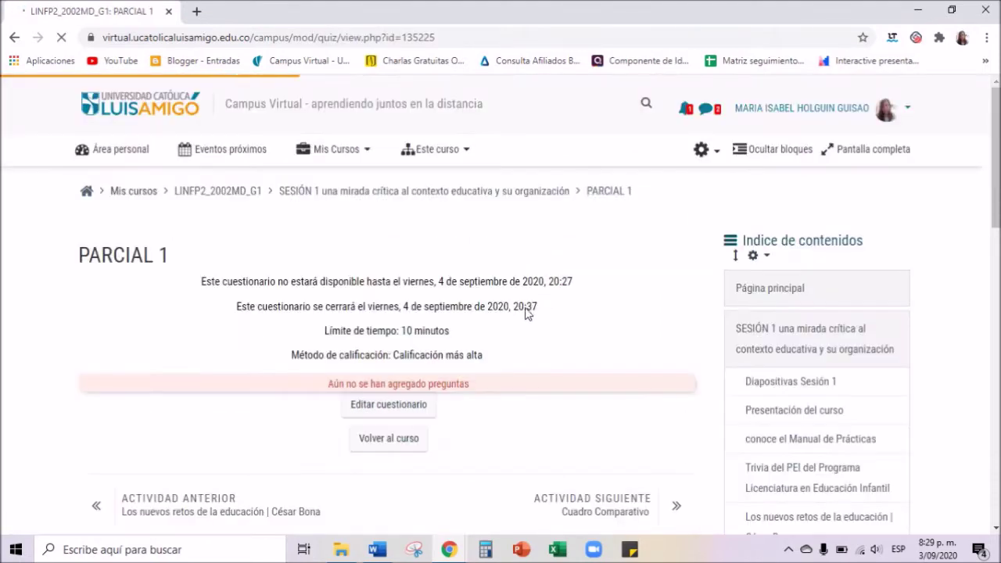
{"action": "scroll", "coordinate": [526, 313], "scroll_direction": "down", "scroll_amount": 2}
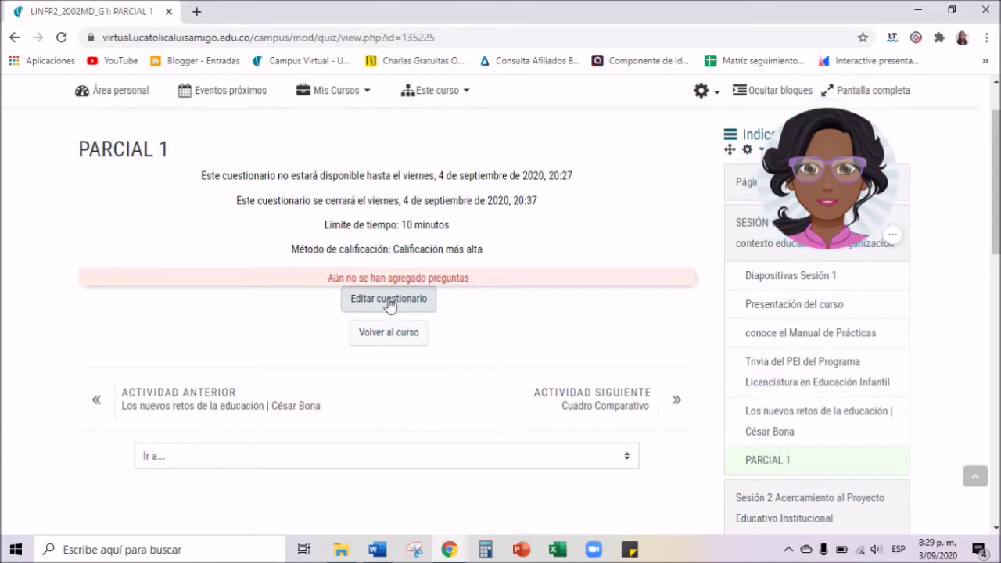
{"action": "left_click", "coordinate": [389, 307]}
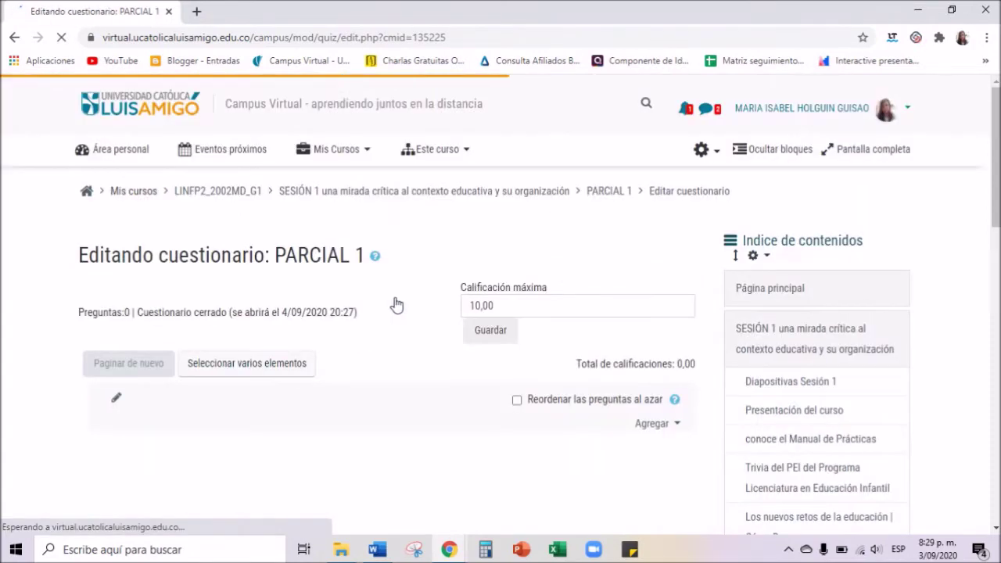
Enter 5,0 as the maximum grade of the PARCIAL 1 quiz.
{"action": "scroll", "coordinate": [430, 291], "scroll_direction": "down", "scroll_amount": 2}
{"action": "left_click_drag", "start_coordinate": [492, 201], "coordinate": [461, 205]}
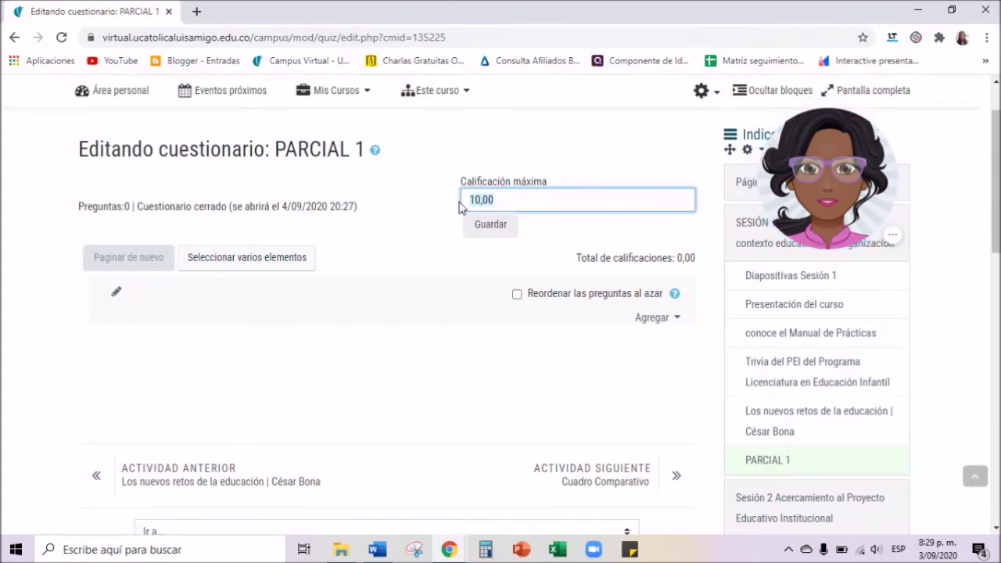
{"action": "type", "text": "5"}
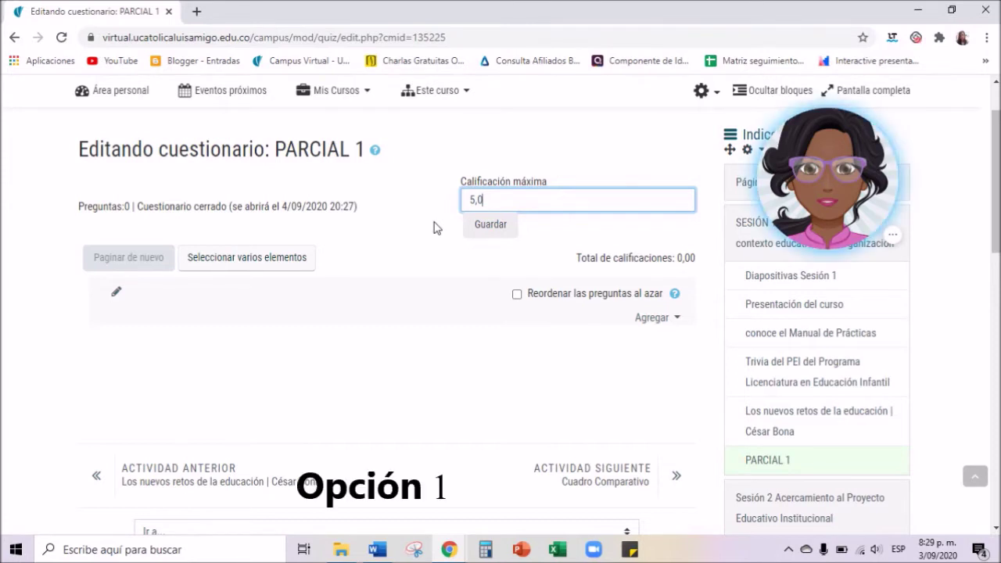
{"action": "left_click", "coordinate": [401, 232]}
Add a new question of type Opción múltiple to the quiz.
{"action": "scroll", "coordinate": [532, 326], "scroll_direction": "down", "scroll_amount": 1}
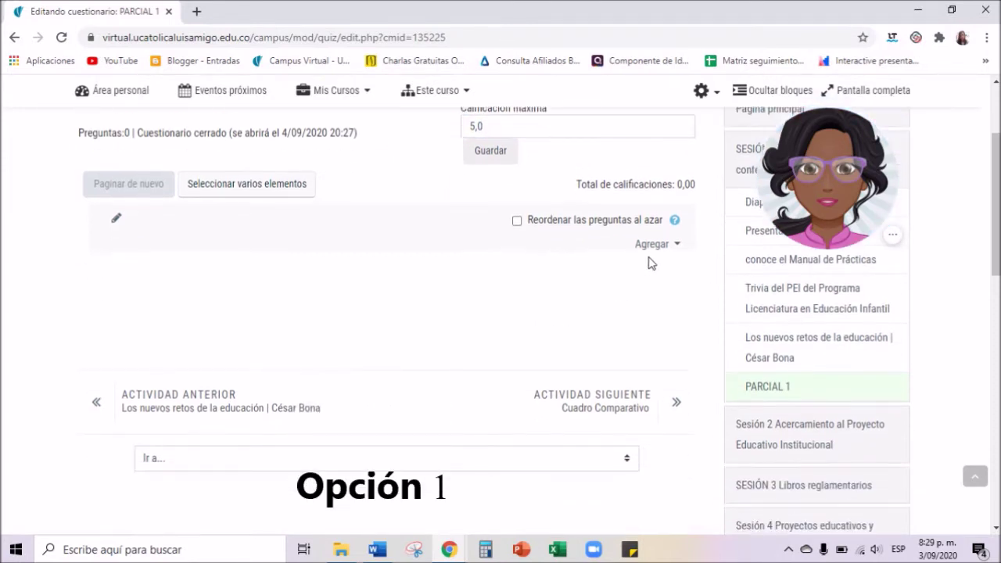
{"action": "left_click", "coordinate": [654, 246]}
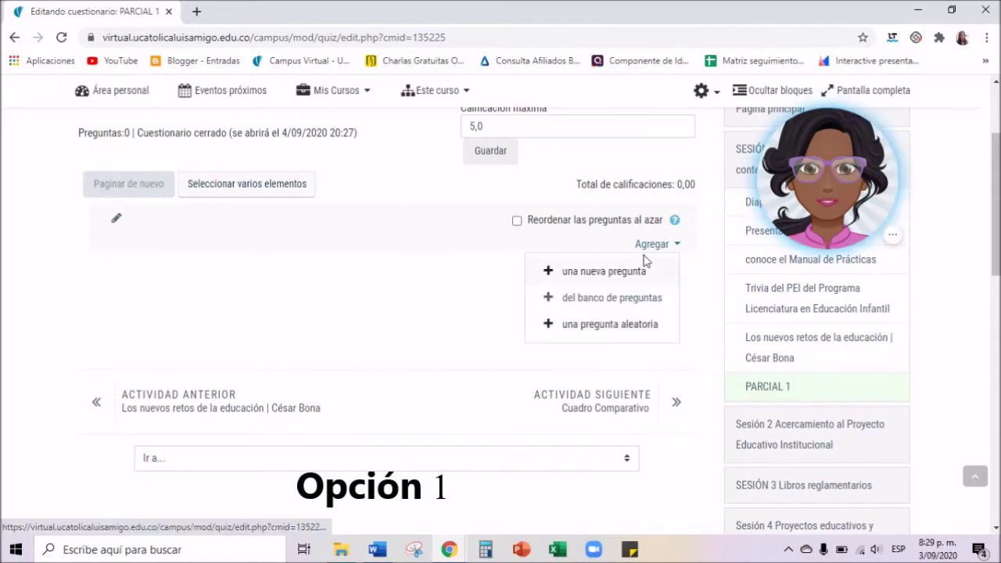
{"action": "left_click", "coordinate": [628, 276]}
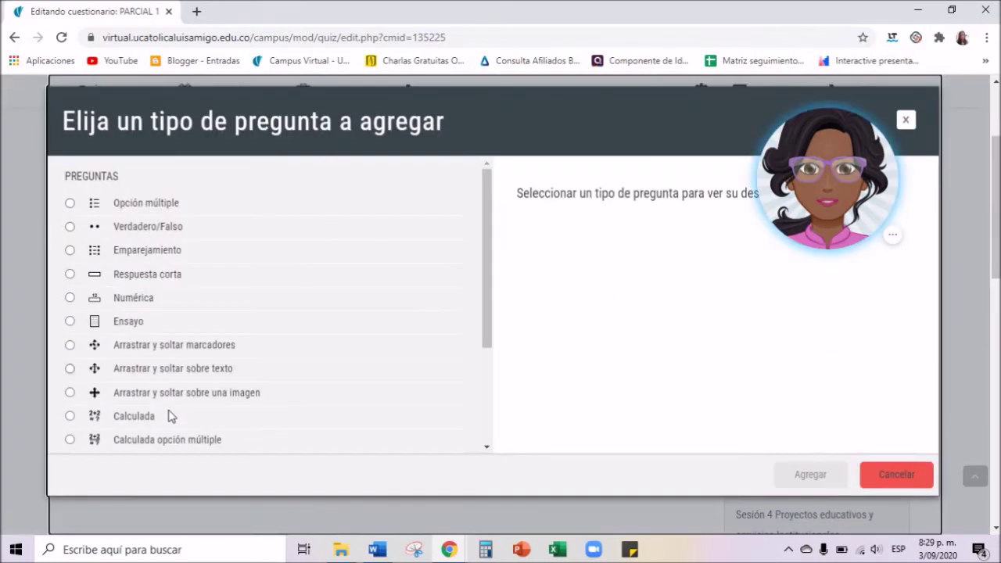
{"action": "left_click", "coordinate": [160, 204]}
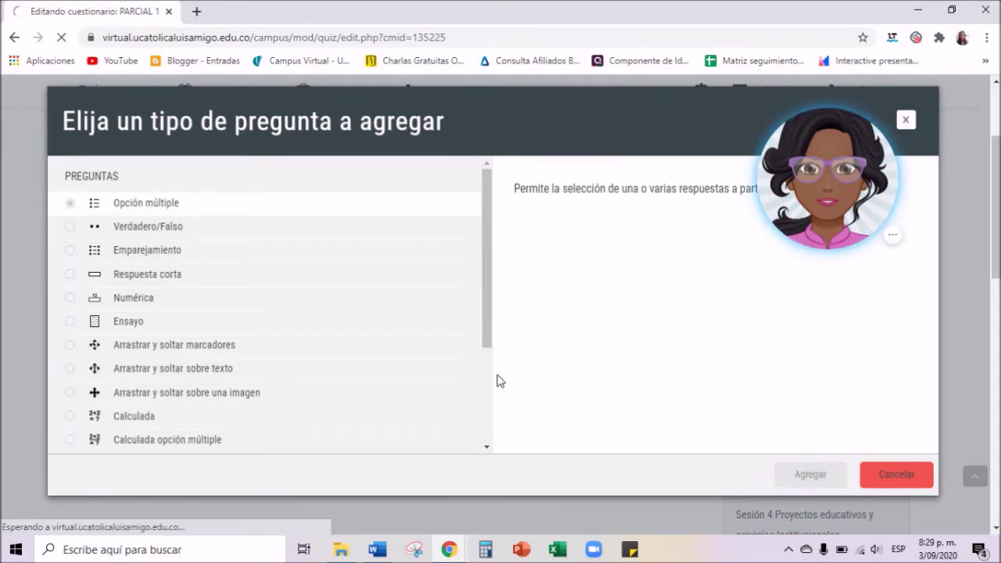
Name the new multiple-choice question PREGUNTA 1.
{"action": "scroll", "coordinate": [282, 277], "scroll_direction": "down", "scroll_amount": 3}
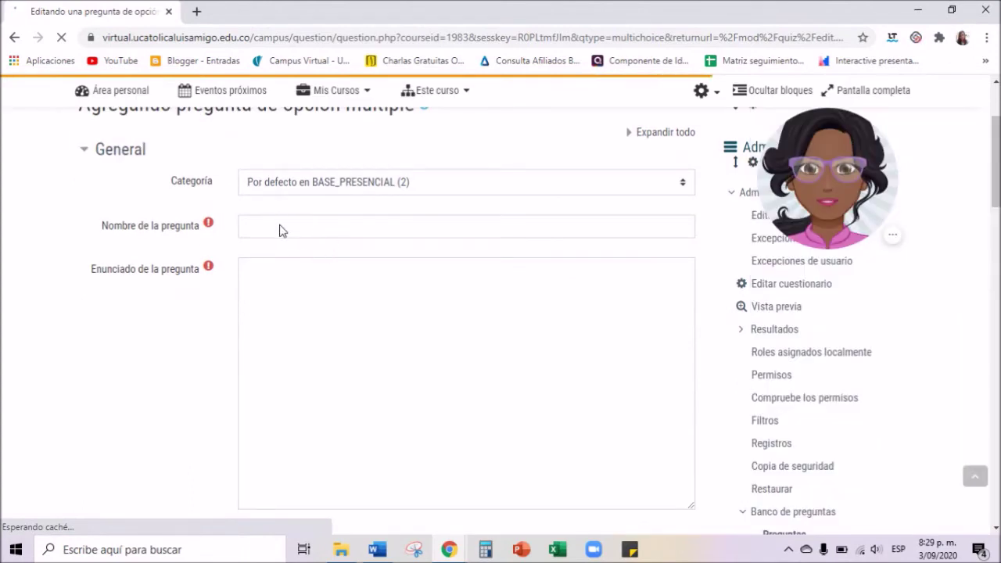
{"action": "left_click", "coordinate": [266, 250]}
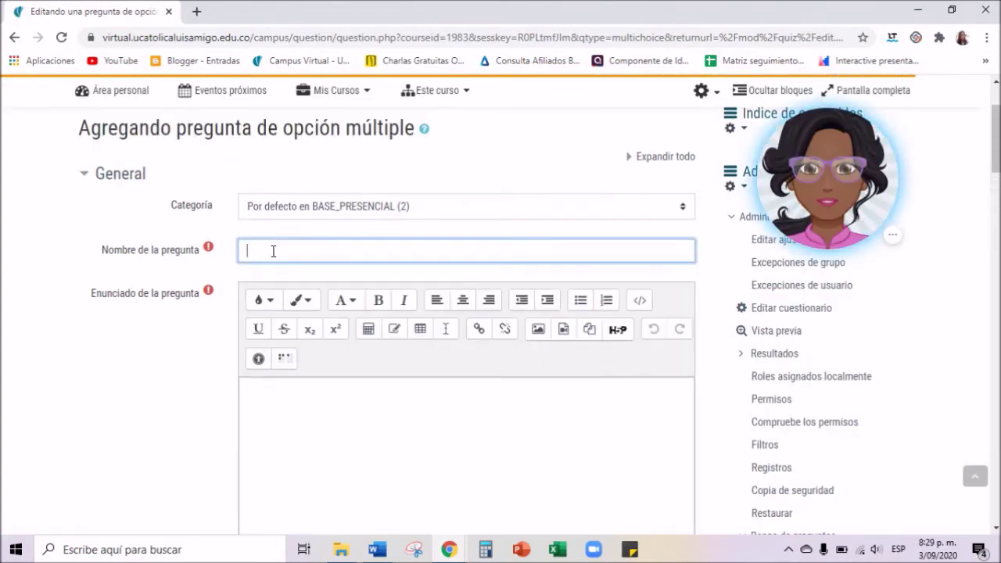
{"action": "type", "text": "PREGUNTA"}
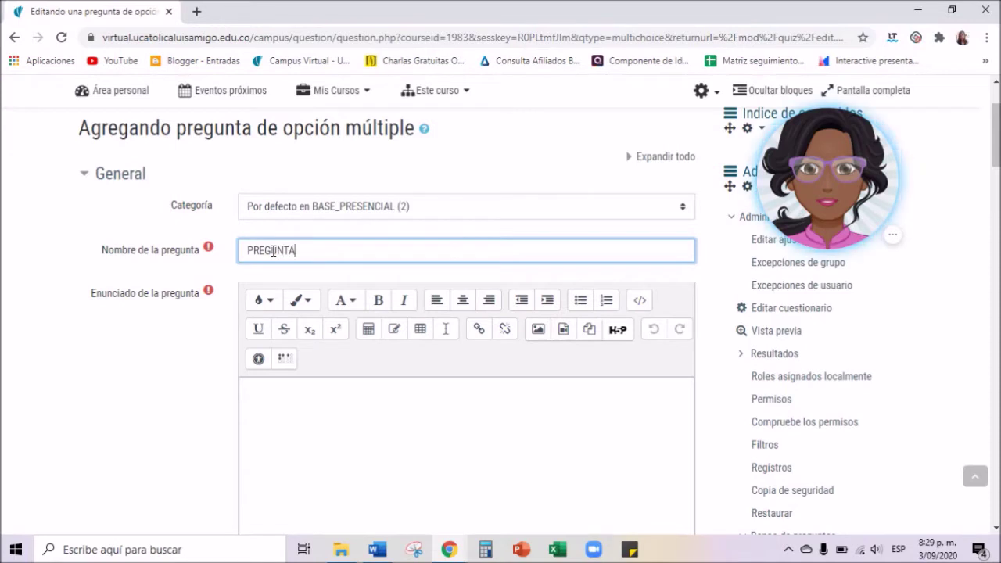
{"action": "type", "text": " 1"}
Enter "¿DE QUÉ COLOR ES EL GATO?" as the question's statement.
{"action": "scroll", "coordinate": [400, 360], "scroll_direction": "down", "scroll_amount": 2}
{"action": "left_click", "coordinate": [320, 271]}
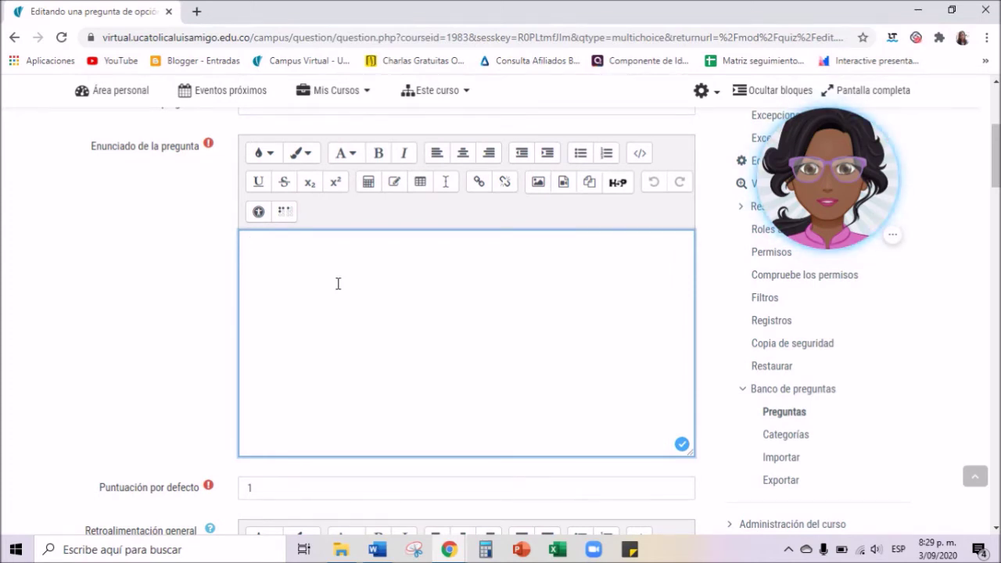
{"action": "type", "text": "¿"}
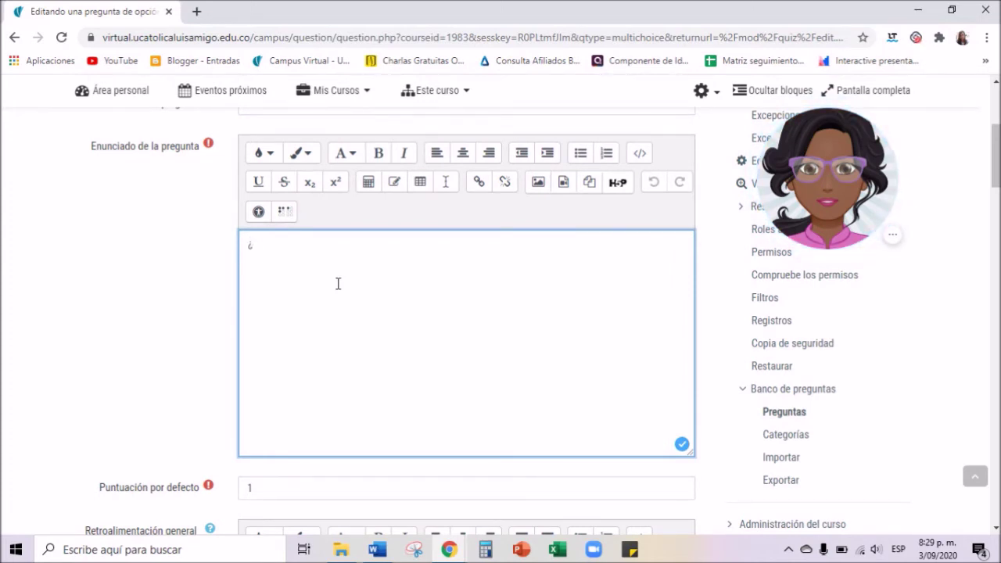
{"action": "type", "text": "DE QUÉ COLOR "}
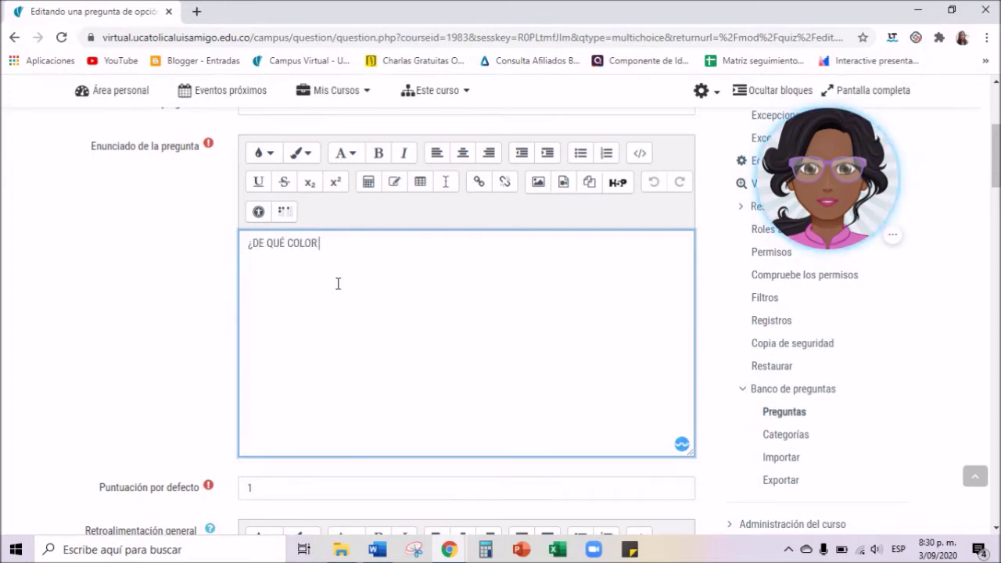
{"action": "type", "text": "ES EL GATO?"}
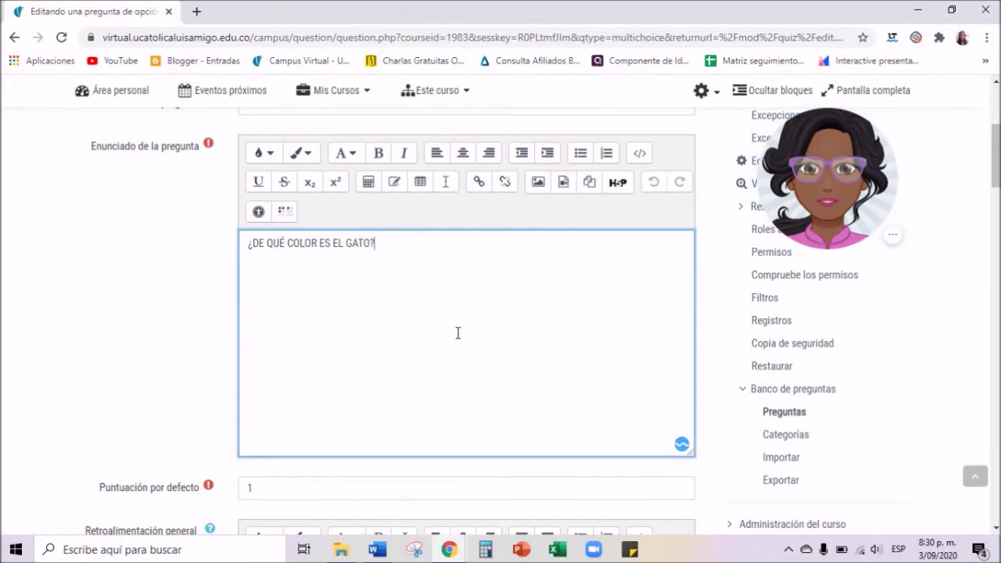
{"action": "scroll", "coordinate": [458, 340], "scroll_direction": "down", "scroll_amount": 2}
{"action": "scroll", "coordinate": [362, 357], "scroll_direction": "down", "scroll_amount": 4}
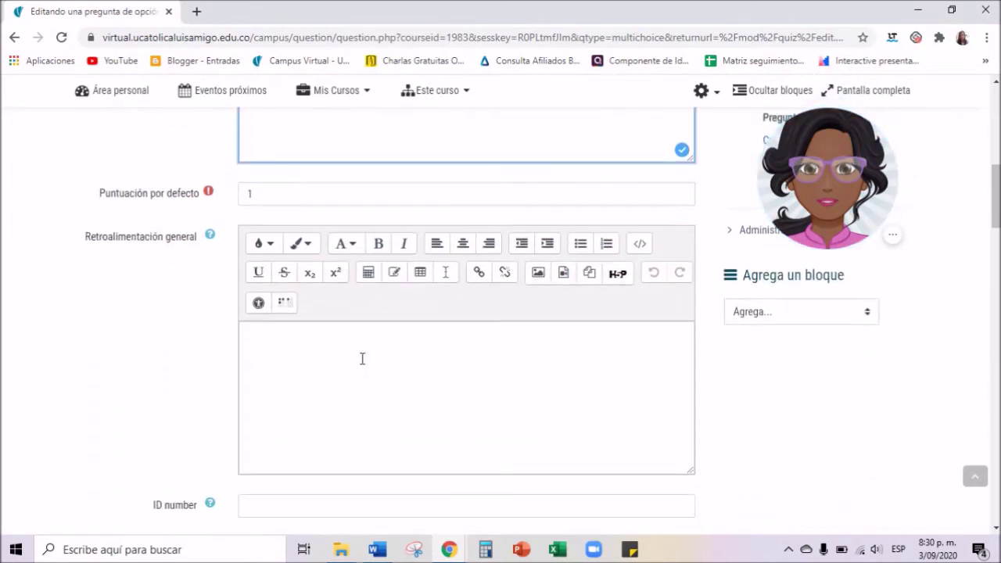
{"action": "scroll", "coordinate": [311, 410], "scroll_direction": "down", "scroll_amount": 3}
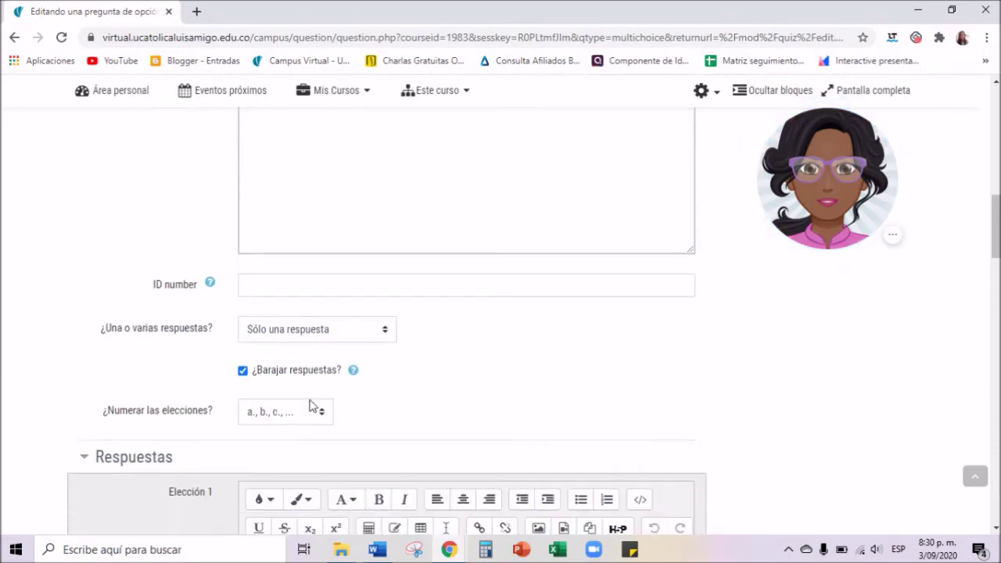
{"action": "left_click", "coordinate": [288, 440]}
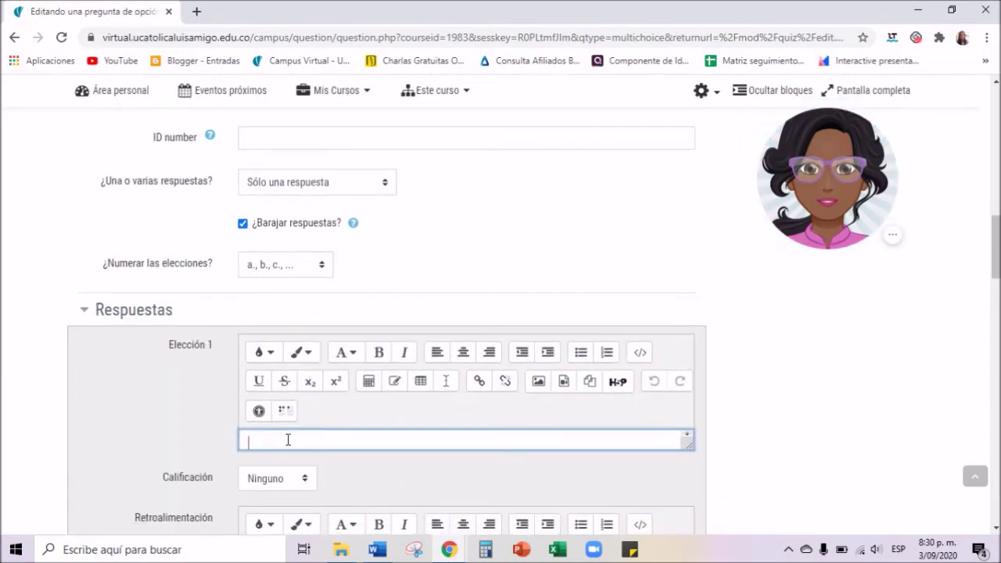
{"action": "type", "text": "NEGRO"}
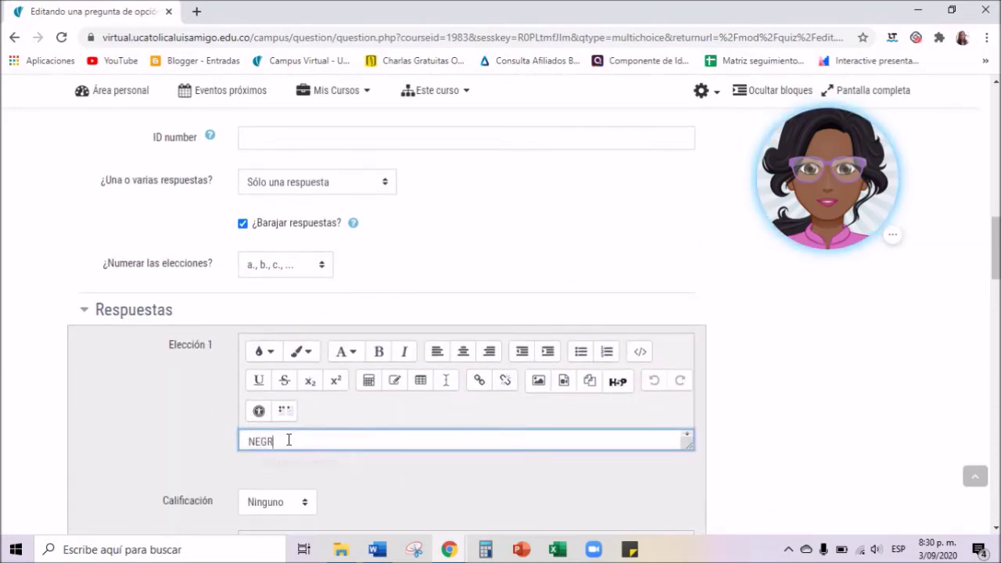
{"action": "key", "text": "BackSpace"}
{"action": "key", "text": "BackSpace"}
{"action": "key", "text": "BackSpace"}
{"action": "key", "text": "BackSpace"}
{"action": "key", "text": "BackSpace"}
Enter NEGRO as the answer text of Elección 1.
{"action": "scroll", "coordinate": [423, 374], "scroll_direction": "up", "scroll_amount": 2}
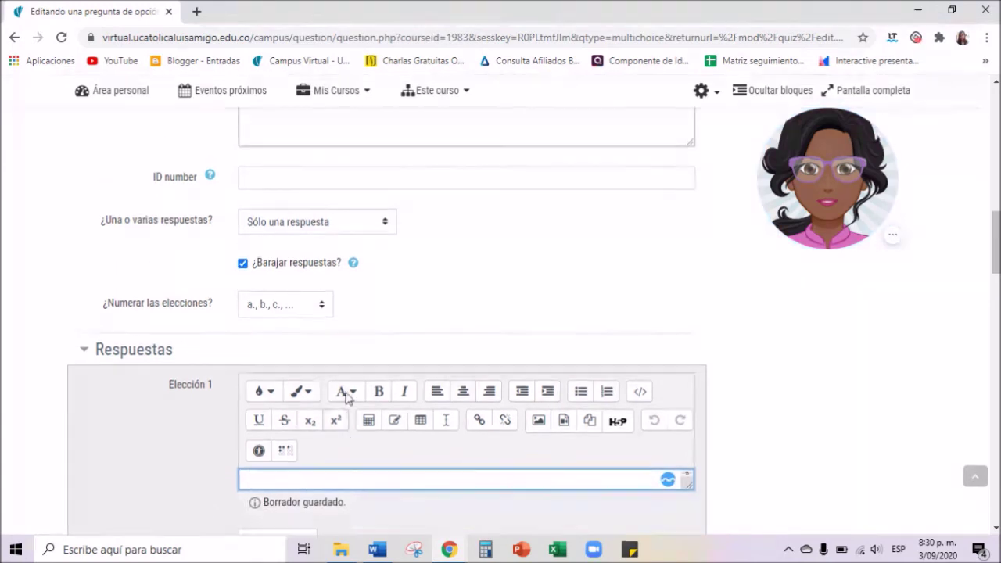
{"action": "scroll", "coordinate": [430, 366], "scroll_direction": "down", "scroll_amount": 1}
{"action": "left_click", "coordinate": [315, 441]}
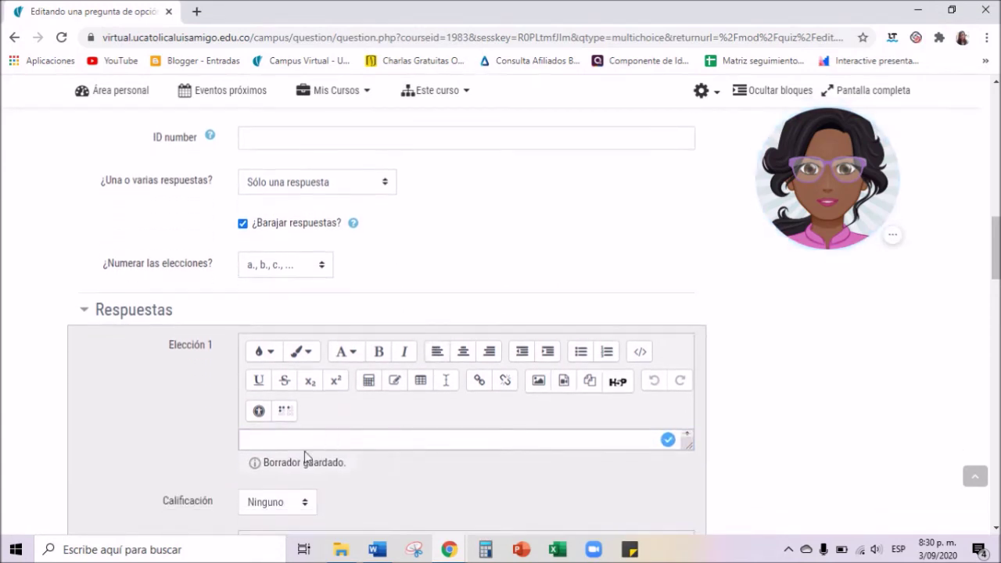
{"action": "type", "text": "NEGRO"}
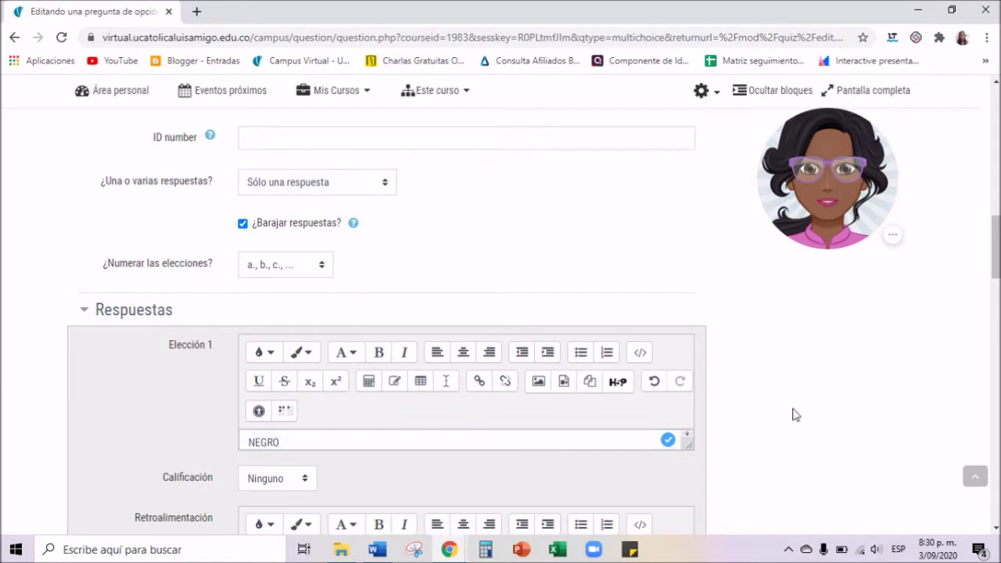
{"action": "scroll", "coordinate": [792, 414], "scroll_direction": "down", "scroll_amount": 3}
{"action": "scroll", "coordinate": [383, 407], "scroll_direction": "down", "scroll_amount": 2}
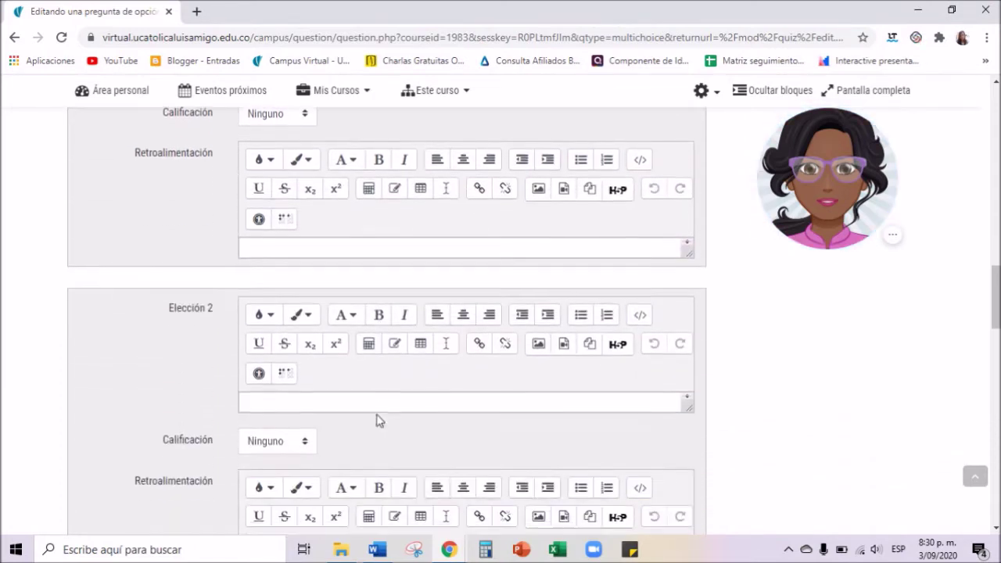
{"action": "scroll", "coordinate": [305, 251], "scroll_direction": "up", "scroll_amount": 1}
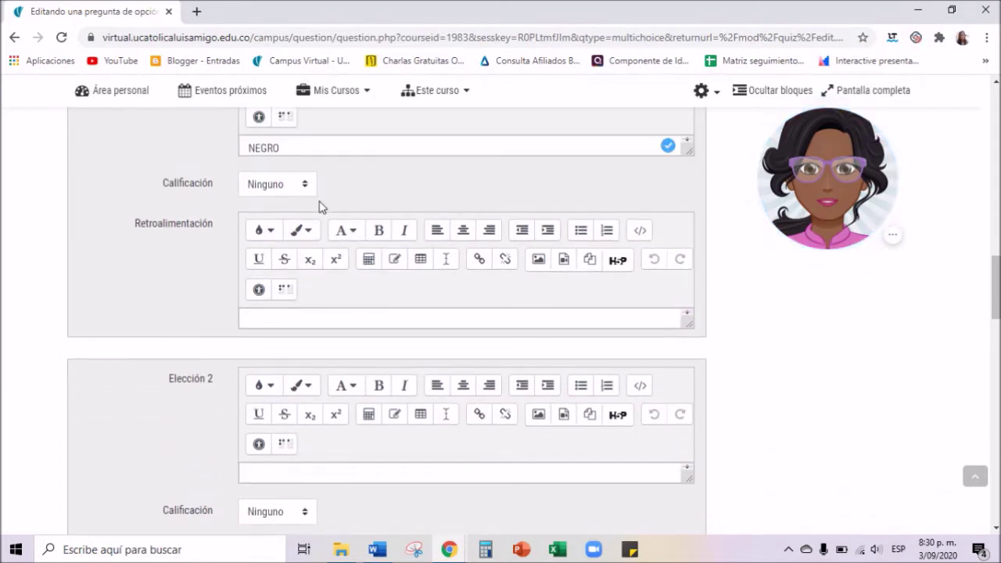
{"action": "left_click", "coordinate": [306, 321]}
{"action": "left_click", "coordinate": [724, 339]}
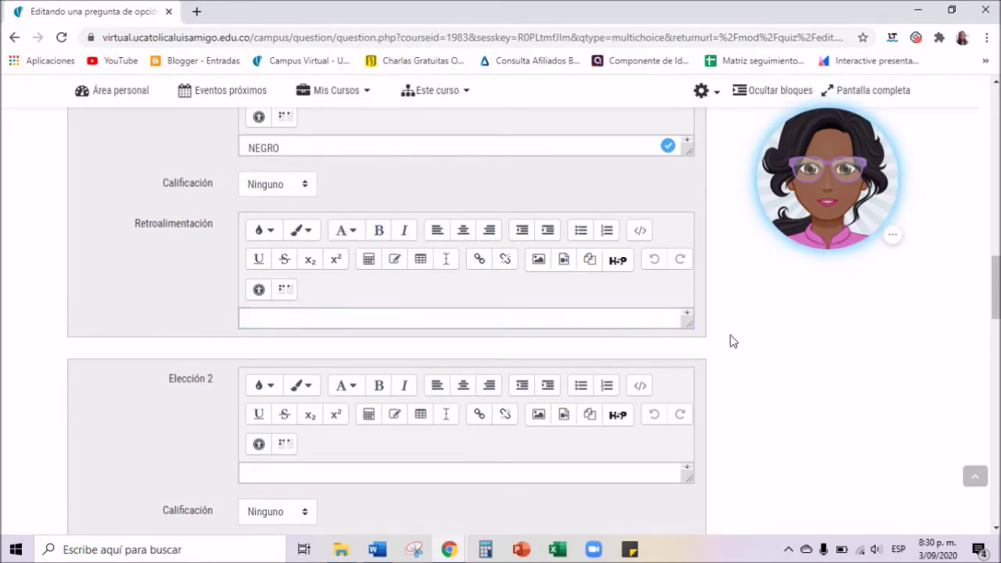
Enter BLANCO as the answer text of Elección 2 and set its Calificación to 100%.
{"action": "scroll", "coordinate": [727, 339], "scroll_direction": "down", "scroll_amount": 1}
{"action": "left_click", "coordinate": [397, 396]}
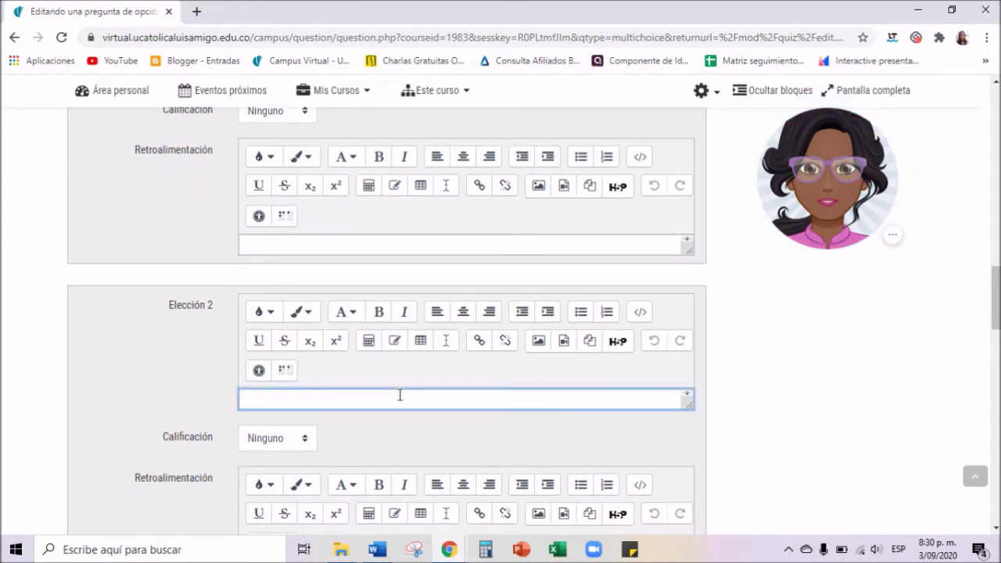
{"action": "type", "text": "BLANCO"}
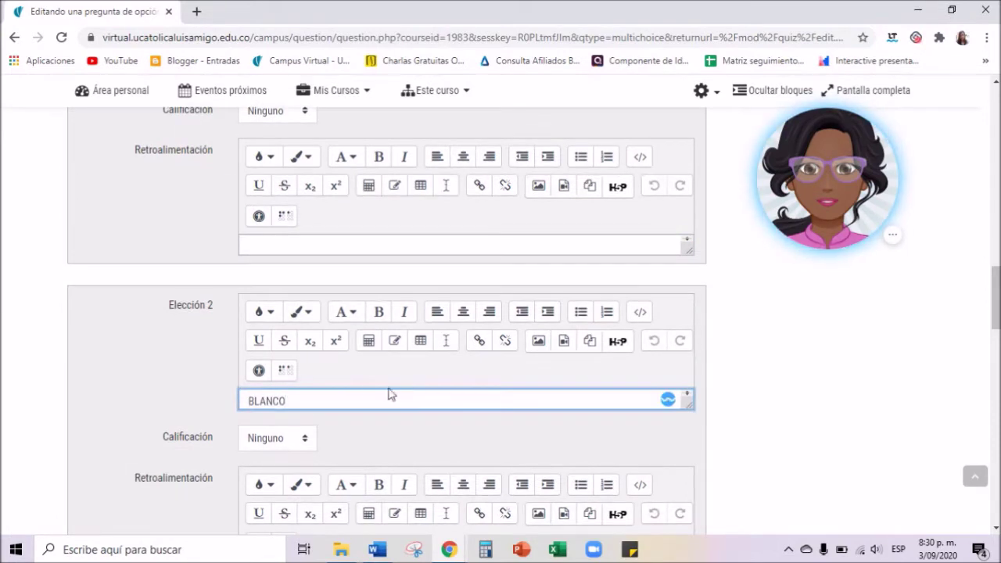
{"action": "left_click", "coordinate": [305, 439]}
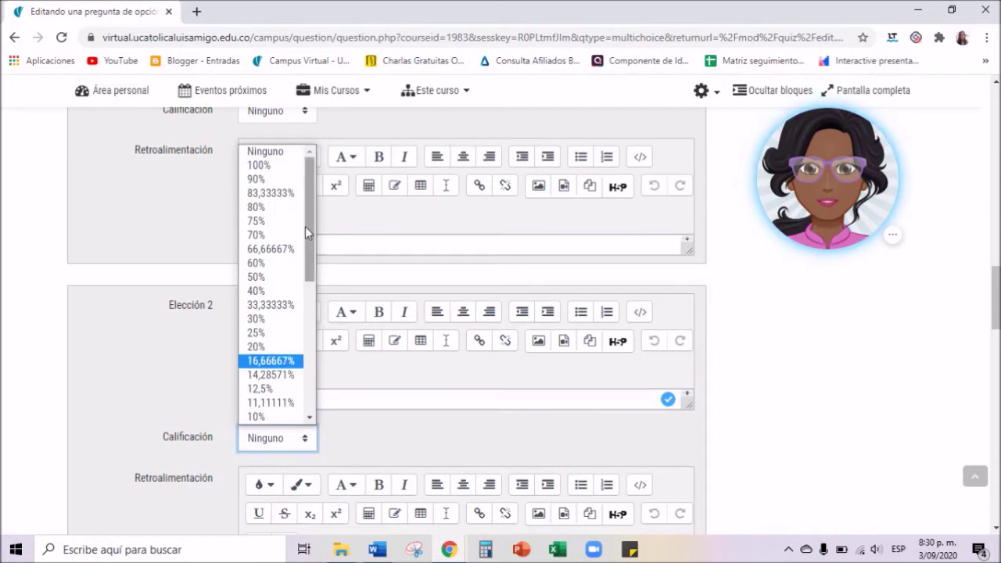
{"action": "left_click", "coordinate": [258, 165]}
{"action": "left_click", "coordinate": [772, 393]}
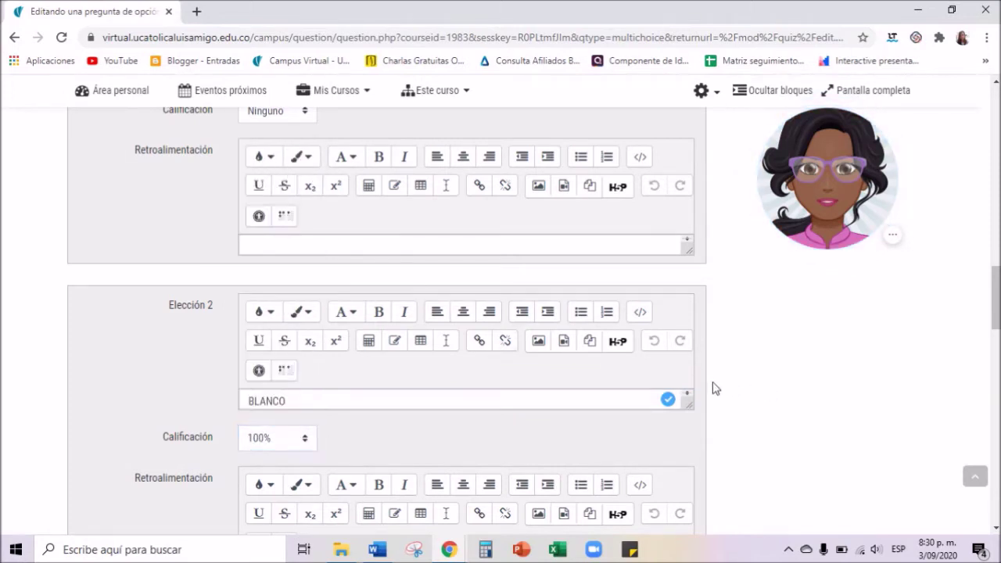
Enter ROJO as the answer text of Elección 3.
{"action": "scroll", "coordinate": [712, 386], "scroll_direction": "down", "scroll_amount": 4}
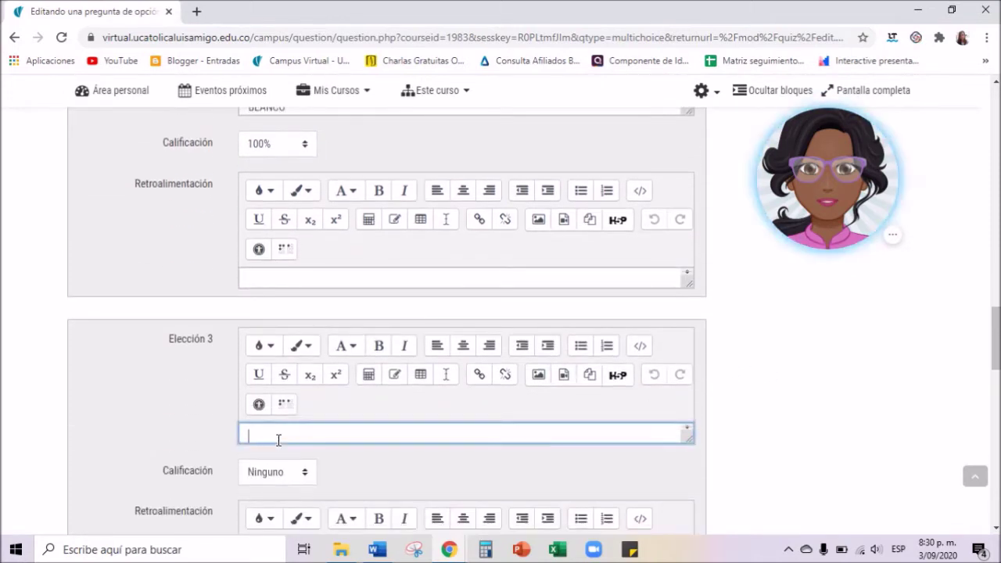
{"action": "type", "text": "ROJO"}
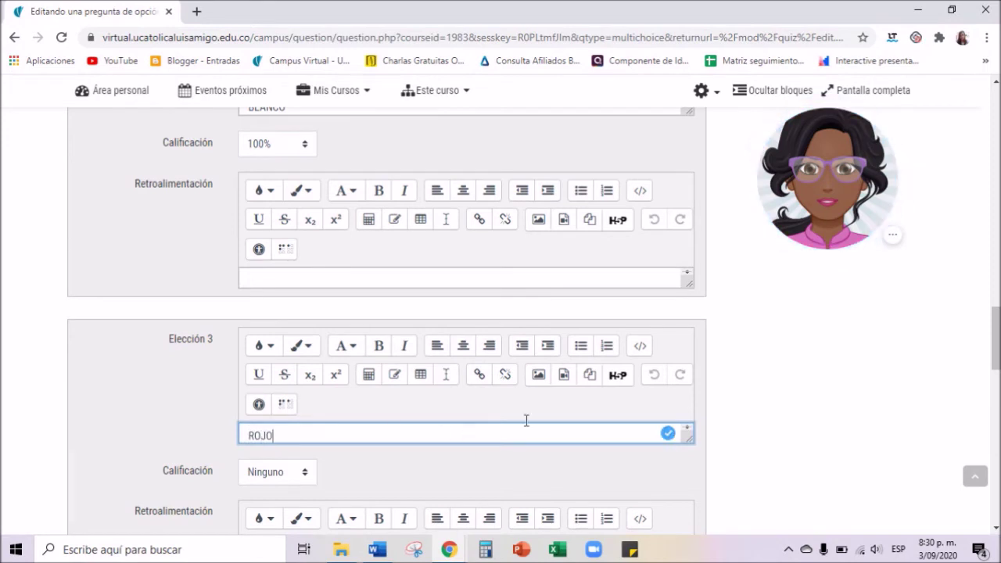
{"action": "left_click", "coordinate": [747, 341]}
{"action": "scroll", "coordinate": [592, 358], "scroll_direction": "down", "scroll_amount": 1}
{"action": "scroll", "coordinate": [273, 295], "scroll_direction": "up", "scroll_amount": 2}
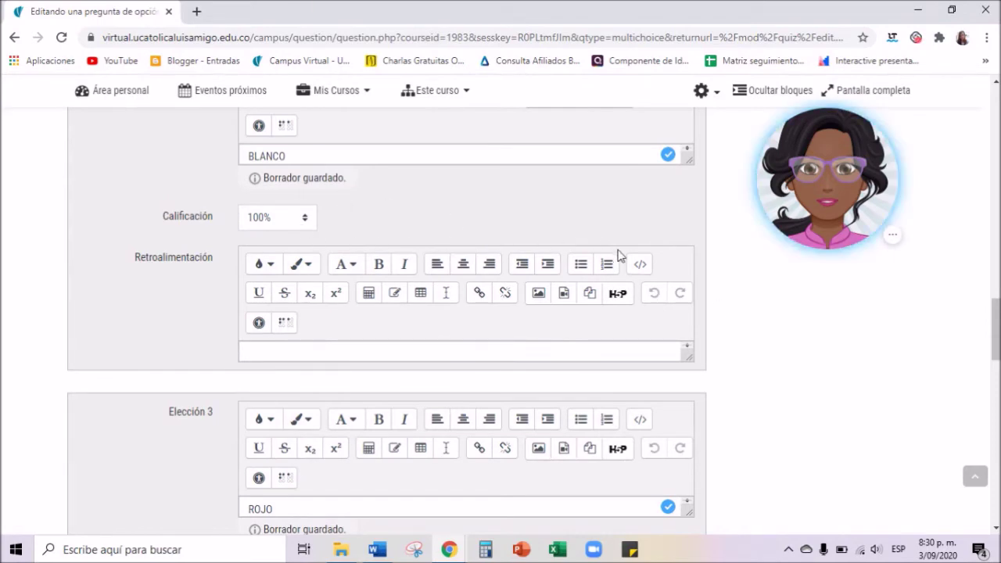
Review the multiple-choice question form from name to answers, and save the question into the quiz.
{"action": "scroll", "coordinate": [698, 348], "scroll_direction": "down", "scroll_amount": 10}
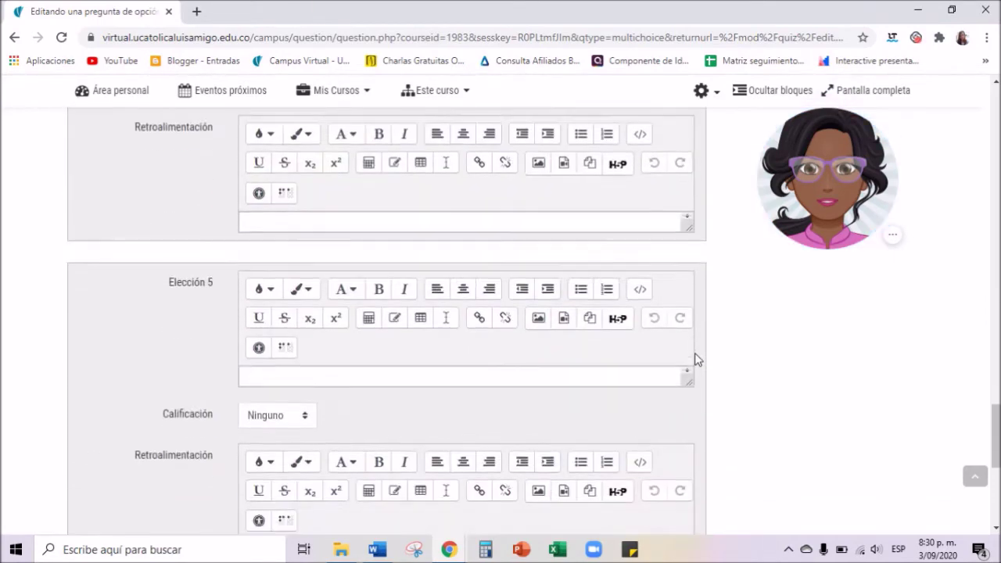
{"action": "scroll", "coordinate": [697, 360], "scroll_direction": "down", "scroll_amount": 5}
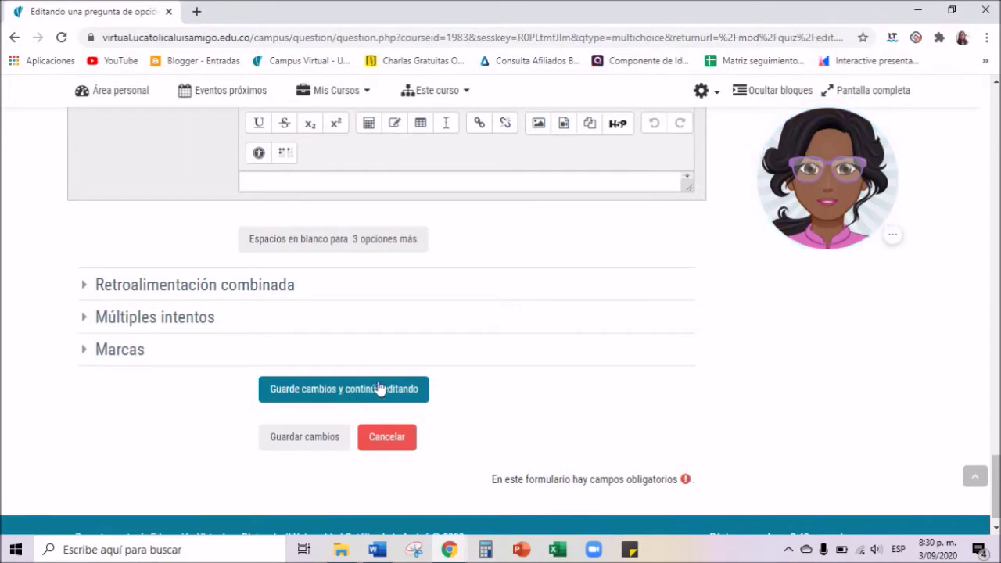
{"action": "scroll", "coordinate": [389, 364], "scroll_direction": "up", "scroll_amount": 1}
{"action": "left_click", "coordinate": [405, 330]}
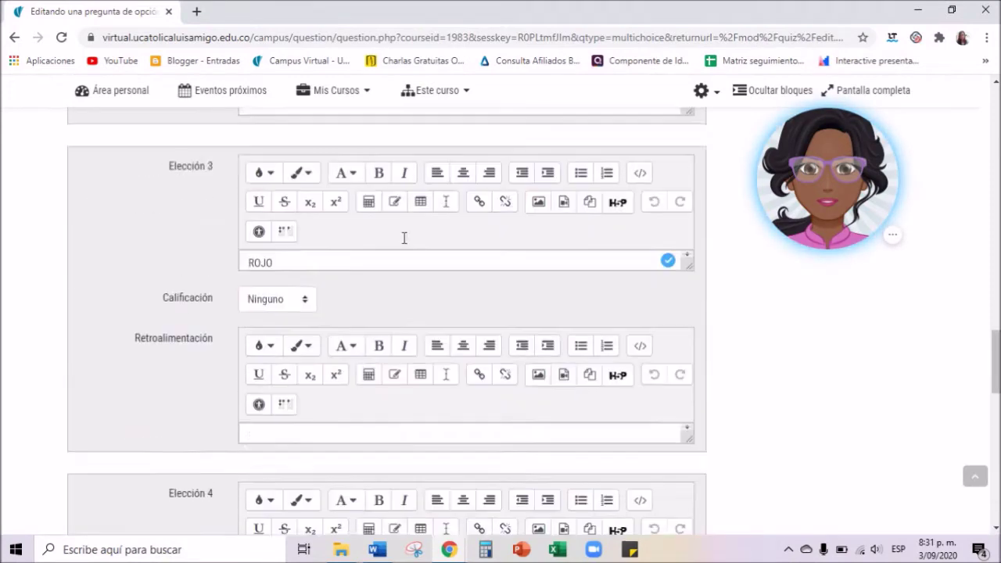
{"action": "scroll", "coordinate": [404, 248], "scroll_direction": "up", "scroll_amount": 20}
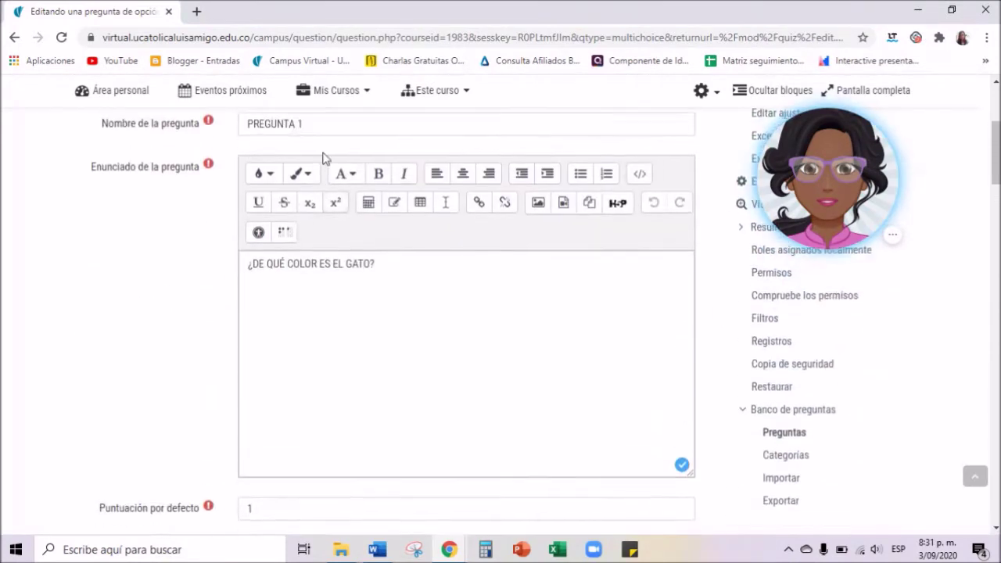
{"action": "scroll", "coordinate": [309, 328], "scroll_direction": "down", "scroll_amount": 8}
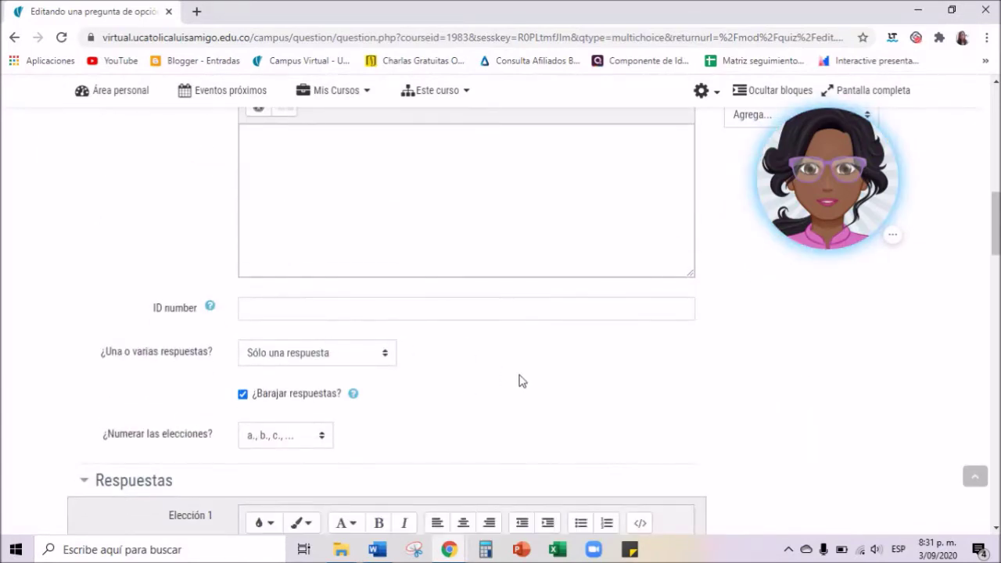
{"action": "scroll", "coordinate": [493, 382], "scroll_direction": "down", "scroll_amount": 15}
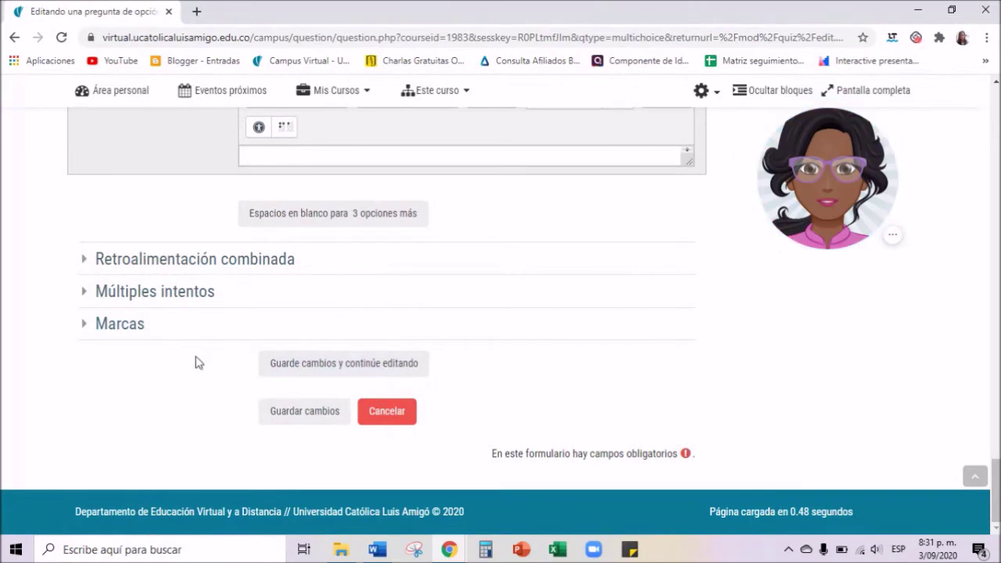
{"action": "left_click", "coordinate": [307, 418]}
{"action": "left_click", "coordinate": [306, 418]}
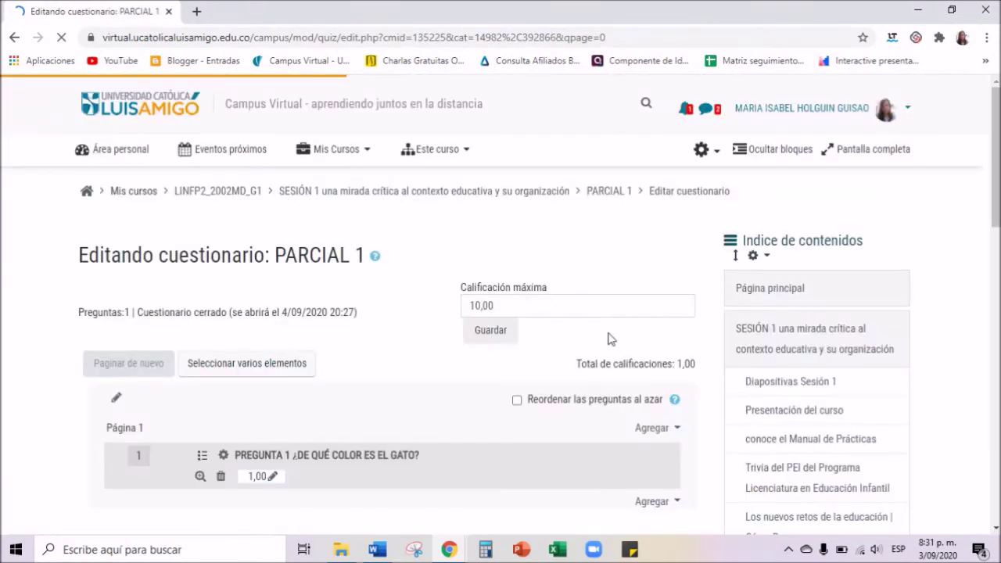
Set the quiz's Calificación máxima to 5,0 and save it.
{"action": "scroll", "coordinate": [563, 340], "scroll_direction": "down", "scroll_amount": 3}
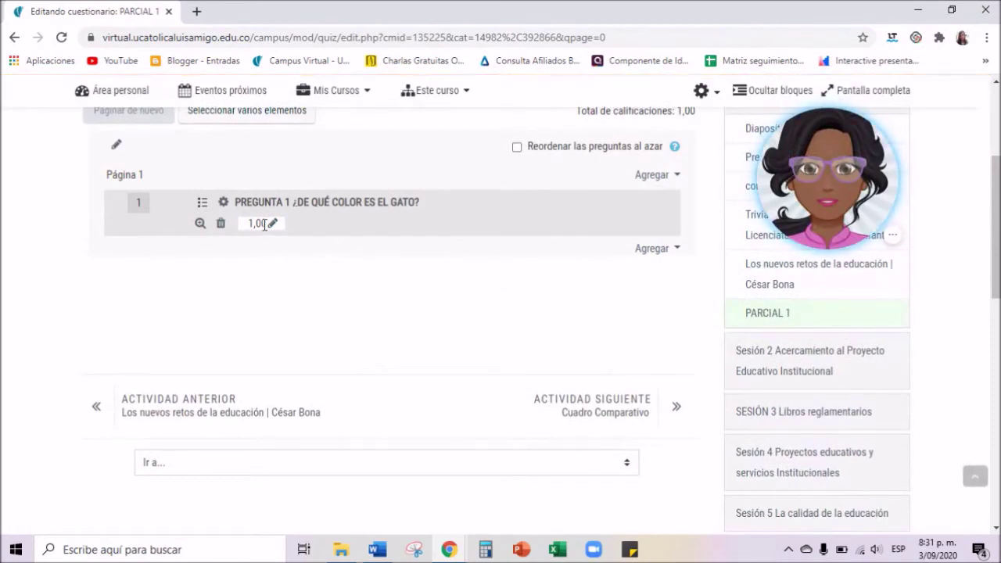
{"action": "left_click", "coordinate": [274, 226]}
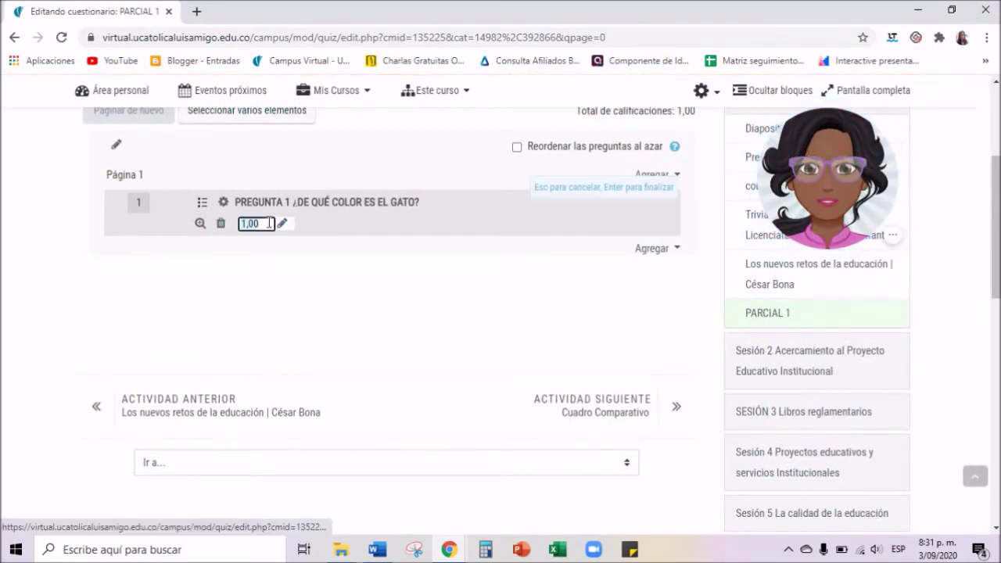
{"action": "scroll", "coordinate": [349, 280], "scroll_direction": "up", "scroll_amount": 1}
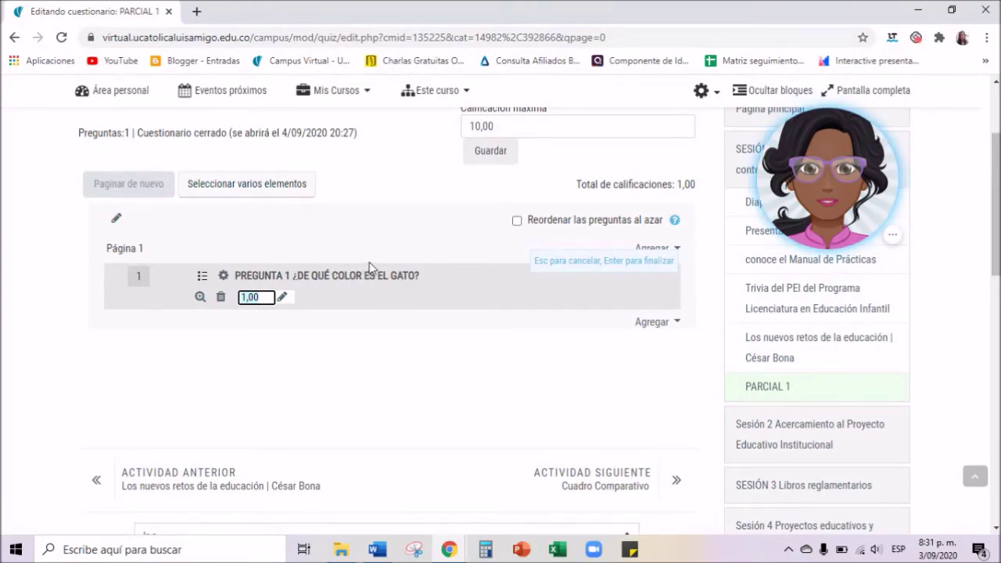
{"action": "left_click_drag", "start_coordinate": [504, 117], "coordinate": [462, 129]}
{"action": "type", "text": "5.0"}
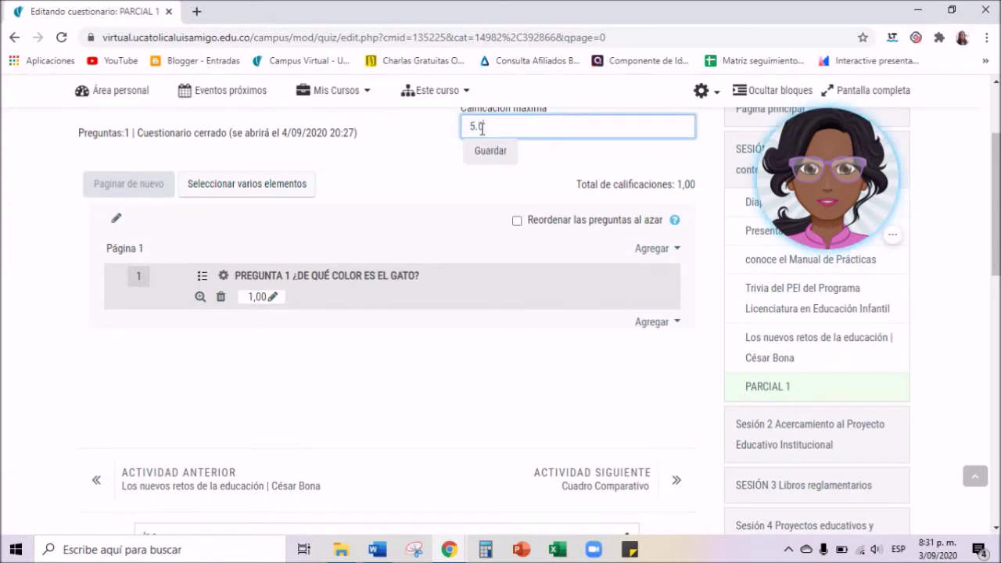
{"action": "key", "text": "BackSpace"}
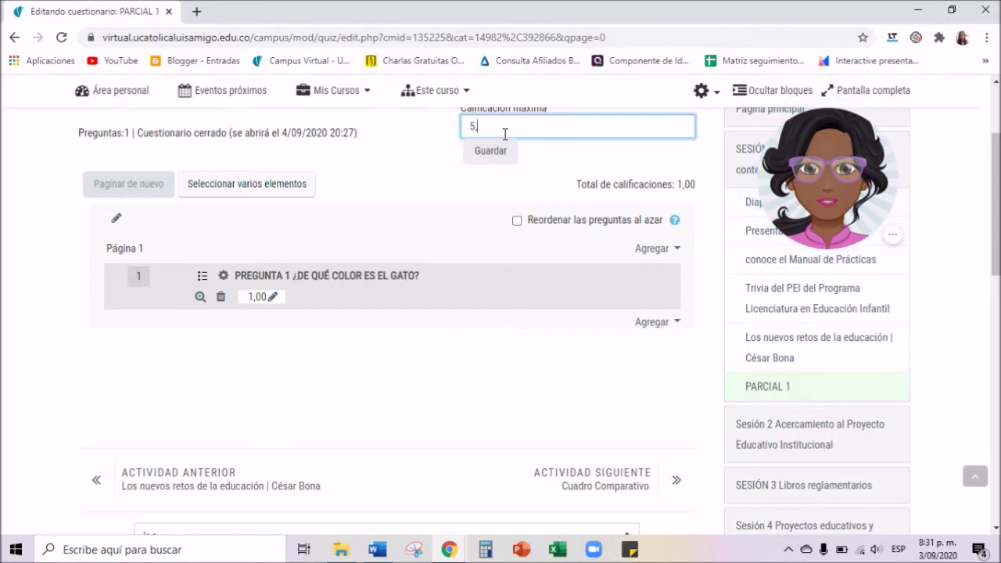
{"action": "left_click", "coordinate": [487, 158]}
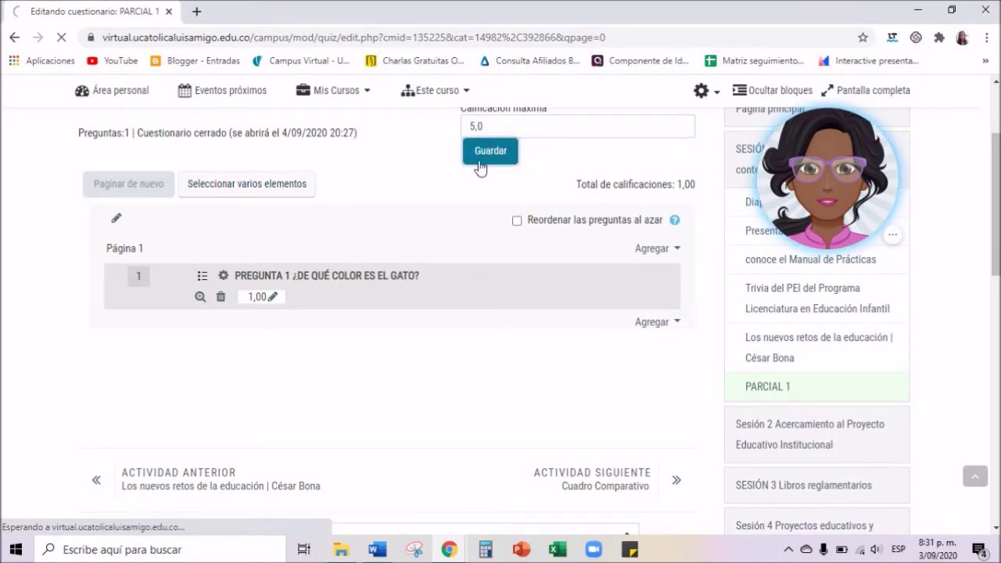
Turn on random reordering of the questions and add a new question of type Verdadero/Falso to page 1 of the quiz.
{"action": "scroll", "coordinate": [380, 324], "scroll_direction": "down", "scroll_amount": 3}
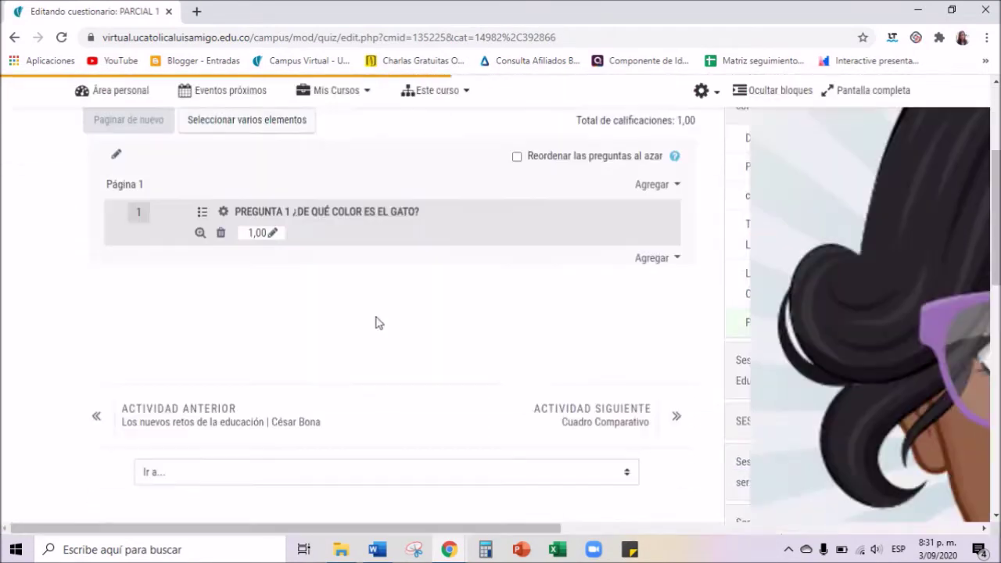
{"action": "scroll", "coordinate": [380, 253], "scroll_direction": "up", "scroll_amount": 1}
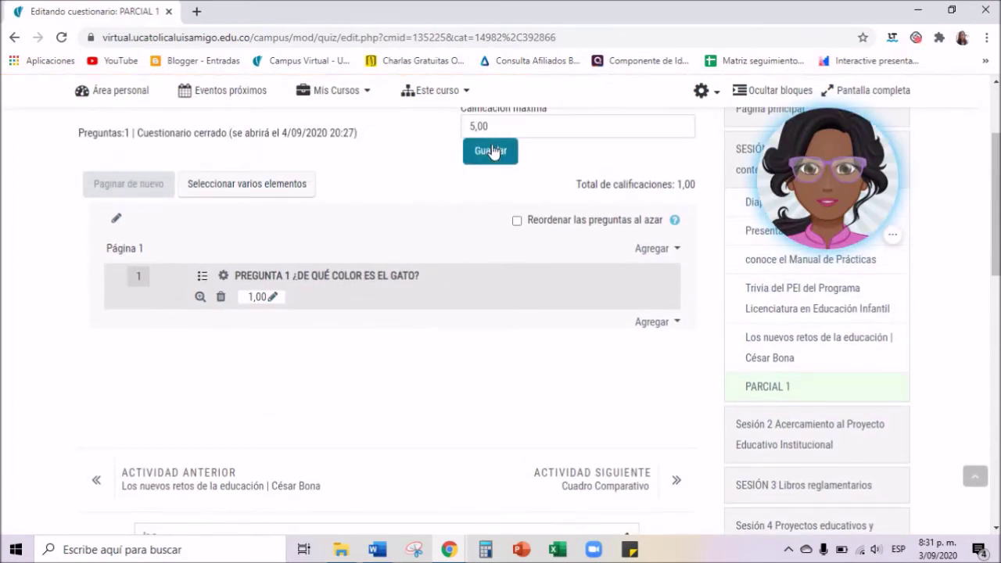
{"action": "left_click", "coordinate": [517, 221]}
{"action": "left_click", "coordinate": [659, 324]}
{"action": "left_click", "coordinate": [618, 349]}
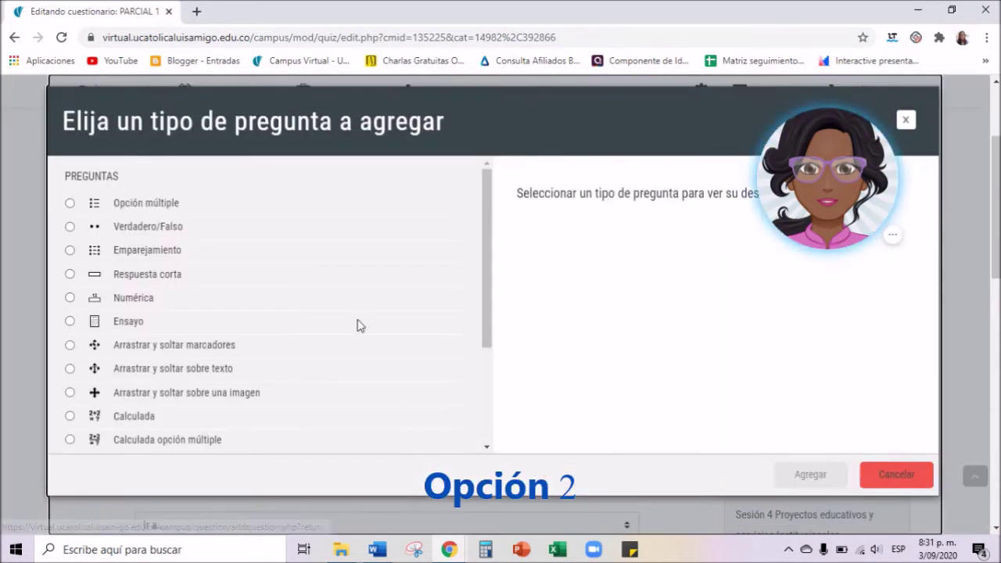
{"action": "left_click", "coordinate": [125, 227]}
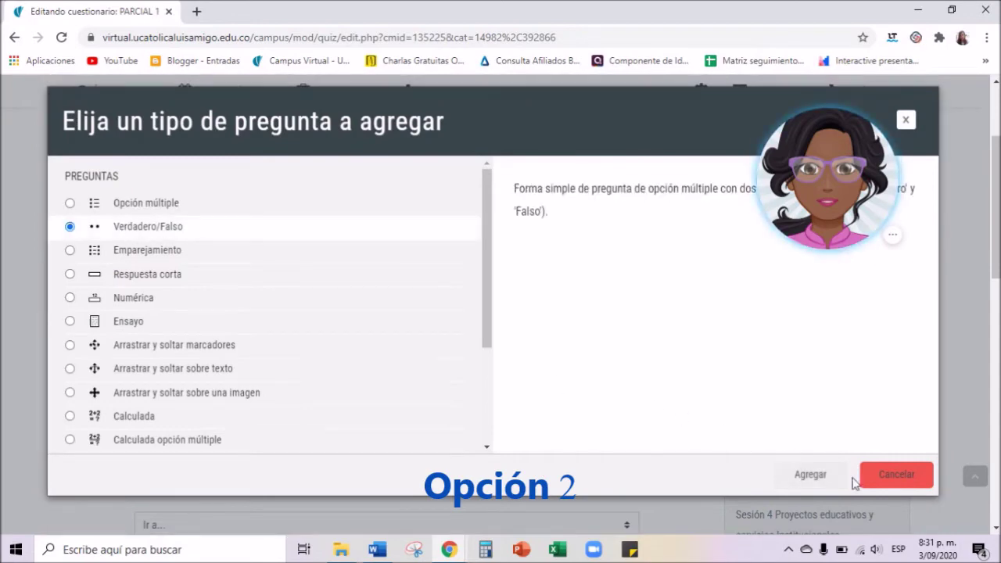
{"action": "left_click", "coordinate": [786, 472]}
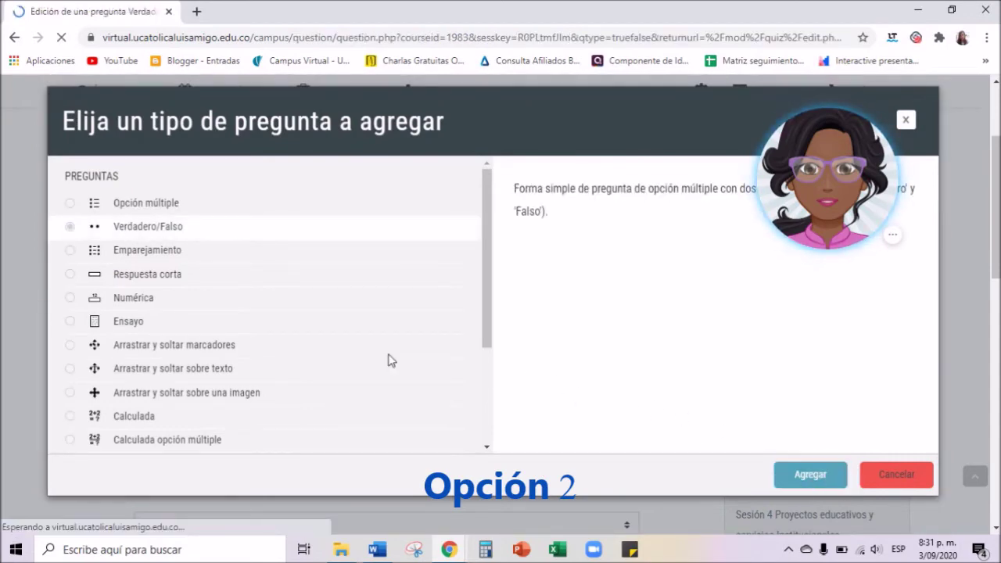
Name the new true/false question PREGUNTA 2.
{"action": "scroll", "coordinate": [341, 410], "scroll_direction": "down", "scroll_amount": 3}
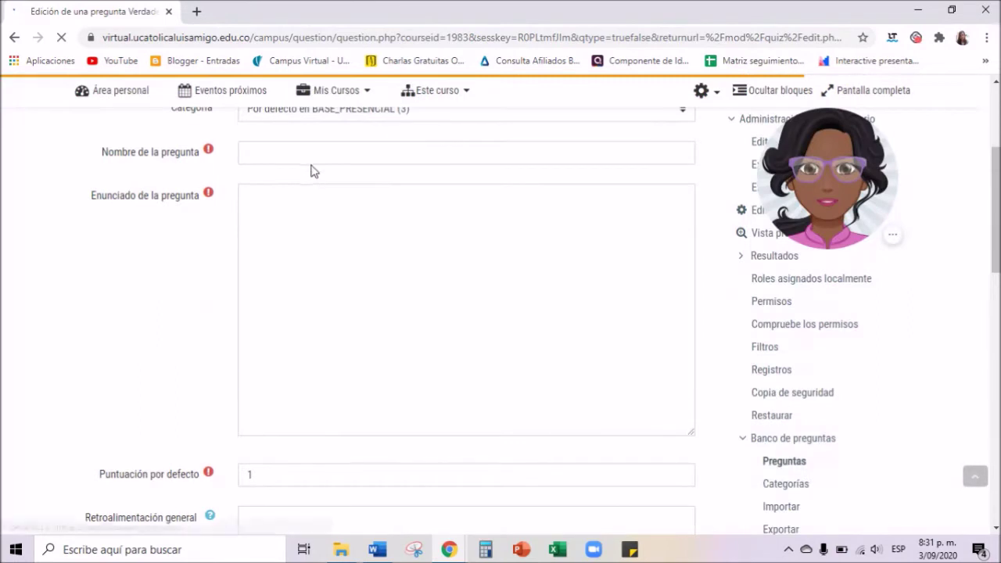
{"action": "left_click", "coordinate": [299, 176]}
{"action": "type", "text": "PREGUNTA"}
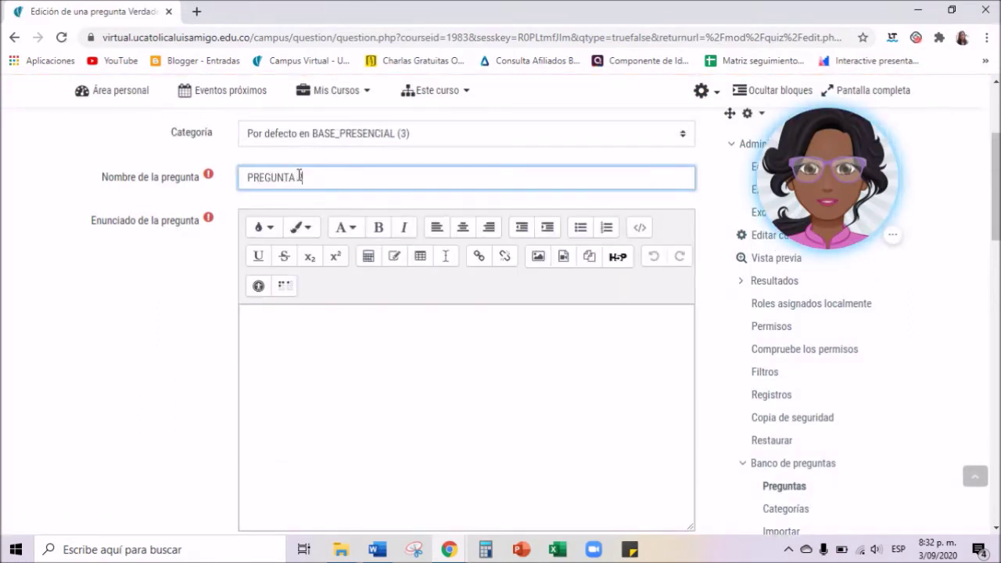
{"action": "type", "text": " 2"}
Enter "¿EL GATO ES DE COLOR VERDE?" as the true/false question's statement.
{"action": "left_click", "coordinate": [315, 369]}
{"action": "scroll", "coordinate": [360, 363], "scroll_direction": "down", "scroll_amount": 1}
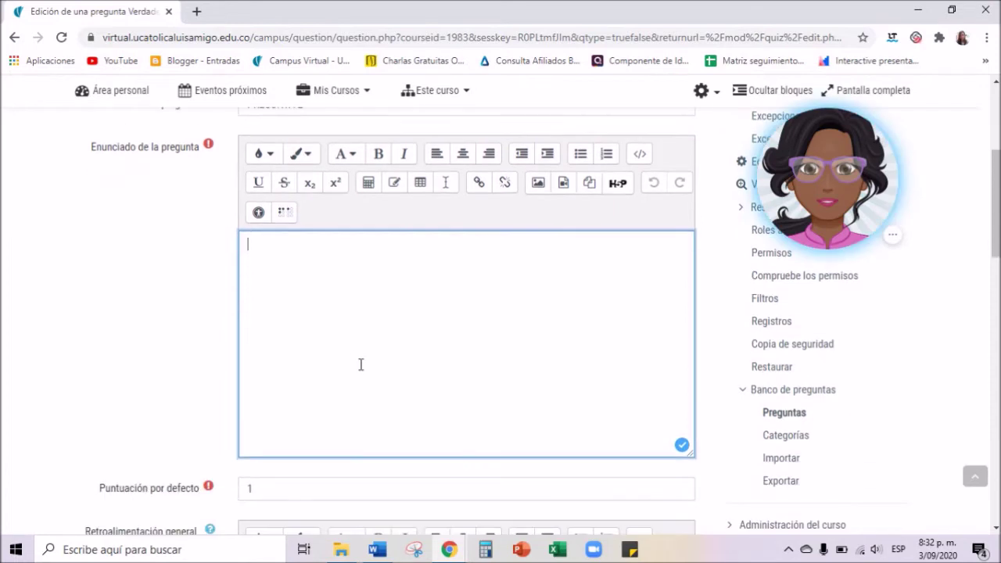
{"action": "type", "text": "EL GATO "}
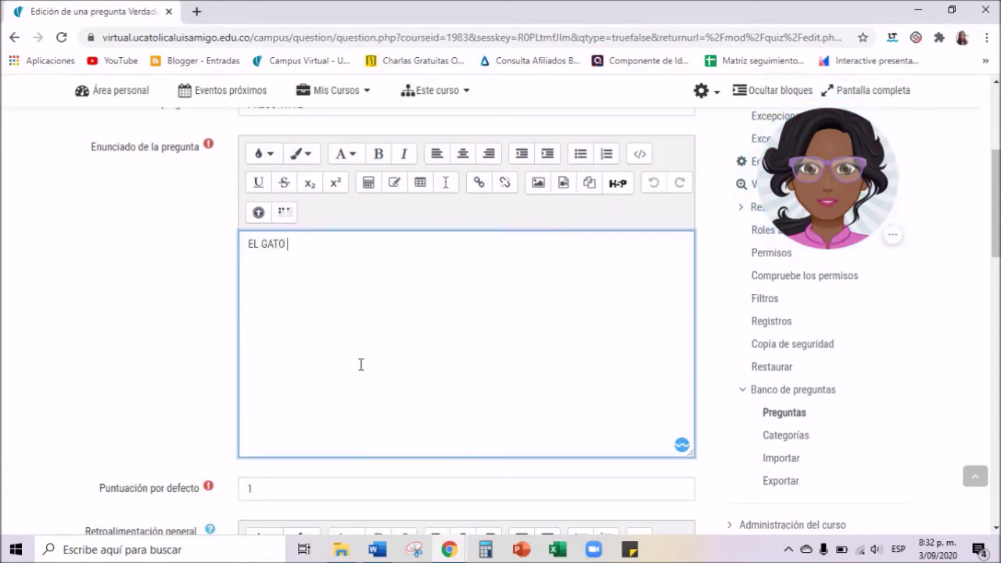
{"action": "type", "text": "ES DE COLOR"}
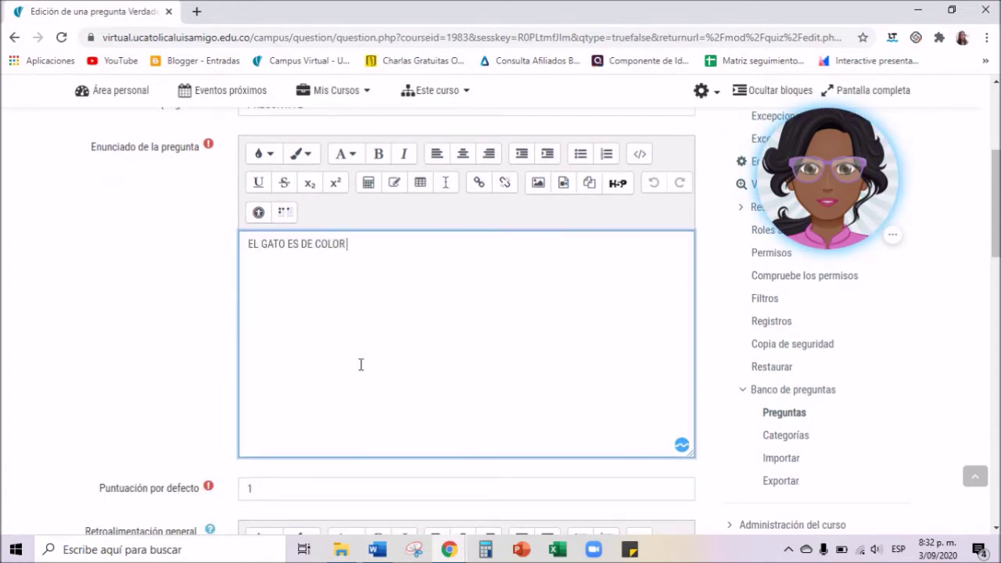
{"action": "type", "text": " VERDE?"}
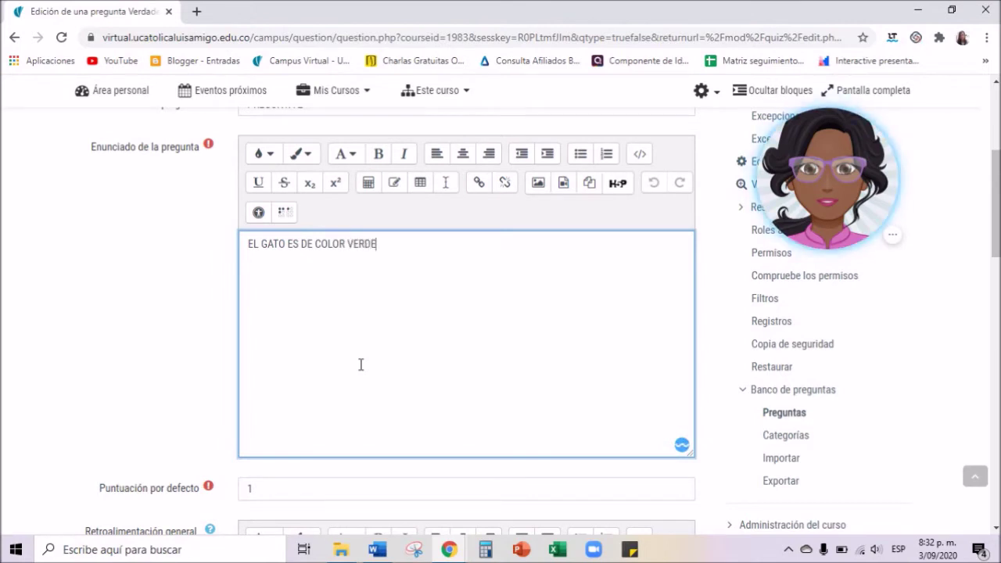
{"action": "left_click", "coordinate": [248, 243]}
{"action": "type", "text": "¿"}
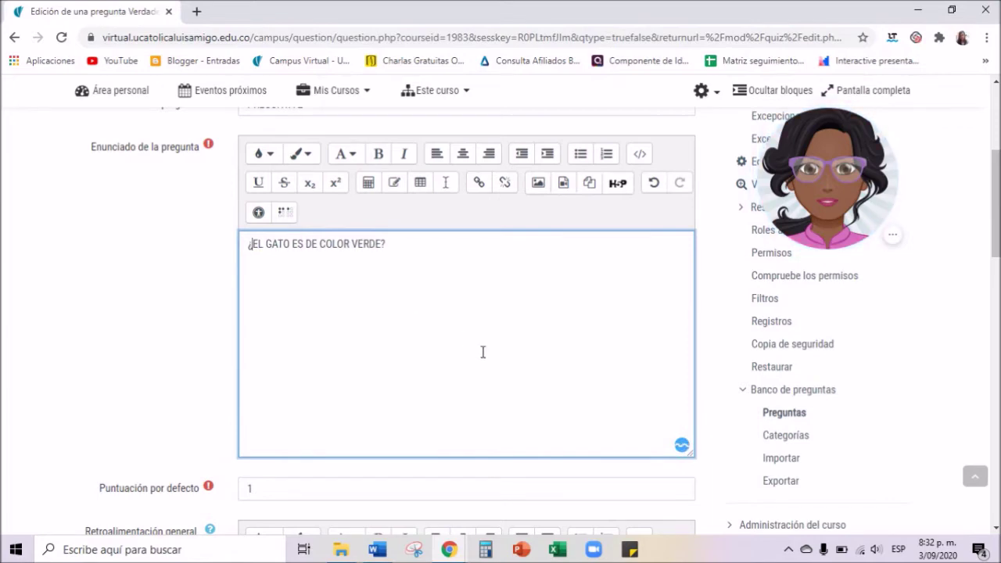
Review the default score and general feedback fields of the true/false question.
{"action": "scroll", "coordinate": [479, 358], "scroll_direction": "down", "scroll_amount": 3}
{"action": "scroll", "coordinate": [232, 283], "scroll_direction": "down", "scroll_amount": 4}
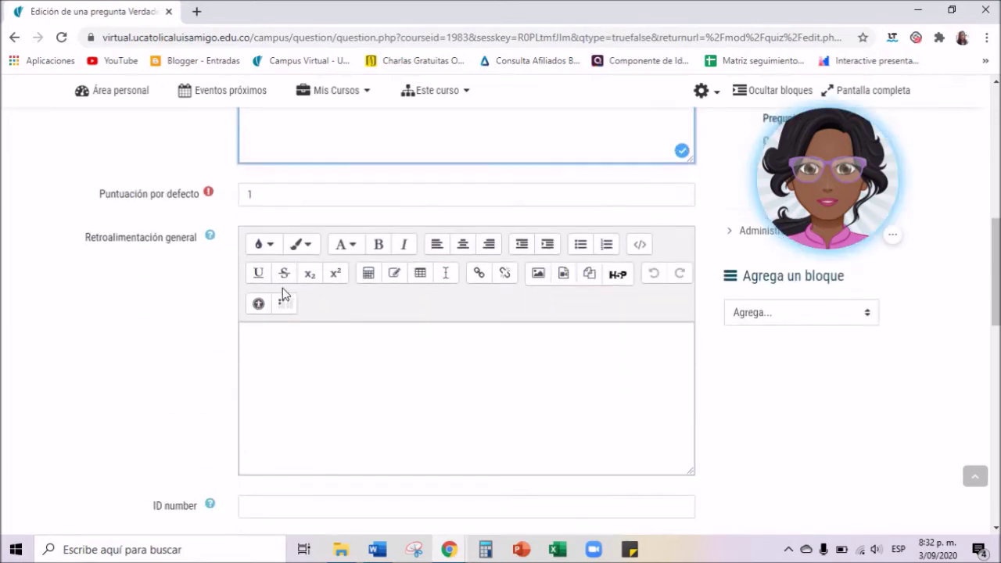
{"action": "scroll", "coordinate": [291, 315], "scroll_direction": "down", "scroll_amount": 2}
{"action": "scroll", "coordinate": [290, 302], "scroll_direction": "up", "scroll_amount": 6}
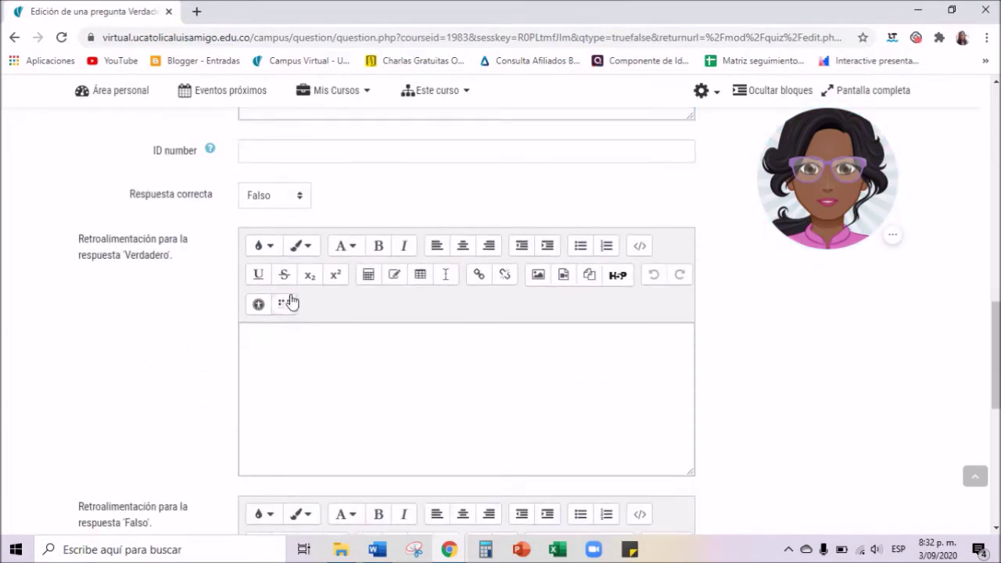
{"action": "left_click_drag", "start_coordinate": [105, 273], "coordinate": [212, 275]}
{"action": "left_click", "coordinate": [250, 269]}
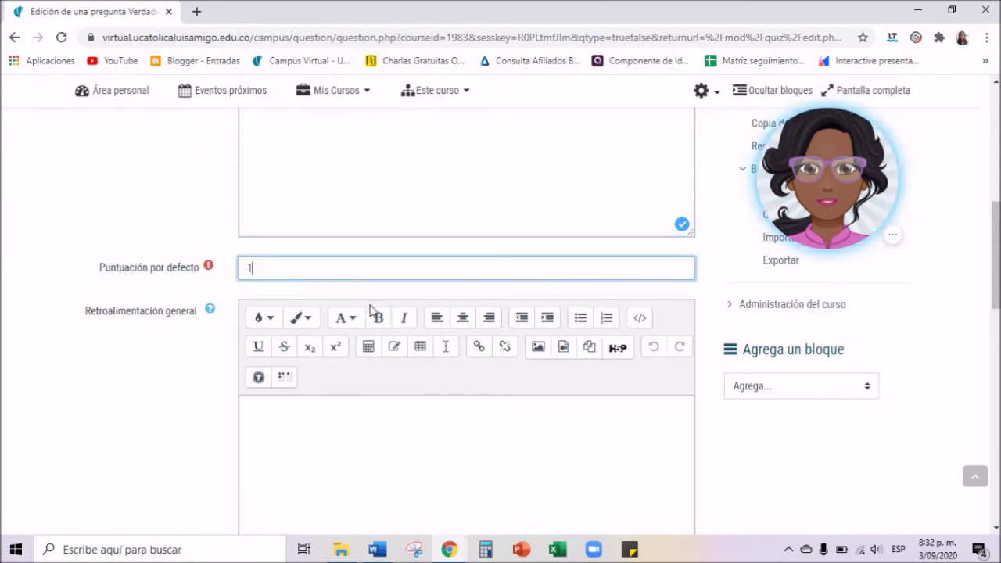
{"action": "scroll", "coordinate": [372, 310], "scroll_direction": "down", "scroll_amount": 1}
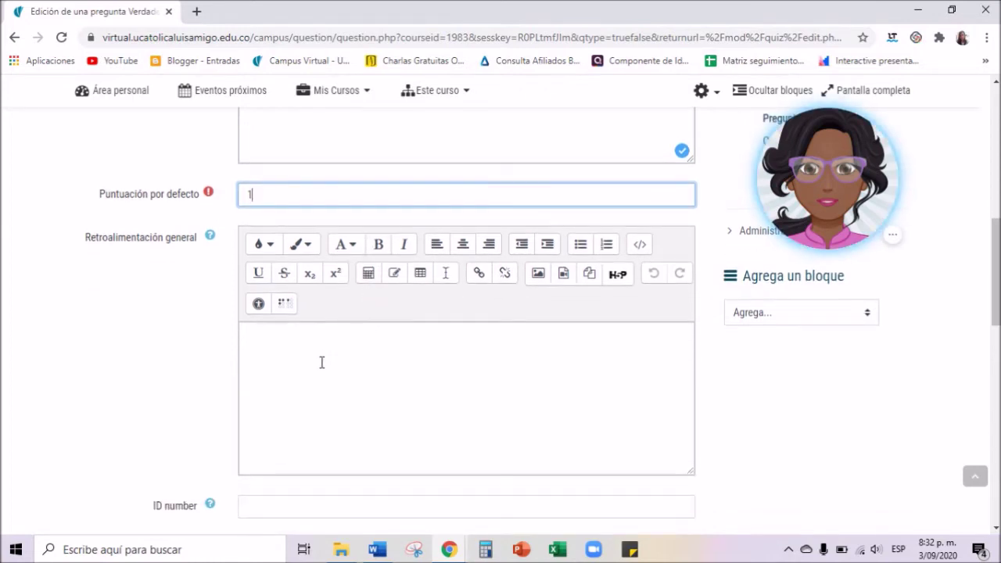
{"action": "scroll", "coordinate": [322, 363], "scroll_direction": "down", "scroll_amount": 3}
{"action": "scroll", "coordinate": [306, 382], "scroll_direction": "up", "scroll_amount": 2}
{"action": "scroll", "coordinate": [306, 383], "scroll_direction": "down", "scroll_amount": 4}
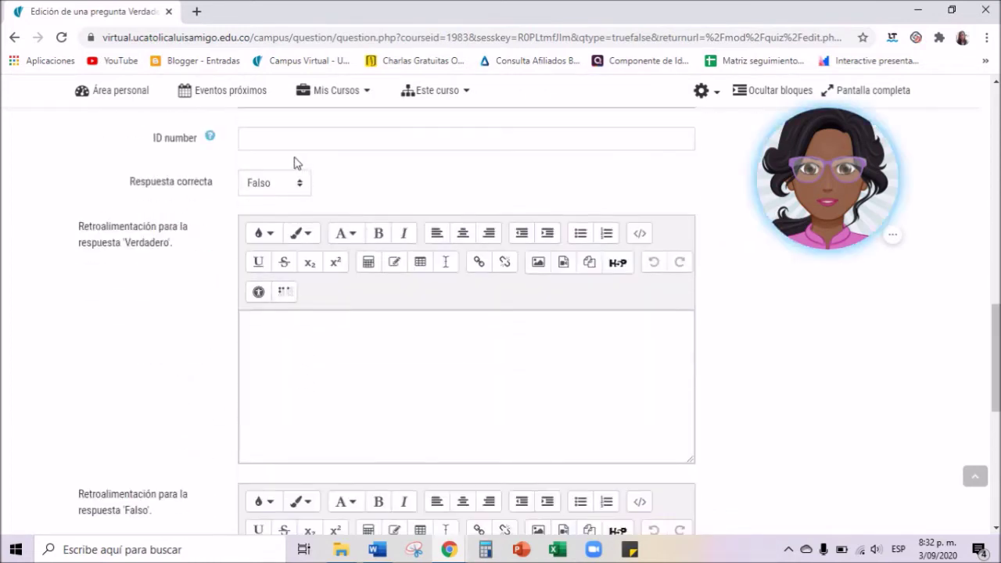
Choose Falso as the correct answer of the true/false question, leave the feedback blank, and save the question.
{"action": "left_click", "coordinate": [295, 186]}
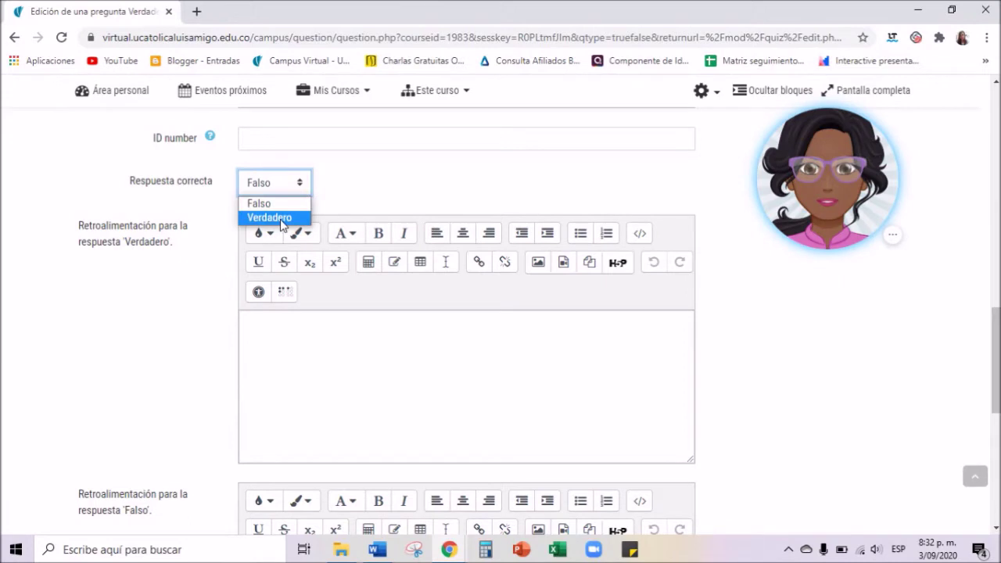
{"action": "left_click", "coordinate": [277, 204]}
{"action": "scroll", "coordinate": [331, 353], "scroll_direction": "down", "scroll_amount": 1}
{"action": "scroll", "coordinate": [330, 353], "scroll_direction": "down", "scroll_amount": 2}
{"action": "left_click", "coordinate": [353, 232]}
{"action": "scroll", "coordinate": [351, 237], "scroll_direction": "up", "scroll_amount": 2}
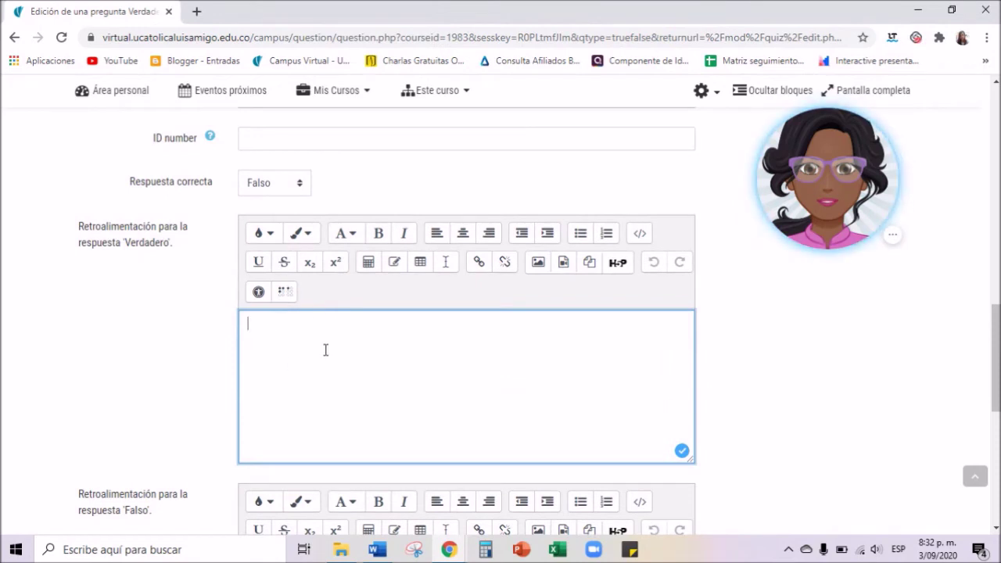
{"action": "scroll", "coordinate": [336, 337], "scroll_direction": "up", "scroll_amount": 3}
{"action": "scroll", "coordinate": [297, 329], "scroll_direction": "down", "scroll_amount": 4}
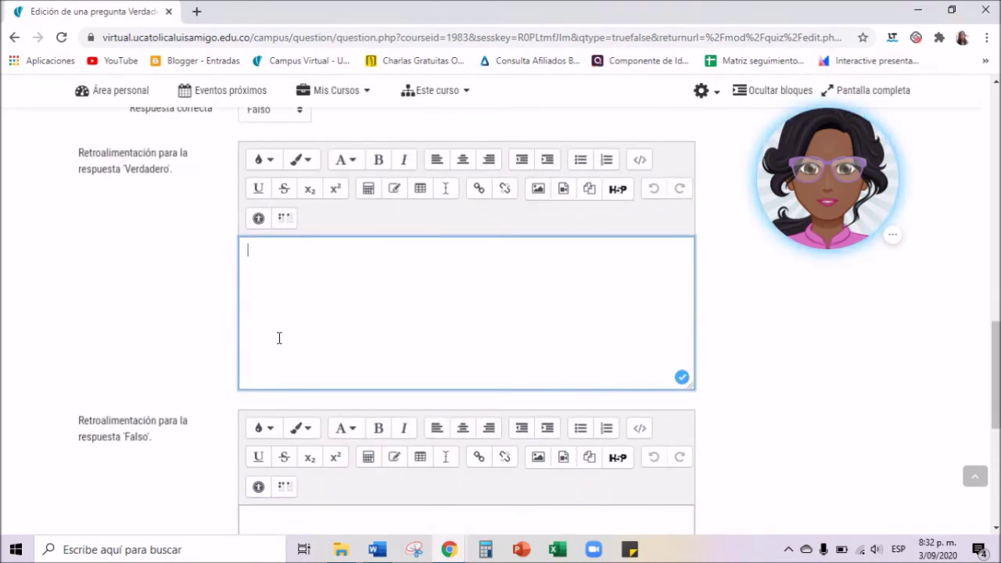
{"action": "scroll", "coordinate": [344, 313], "scroll_direction": "down", "scroll_amount": 5}
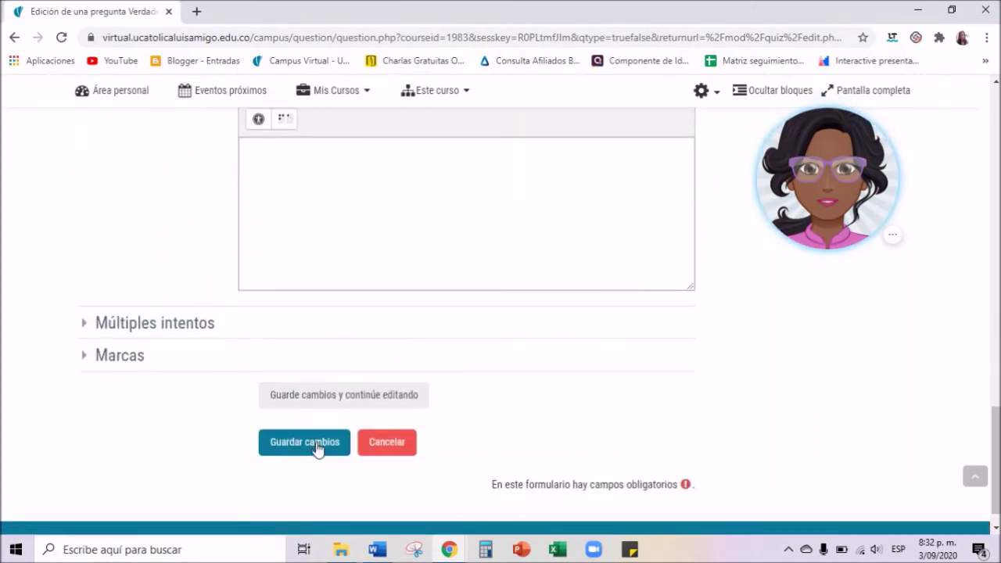
{"action": "left_click", "coordinate": [317, 446]}
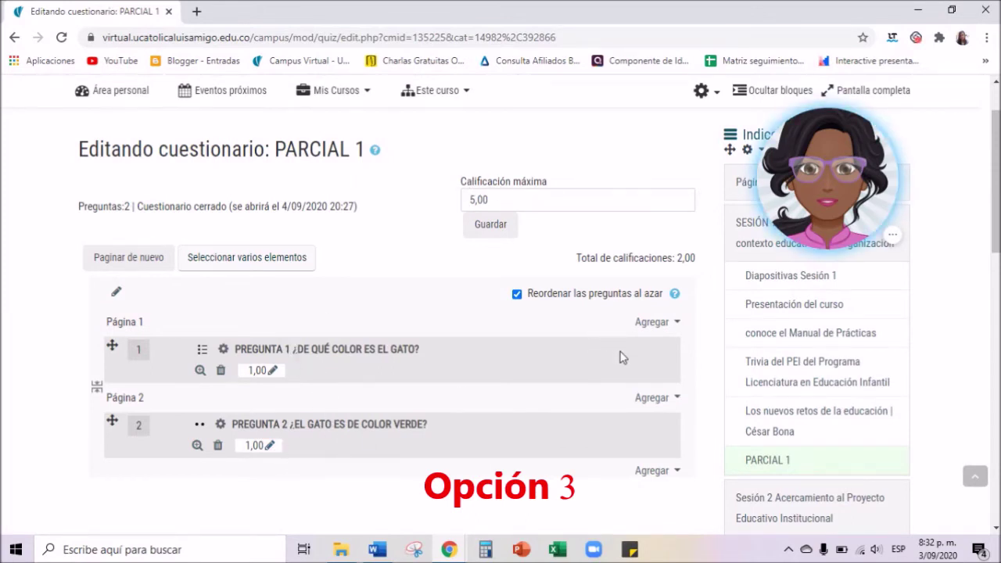
Add a new matching question at the end of the quiz, after PREGUNTA 2.
{"action": "scroll", "coordinate": [639, 465], "scroll_direction": "down", "scroll_amount": 1}
{"action": "left_click", "coordinate": [656, 396]}
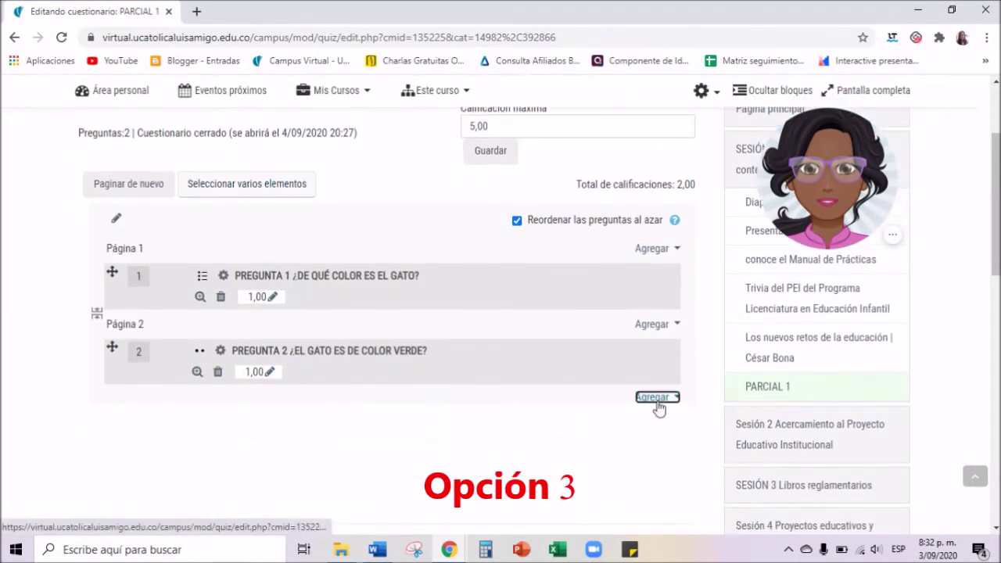
{"action": "left_click", "coordinate": [638, 426]}
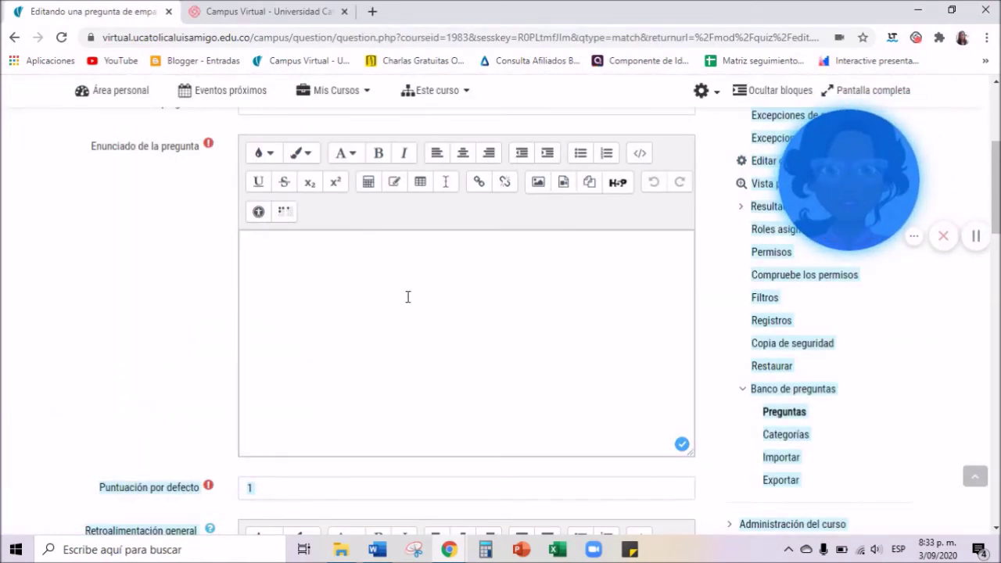
Enter "LOS GATOS" as the matching question's statement.
{"action": "scroll", "coordinate": [407, 295], "scroll_direction": "up", "scroll_amount": 4}
{"action": "scroll", "coordinate": [387, 315], "scroll_direction": "down", "scroll_amount": 1}
{"action": "left_click", "coordinate": [332, 348]}
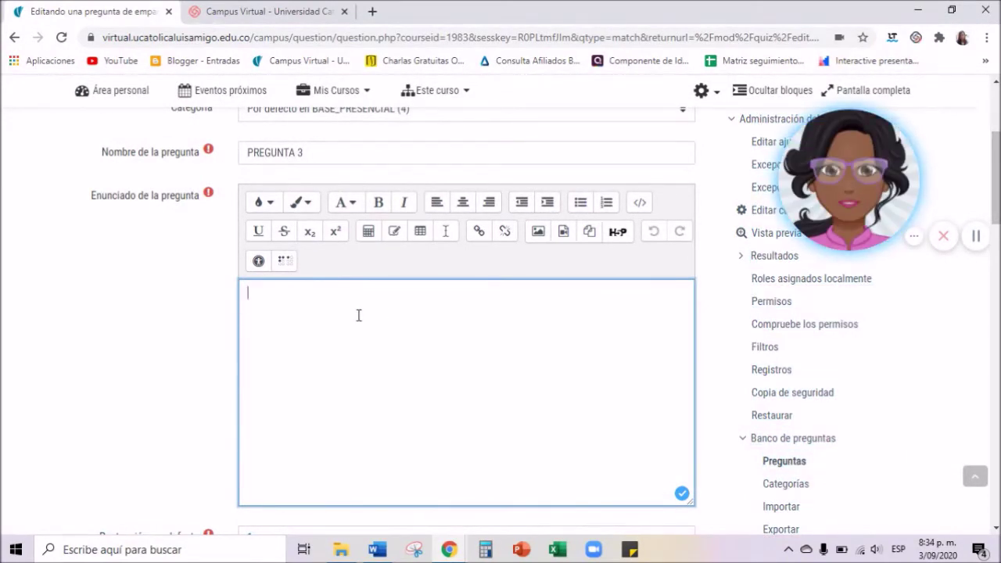
{"action": "type", "text": "LOS GATOS"}
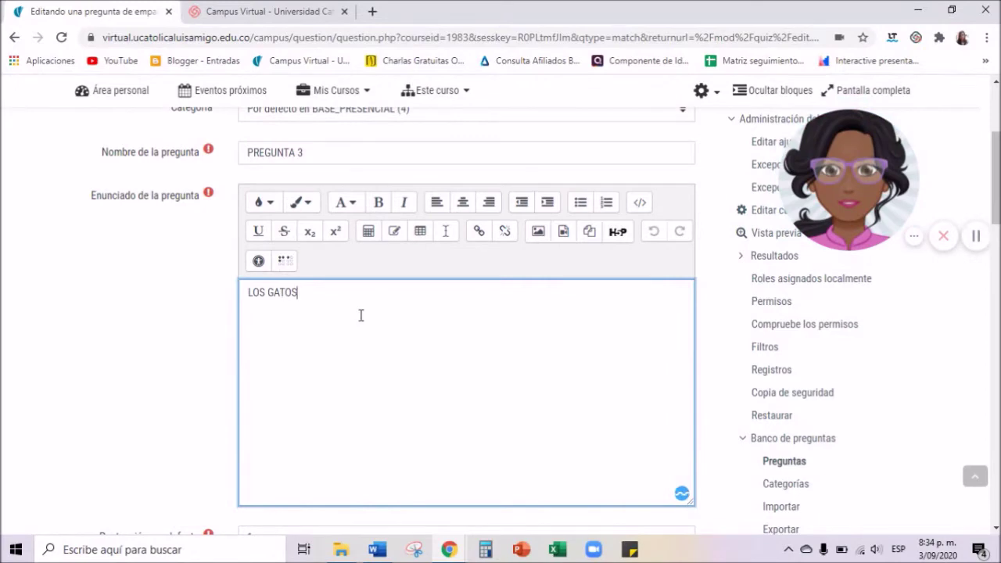
Fill in the first matching pair with COLOR as the item and NEGRO as its answer.
{"action": "scroll", "coordinate": [359, 315], "scroll_direction": "down", "scroll_amount": 8}
{"action": "scroll", "coordinate": [322, 269], "scroll_direction": "up", "scroll_amount": 2}
{"action": "scroll", "coordinate": [313, 313], "scroll_direction": "down", "scroll_amount": 2}
{"action": "scroll", "coordinate": [302, 344], "scroll_direction": "up", "scroll_amount": 4}
{"action": "left_click", "coordinate": [271, 243]}
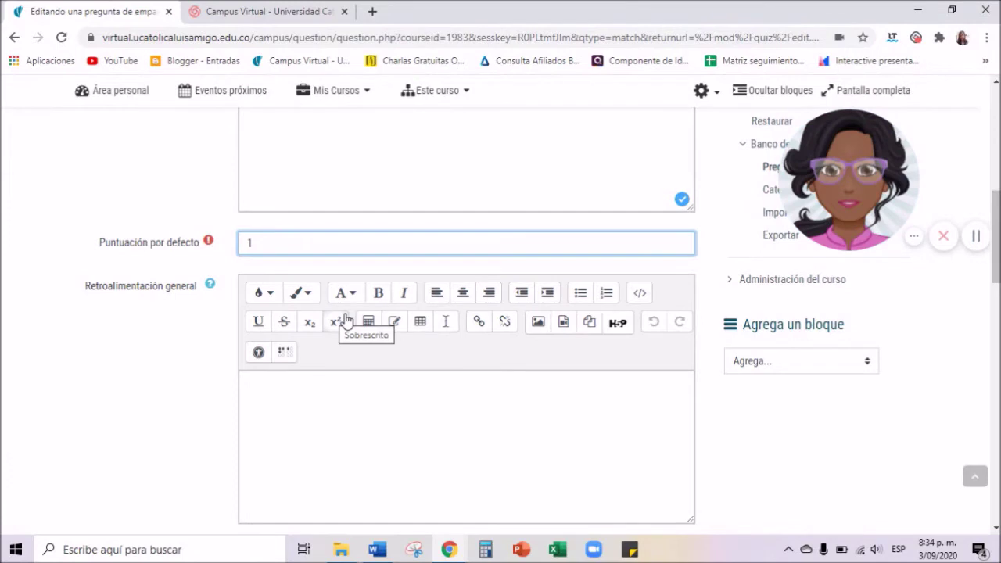
{"action": "scroll", "coordinate": [352, 325], "scroll_direction": "down", "scroll_amount": 5}
{"action": "left_click", "coordinate": [294, 320]}
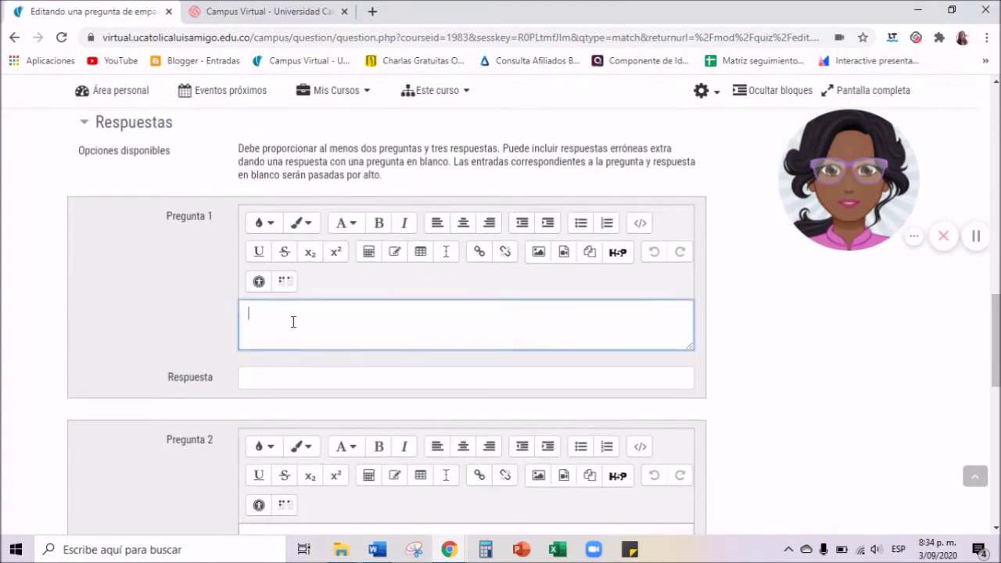
{"action": "type", "text": "COLOR"}
{"action": "left_click", "coordinate": [481, 380]}
{"action": "type", "text": "NEGRO"}
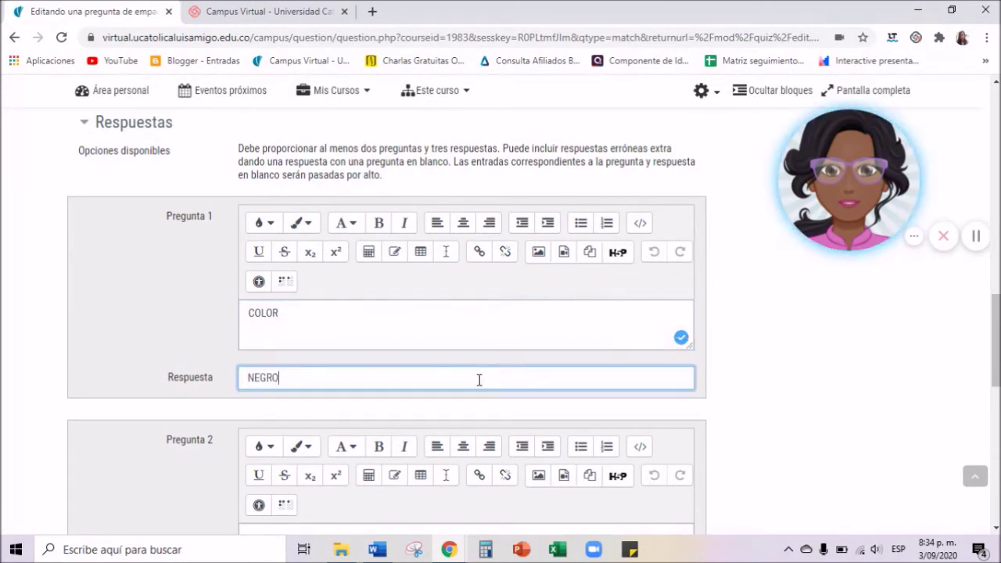
Fill in the second matching pair with OJOS as the item and CAFE as its answer.
{"action": "scroll", "coordinate": [461, 383], "scroll_direction": "down", "scroll_amount": 3}
{"action": "left_click", "coordinate": [348, 332]}
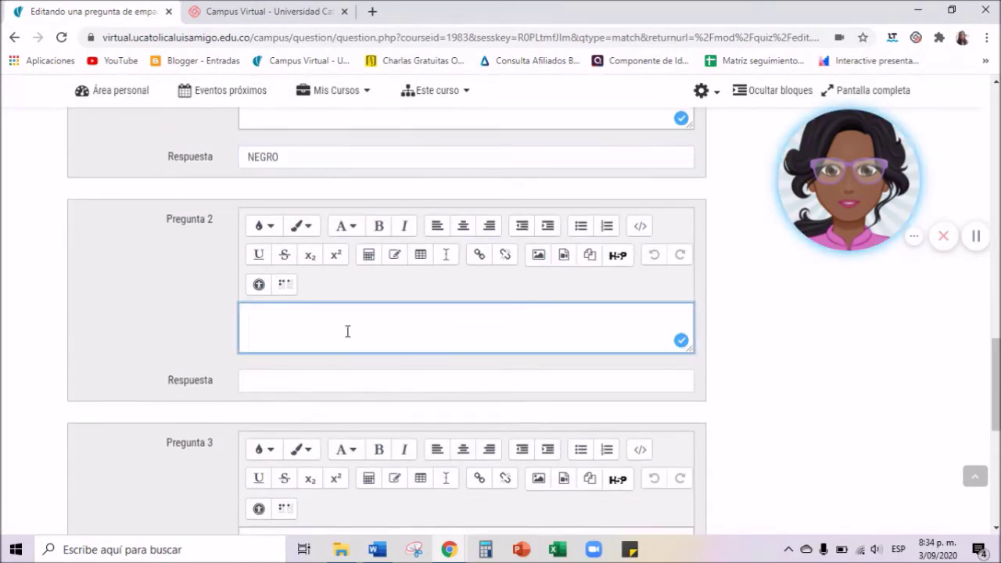
{"action": "type", "text": "OJOS"}
{"action": "left_click", "coordinate": [312, 383]}
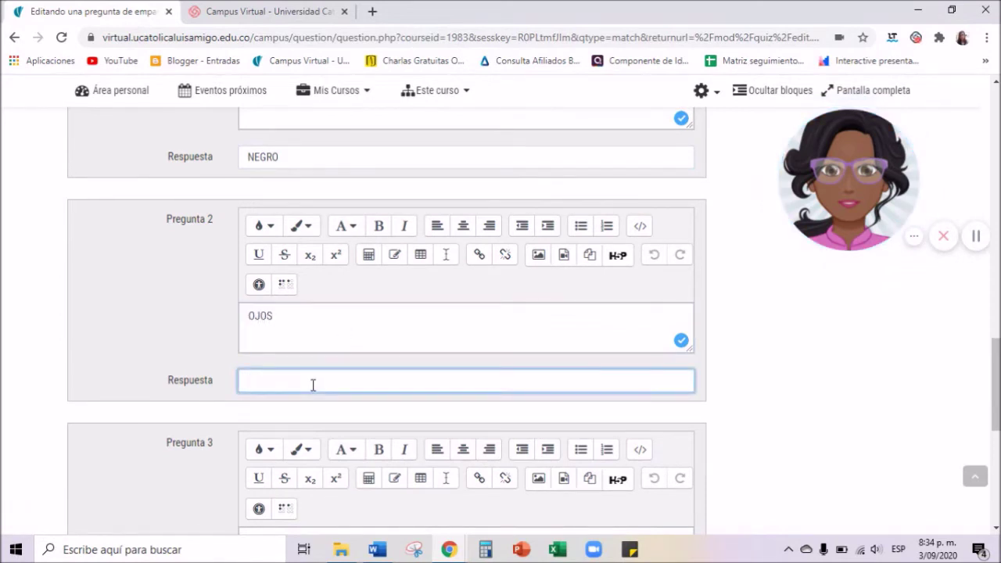
{"action": "type", "text": "CAFE"}
Fill in the third matching pair with NARIZ and the answer BLANCO, and save the matching question.
{"action": "scroll", "coordinate": [313, 384], "scroll_direction": "down", "scroll_amount": 5}
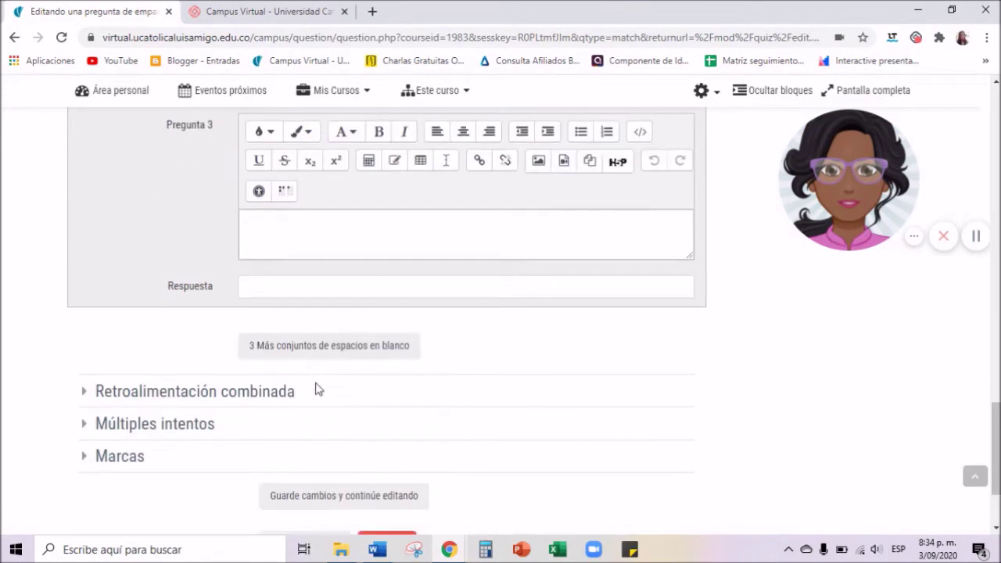
{"action": "left_click", "coordinate": [355, 202]}
{"action": "scroll", "coordinate": [352, 211], "scroll_direction": "up", "scroll_amount": 1}
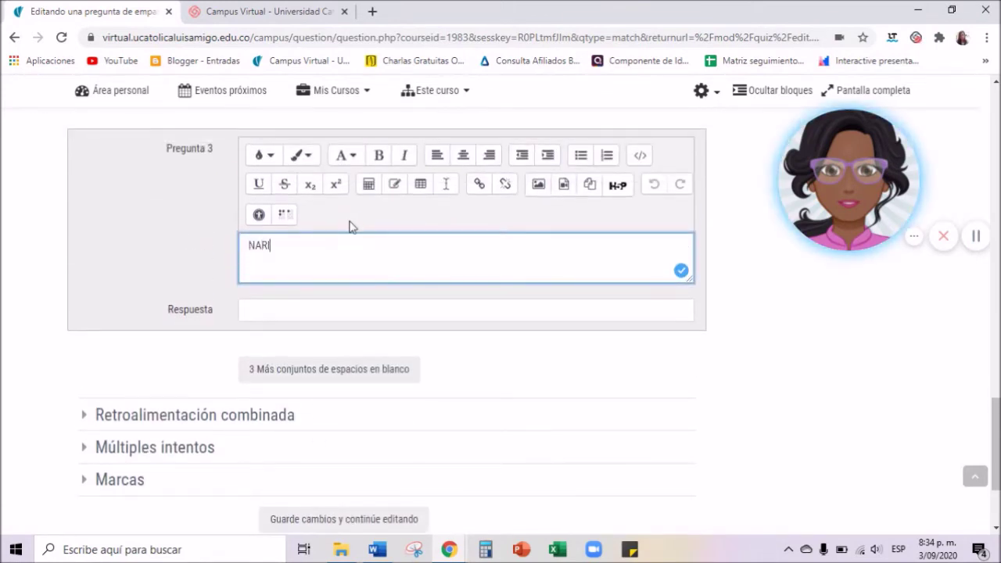
{"action": "left_click", "coordinate": [323, 312]}
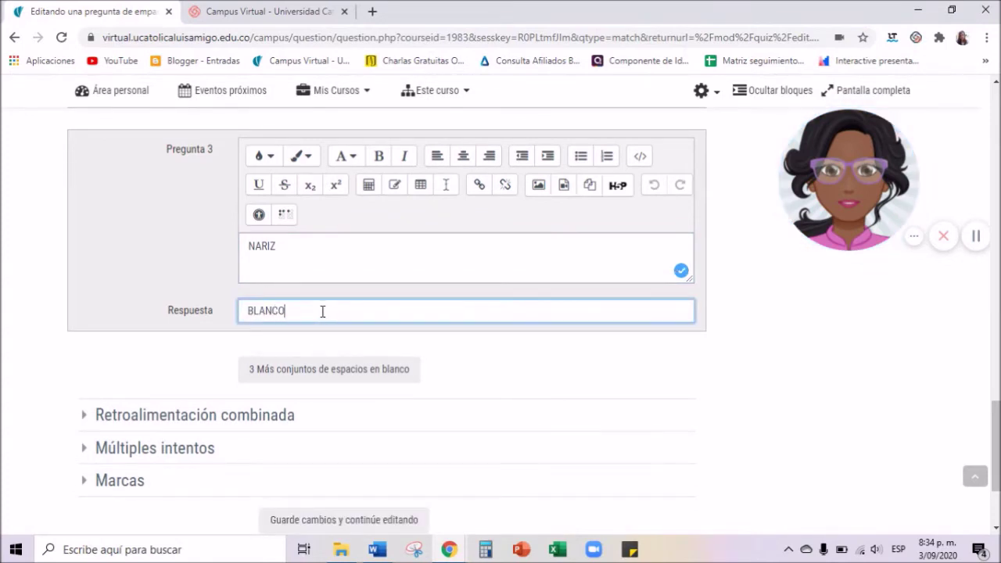
{"action": "scroll", "coordinate": [333, 317], "scroll_direction": "down", "scroll_amount": 2}
{"action": "left_click", "coordinate": [310, 420]}
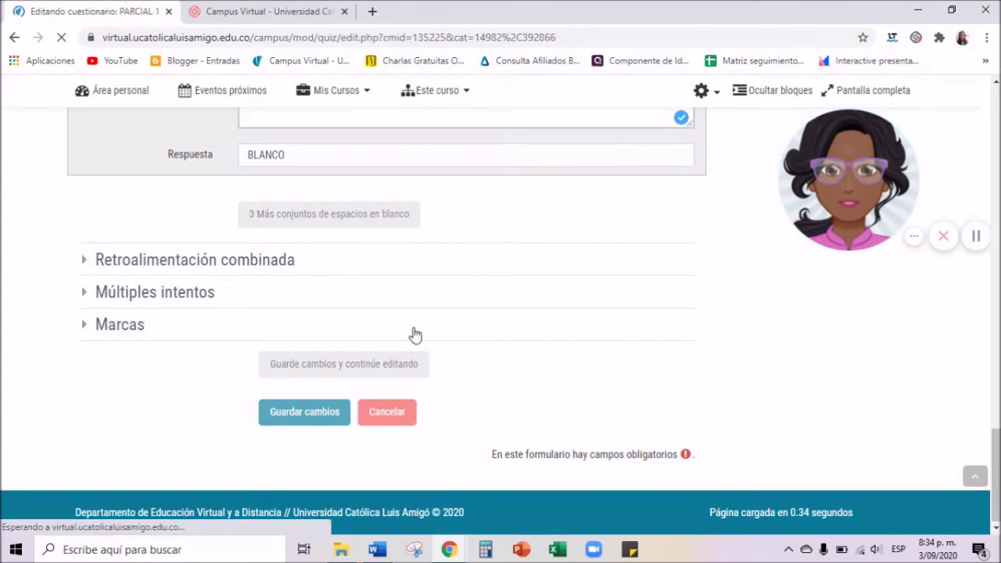
Preview PREGUNTA 1 and PREGUNTA 2 in turn, trying the answers BLANCO and Verdadero, and close each preview.
{"action": "scroll", "coordinate": [426, 331], "scroll_direction": "down", "scroll_amount": 3}
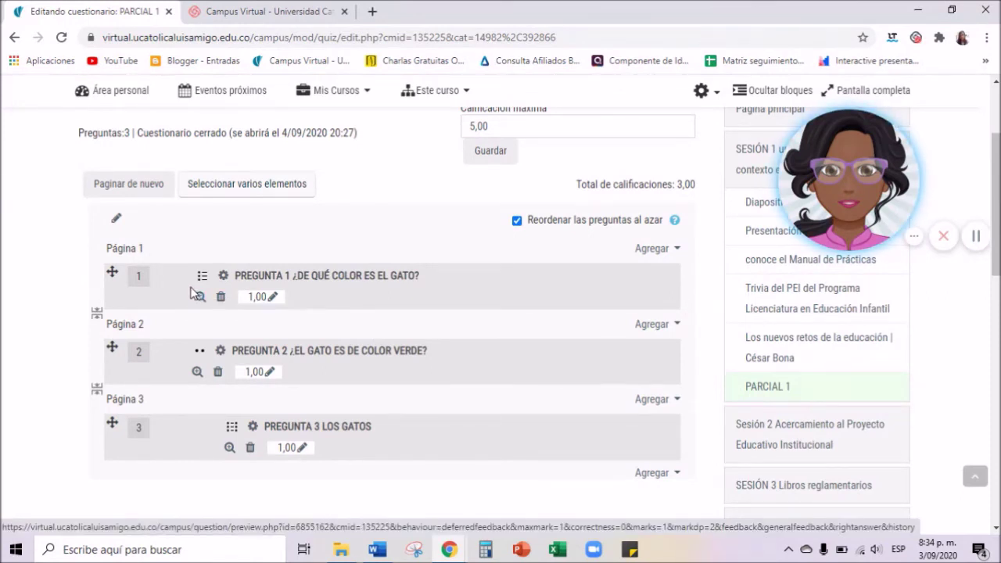
{"action": "left_click", "coordinate": [200, 298]}
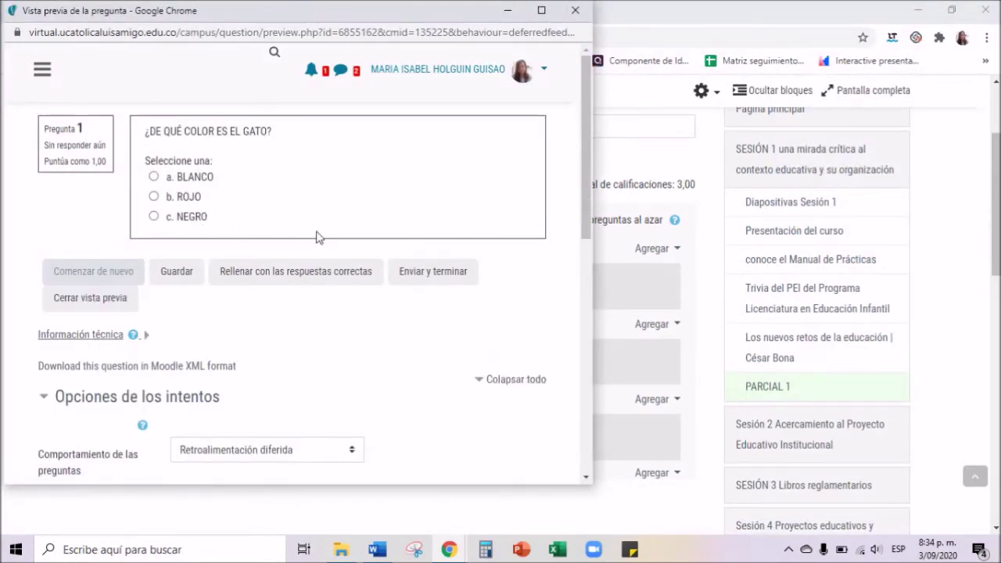
{"action": "left_click", "coordinate": [197, 179]}
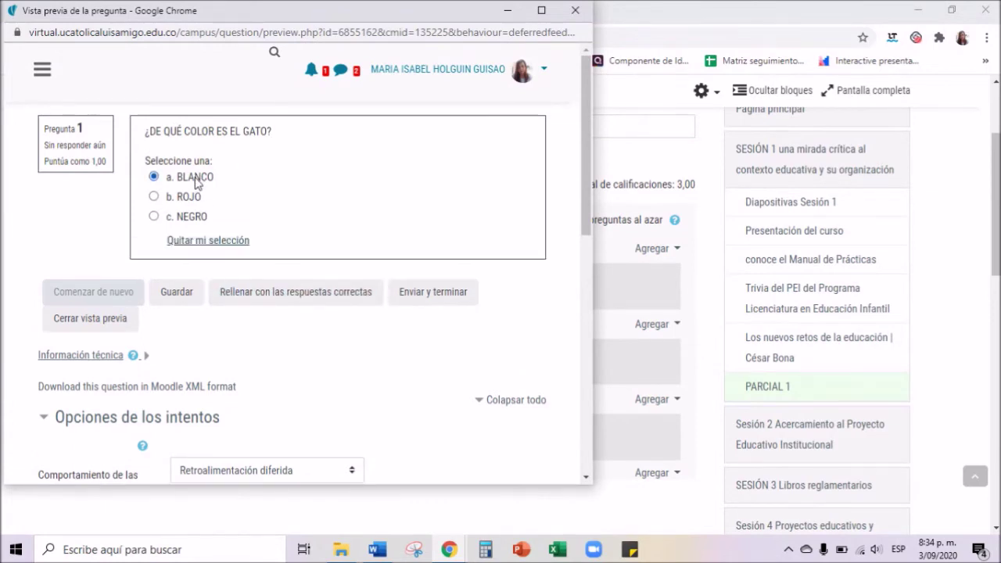
{"action": "left_click", "coordinate": [582, 17]}
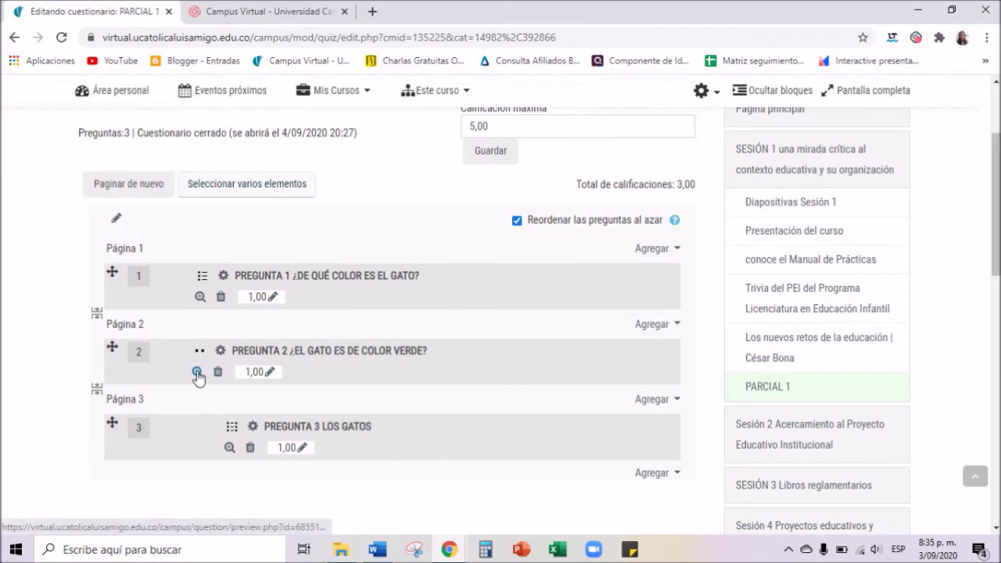
{"action": "left_click", "coordinate": [198, 372]}
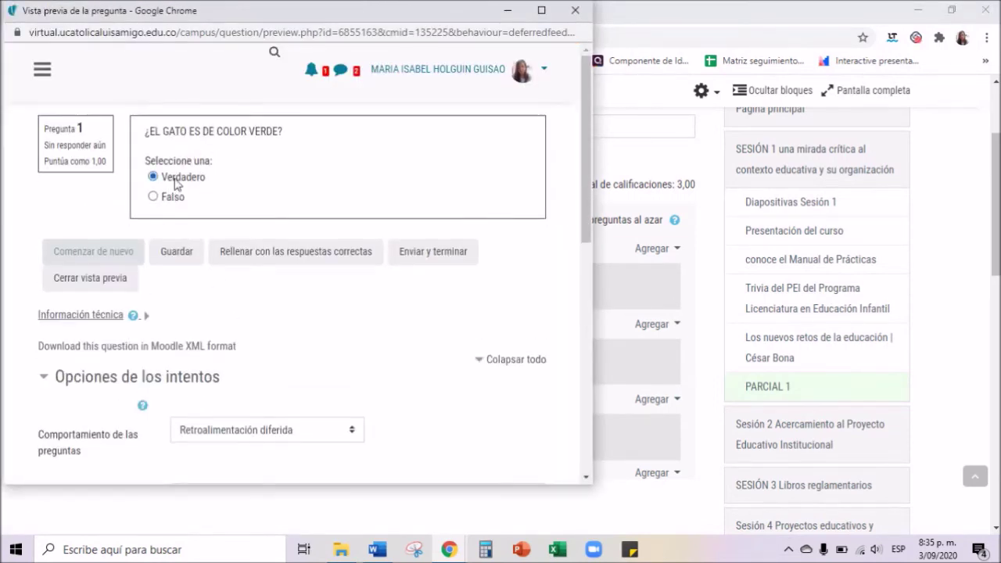
{"action": "left_click", "coordinate": [575, 11]}
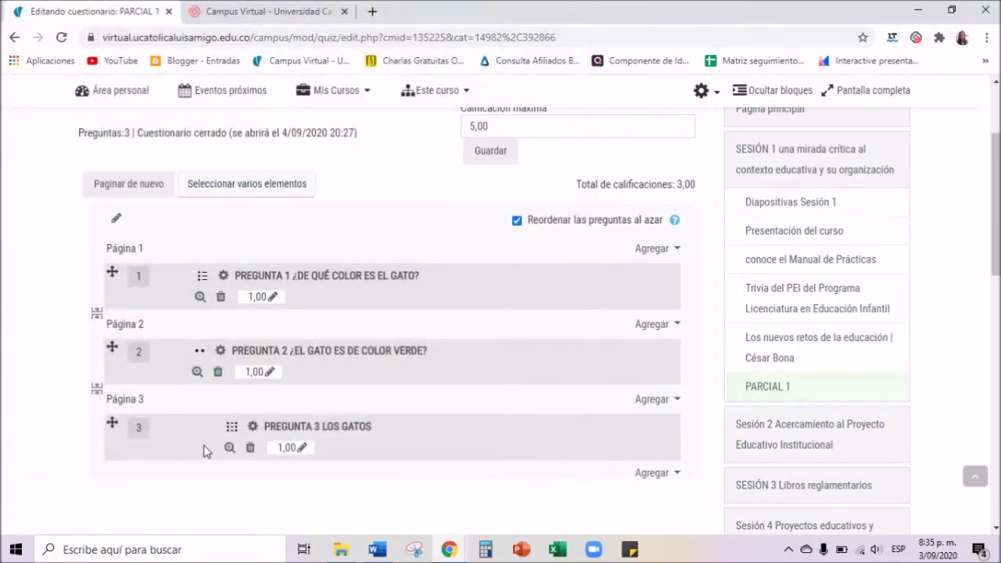
Preview PREGUNTA 3, trying CAFE for COLOR, BLANCO for NARIZ and NEGRO for OJOS, and close the preview.
{"action": "left_click", "coordinate": [229, 449]}
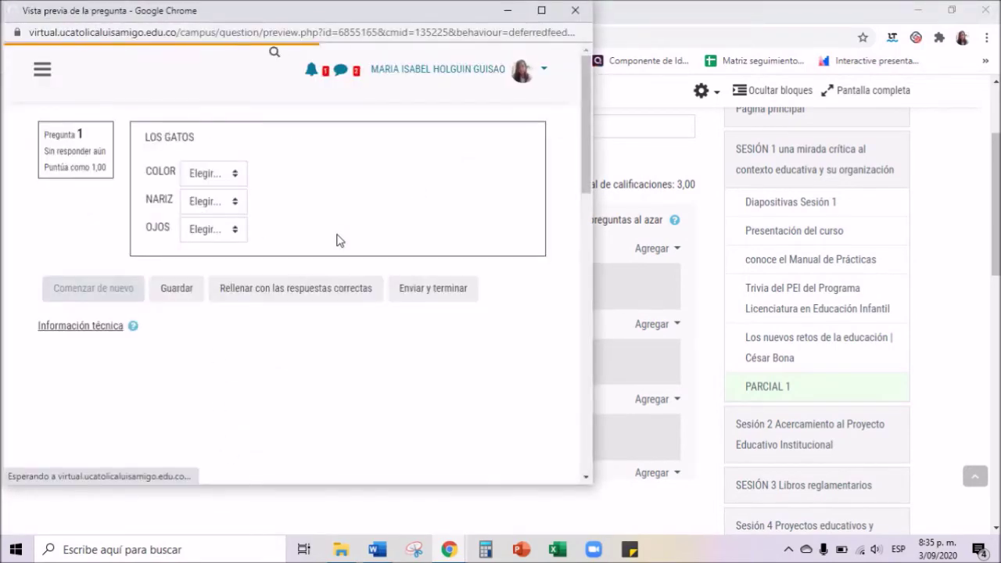
{"action": "left_click", "coordinate": [217, 168]}
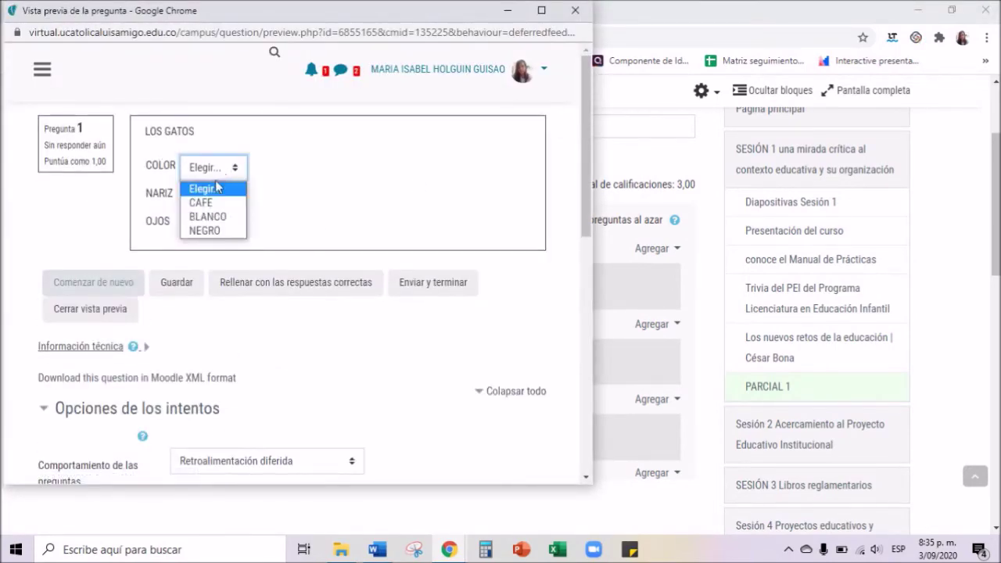
{"action": "left_click", "coordinate": [203, 203]}
{"action": "left_click", "coordinate": [232, 195]}
{"action": "left_click", "coordinate": [211, 242]}
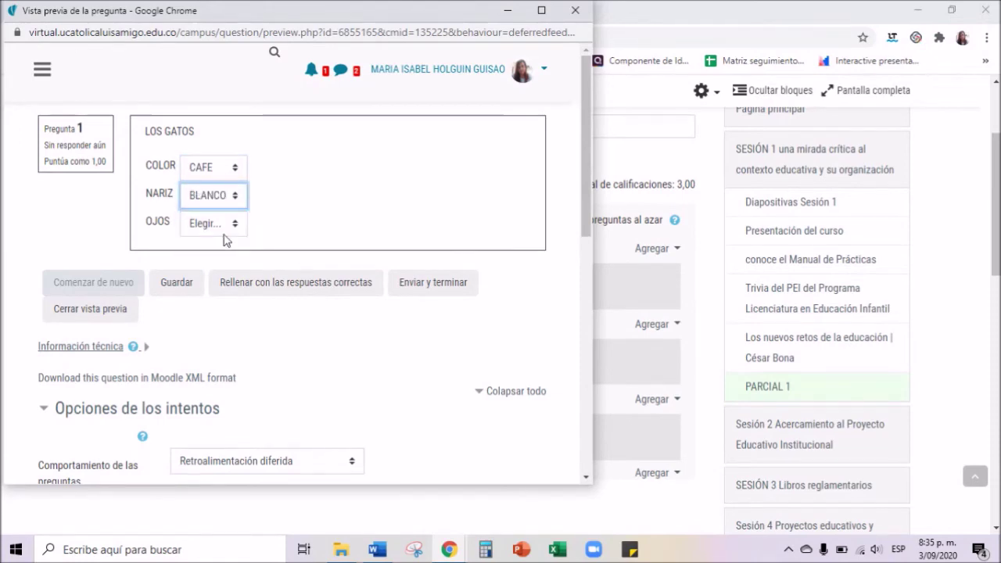
{"action": "left_click", "coordinate": [231, 225]}
{"action": "left_click", "coordinate": [210, 287]}
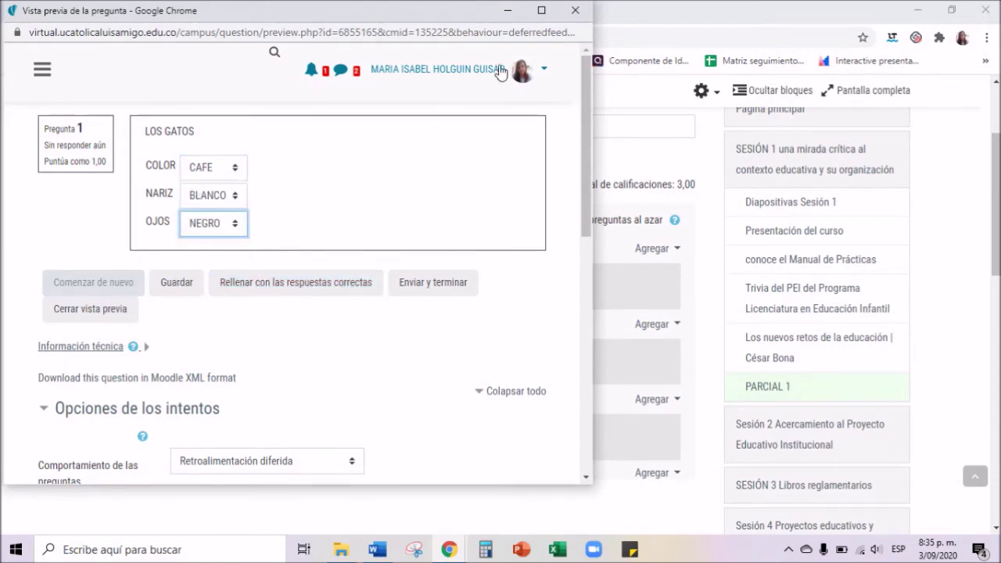
{"action": "left_click", "coordinate": [575, 11]}
{"action": "scroll", "coordinate": [599, 383], "scroll_direction": "down", "scroll_amount": 4}
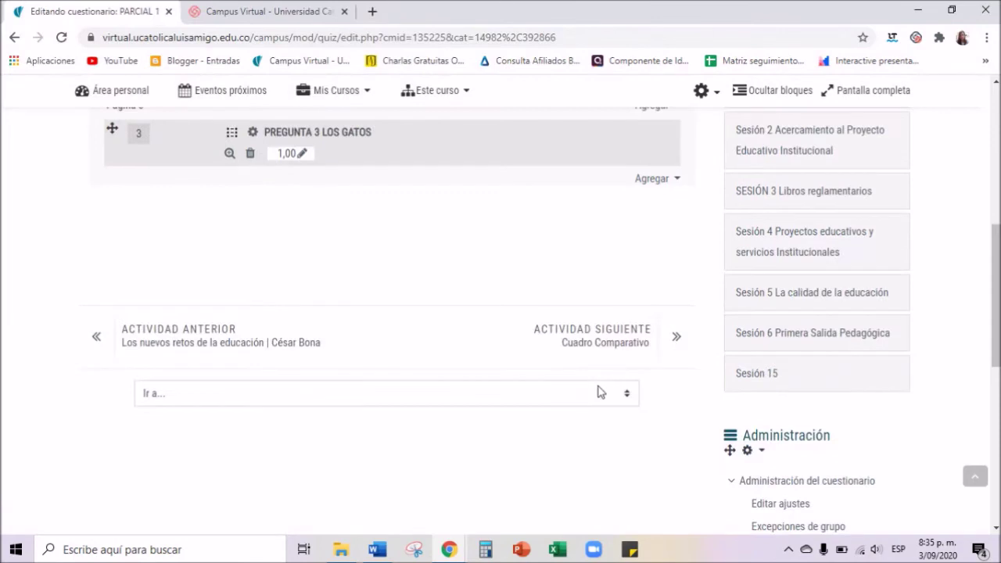
{"action": "scroll", "coordinate": [606, 385], "scroll_direction": "up", "scroll_amount": 2}
{"action": "scroll", "coordinate": [605, 383], "scroll_direction": "up", "scroll_amount": 1}
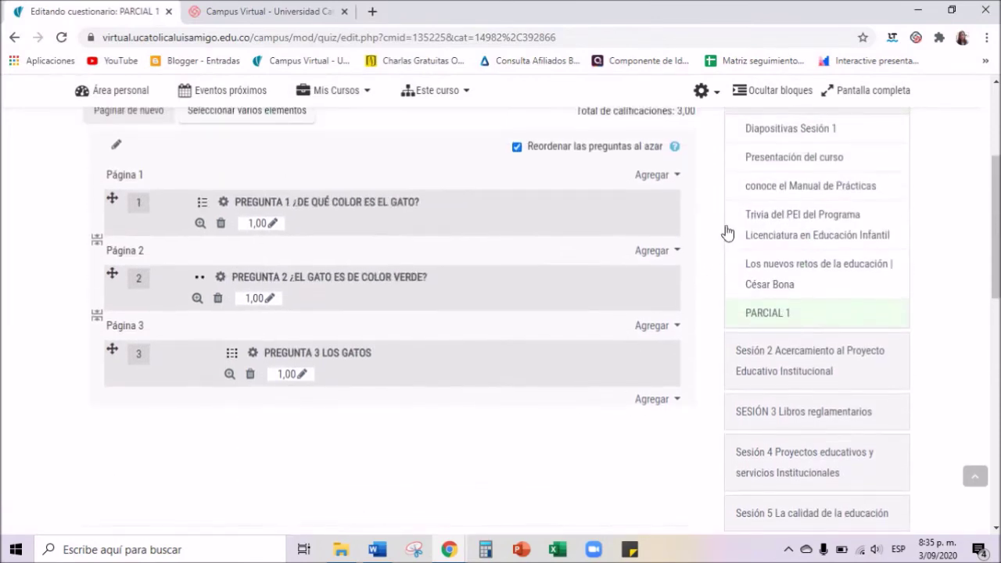
Add a new question of type Arrastrar y soltar sobre texto at the end of the quiz.
{"action": "left_click", "coordinate": [652, 403]}
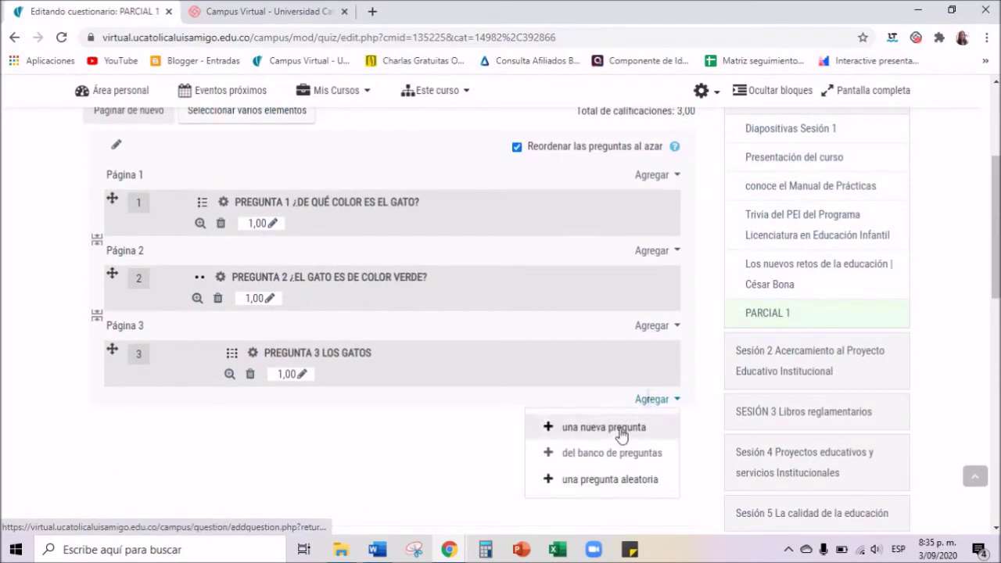
{"action": "left_click", "coordinate": [626, 428]}
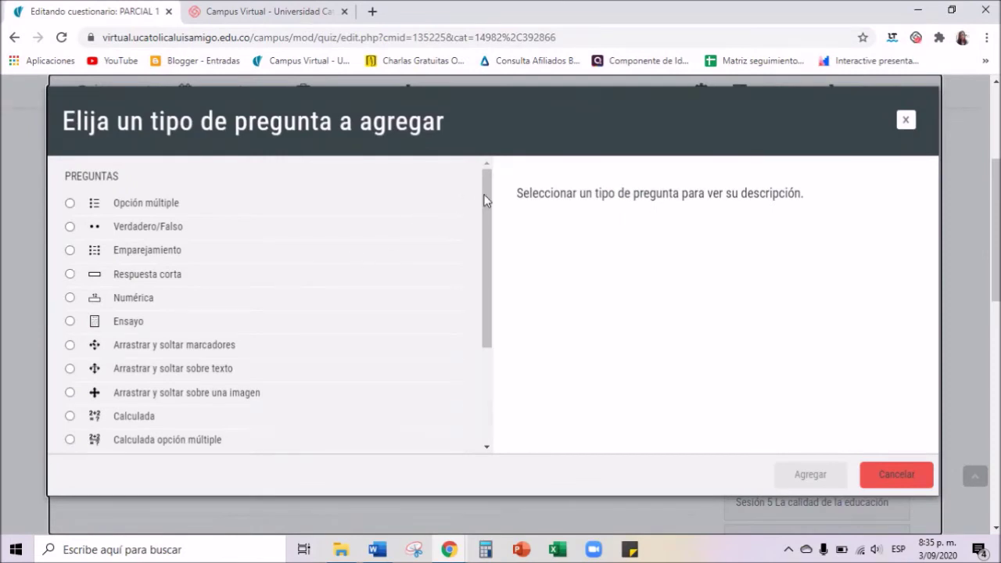
{"action": "scroll", "coordinate": [489, 199], "scroll_direction": "down", "scroll_amount": 1}
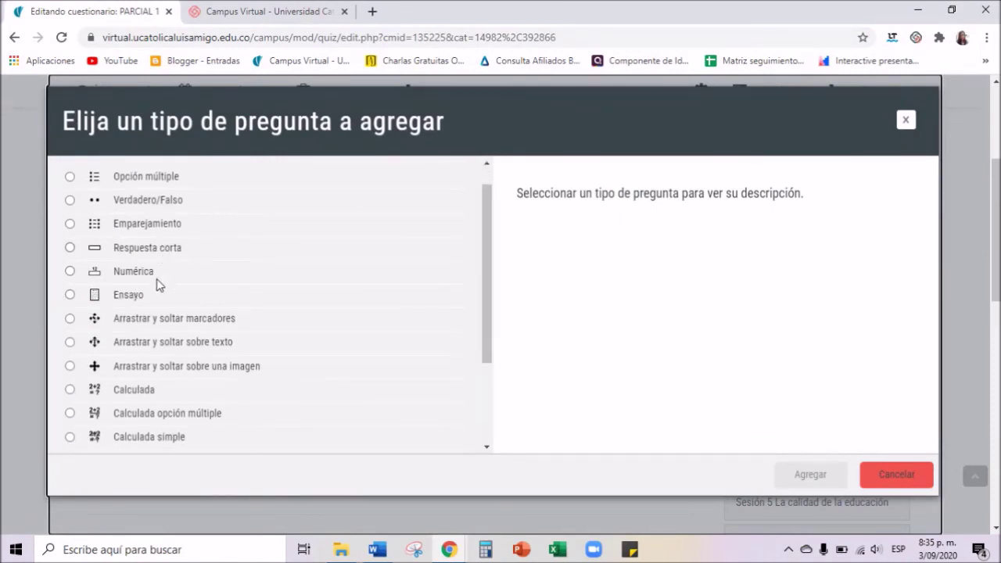
{"action": "left_click", "coordinate": [175, 344]}
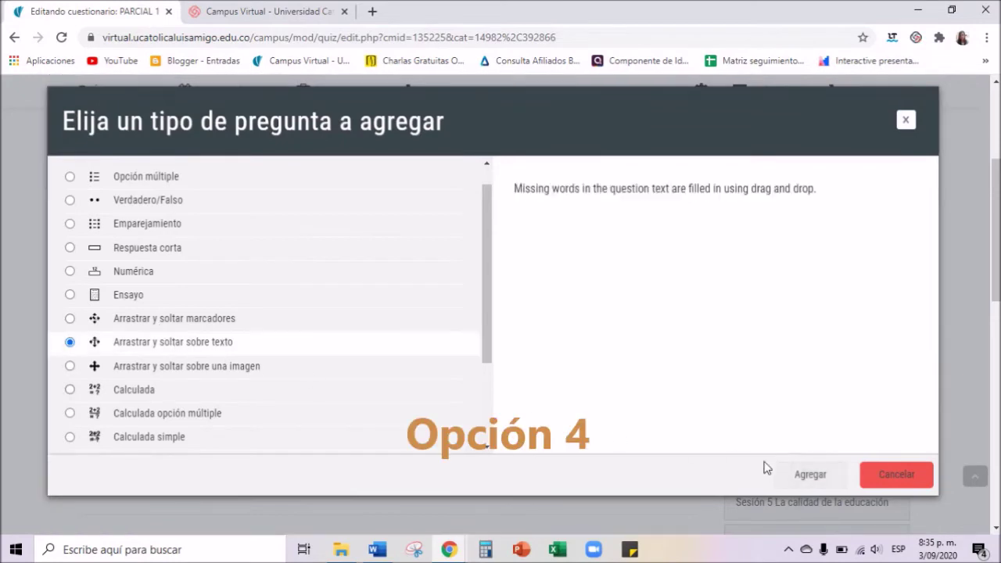
{"action": "left_click", "coordinate": [810, 474]}
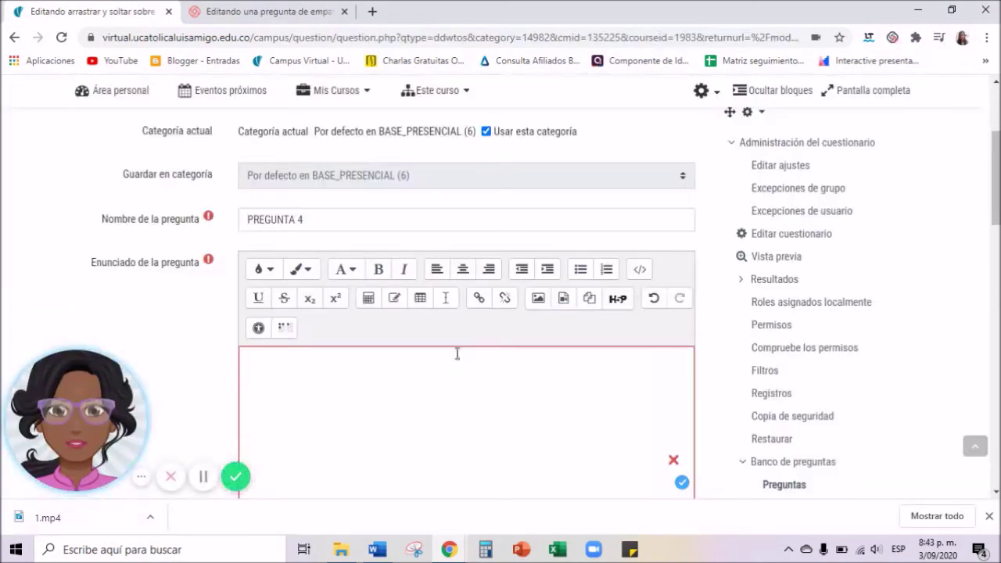
Enter the PREGUNTA 4 text starting "A los gatos les [[3]] las alturas", with gap markers [[1]] before "estanterías por las que" and [[2]] before "desde otra perspectiva".
{"action": "left_click", "coordinate": [382, 371]}
{"action": "scroll", "coordinate": [377, 367], "scroll_direction": "down", "scroll_amount": 1}
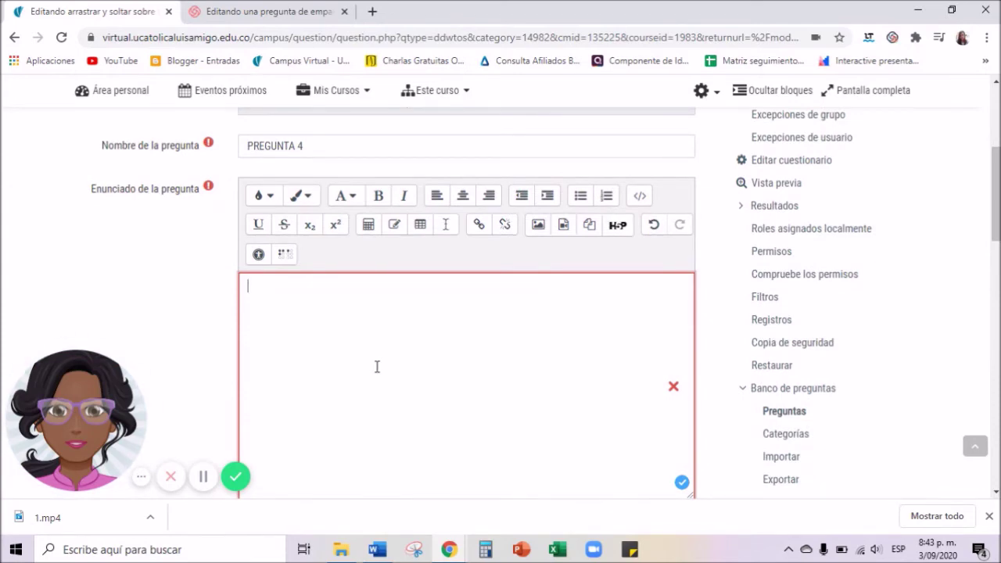
{"action": "scroll", "coordinate": [377, 367], "scroll_direction": "up", "scroll_amount": 1}
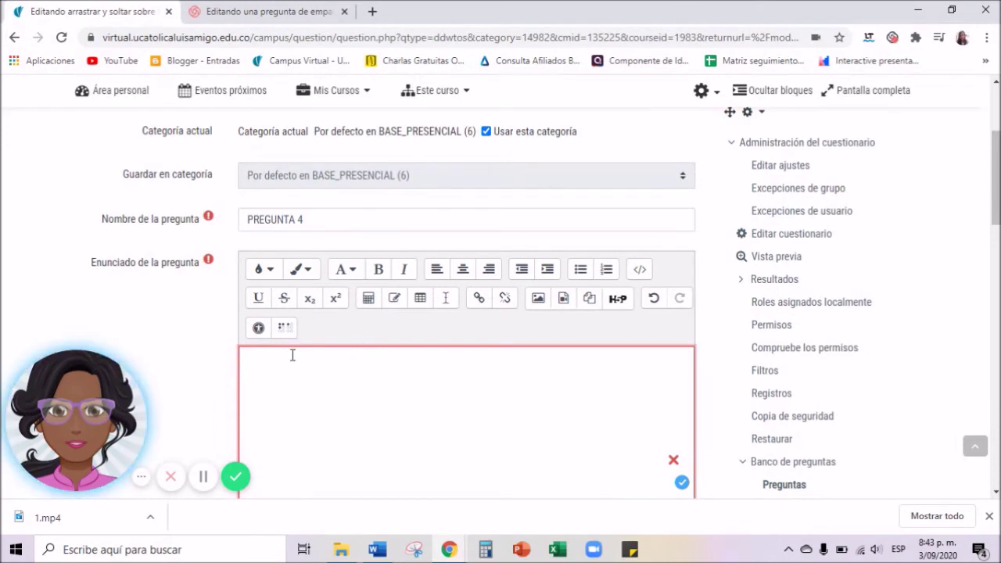
{"action": "scroll", "coordinate": [305, 377], "scroll_direction": "down", "scroll_amount": 1}
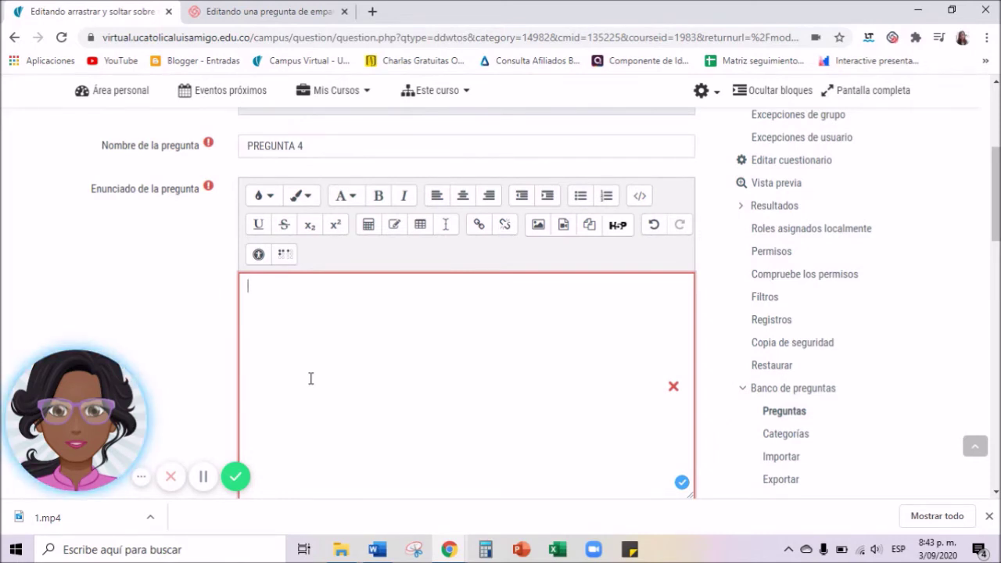
{"action": "type", "text": "A los gatos les [[3]] las alturas, así que prepárate para encontrarlo encima de mesas o estanterías. Con un poco de imaginación y un toque de bricolaje puedes crear una [[1]] estanterías por las que trepará y verá el [[2]] desde otra perspectiva."}
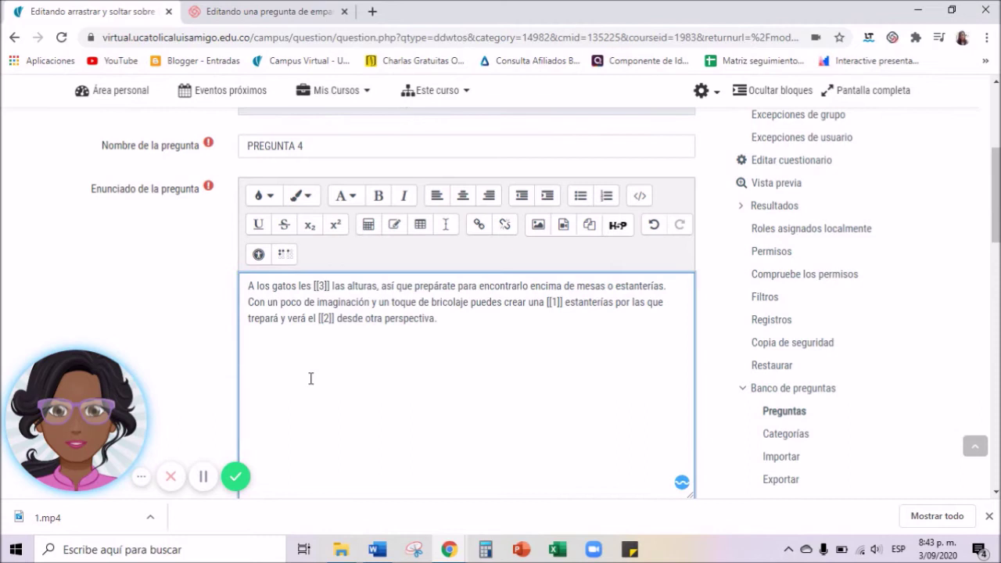
{"action": "scroll", "coordinate": [450, 342], "scroll_direction": "down", "scroll_amount": 1}
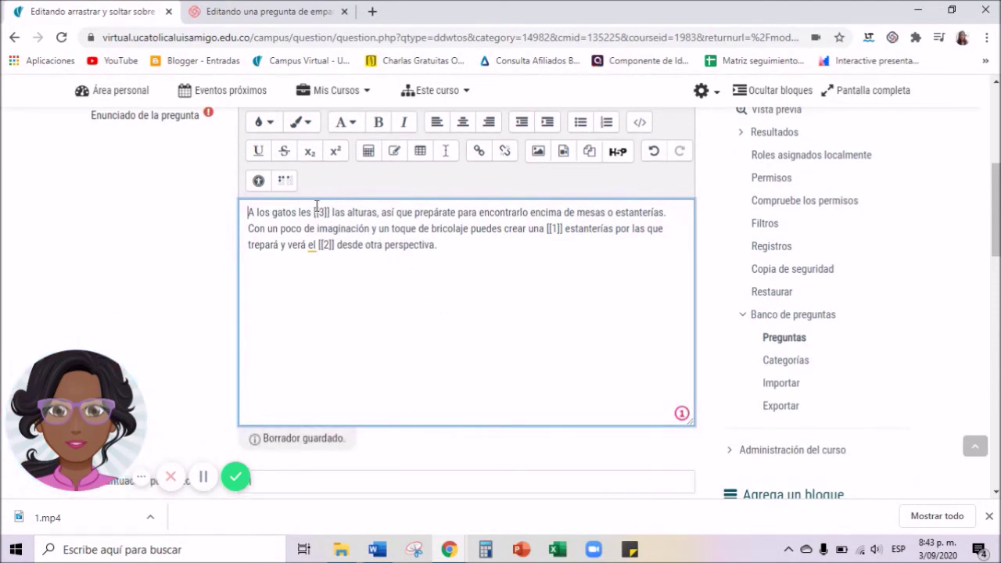
{"action": "left_click", "coordinate": [135, 483]}
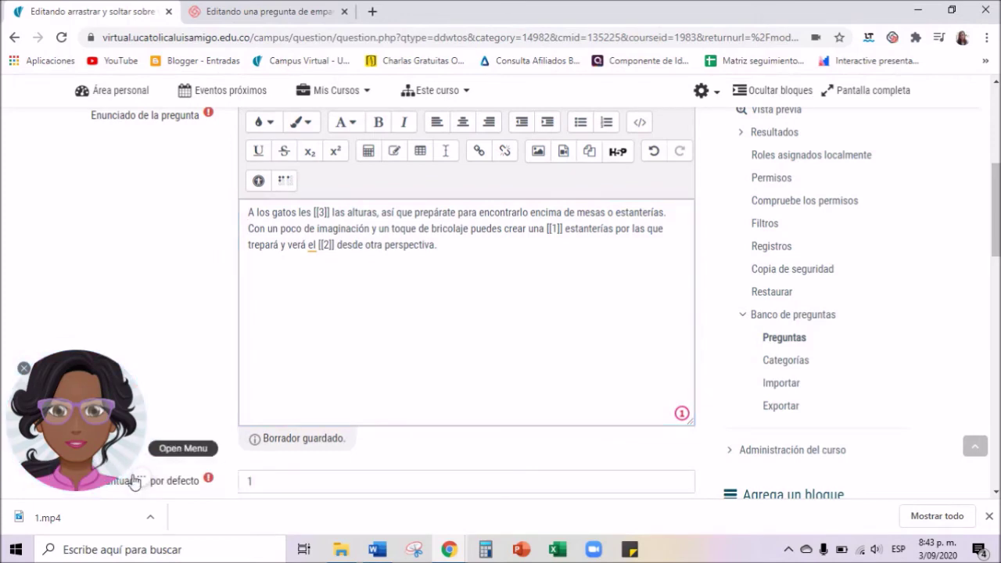
{"action": "scroll", "coordinate": [511, 365], "scroll_direction": "up", "scroll_amount": 5}
{"action": "scroll", "coordinate": [511, 364], "scroll_direction": "down", "scroll_amount": 2}
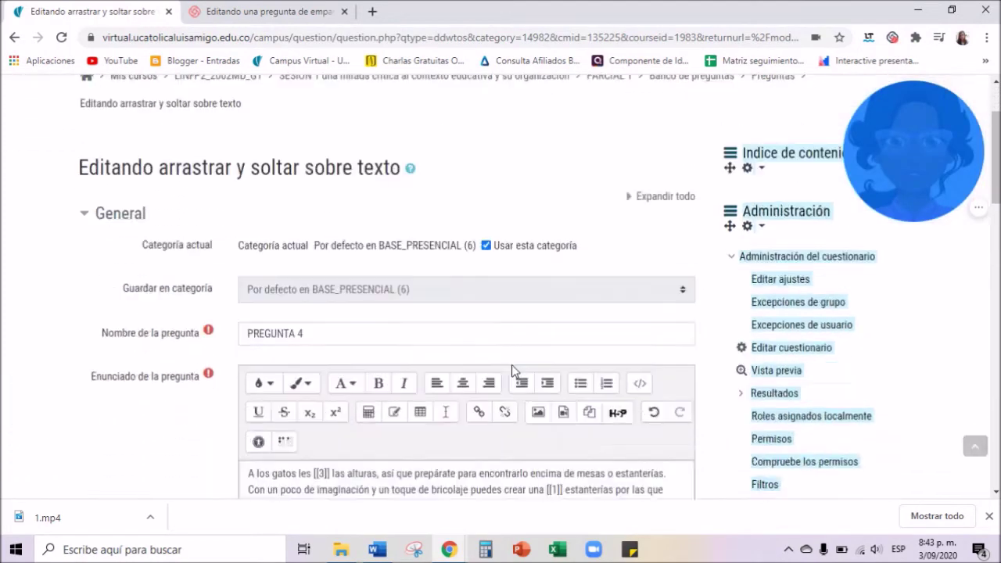
Compare the gap markers [[1]], [[2]] and [[3]] in the question text with the answer options divertidas, mundo and encanta.
{"action": "scroll", "coordinate": [511, 364], "scroll_direction": "down", "scroll_amount": 2}
{"action": "left_click", "coordinate": [341, 342]}
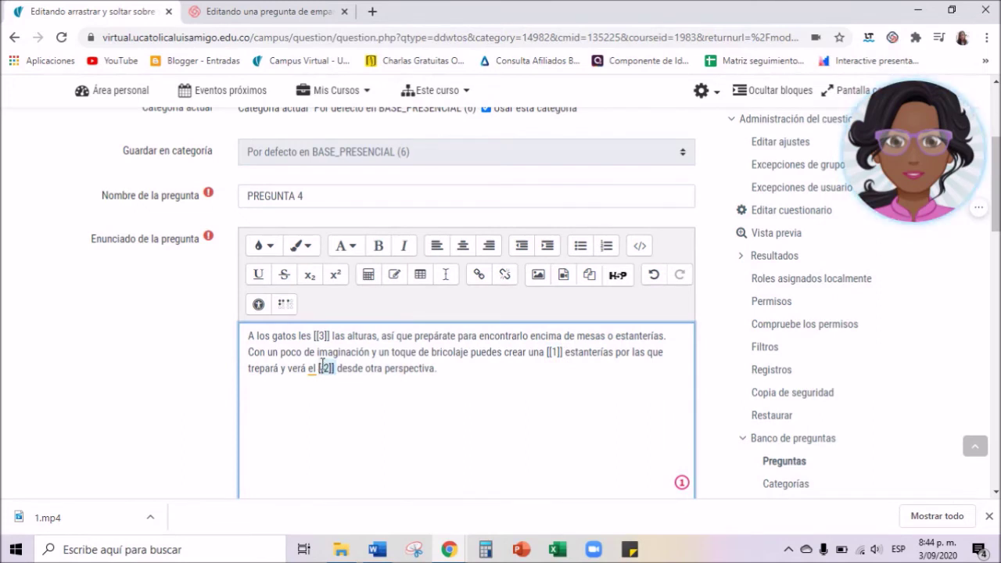
{"action": "scroll", "coordinate": [445, 362], "scroll_direction": "down", "scroll_amount": 7}
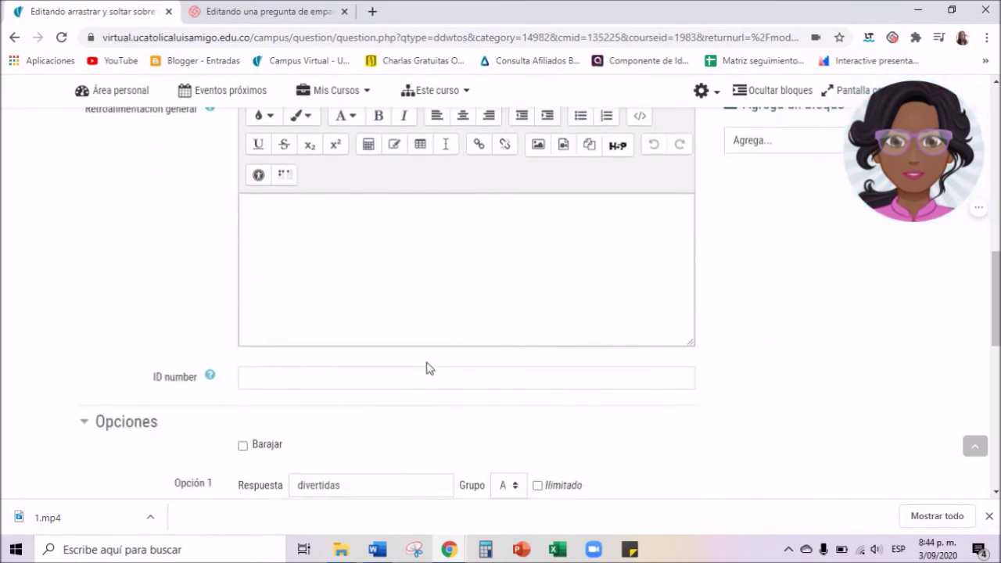
{"action": "scroll", "coordinate": [429, 368], "scroll_direction": "up", "scroll_amount": 1}
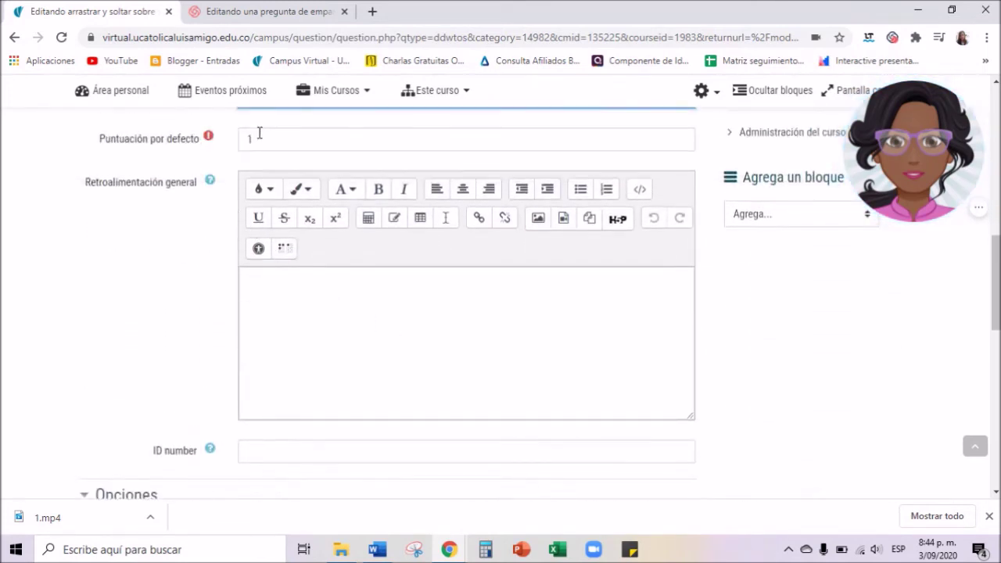
{"action": "left_click", "coordinate": [266, 139]}
{"action": "scroll", "coordinate": [438, 360], "scroll_direction": "down", "scroll_amount": 3}
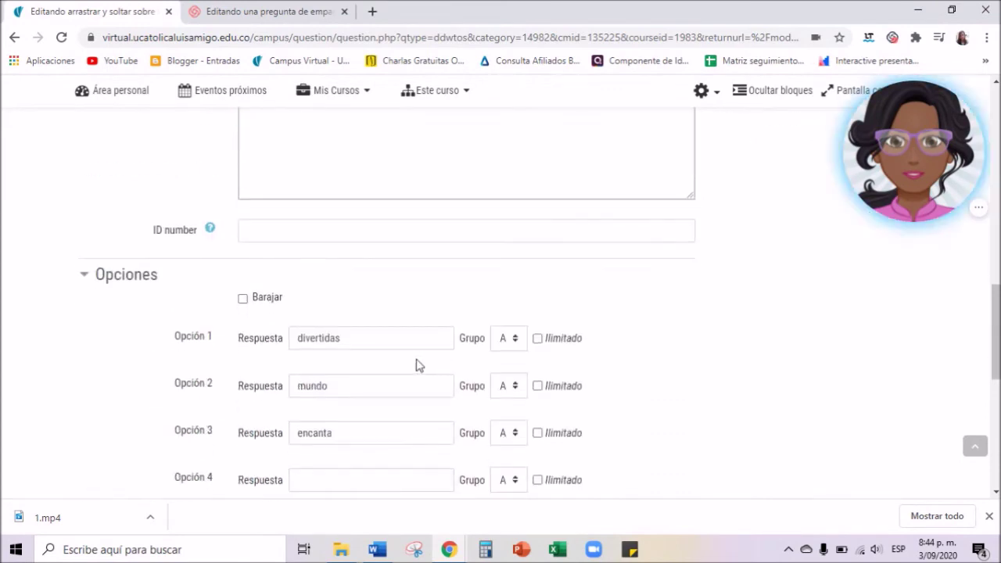
{"action": "left_click", "coordinate": [353, 337]}
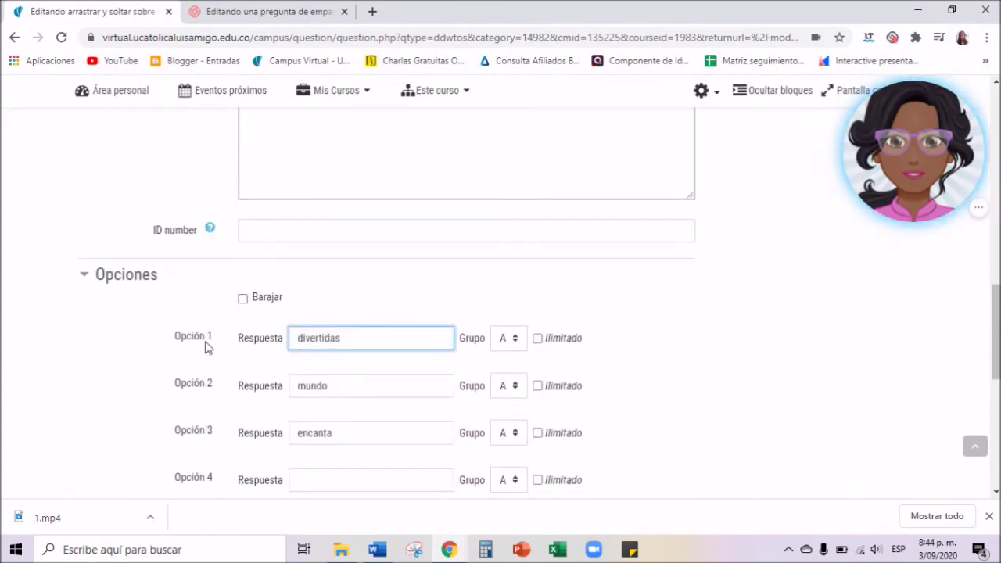
{"action": "scroll", "coordinate": [347, 351], "scroll_direction": "up", "scroll_amount": 7}
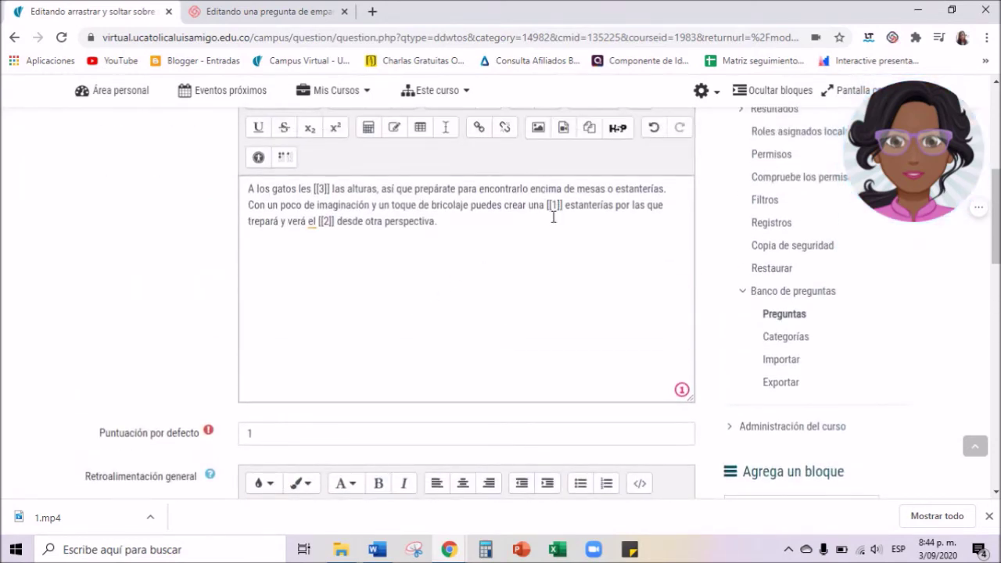
{"action": "scroll", "coordinate": [492, 319], "scroll_direction": "down", "scroll_amount": 7}
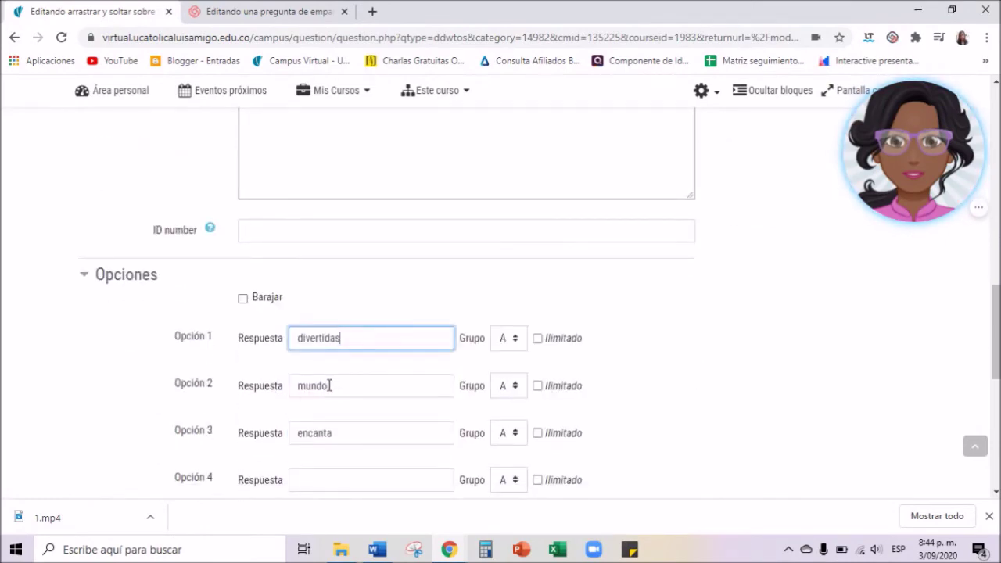
{"action": "scroll", "coordinate": [332, 386], "scroll_direction": "up", "scroll_amount": 12}
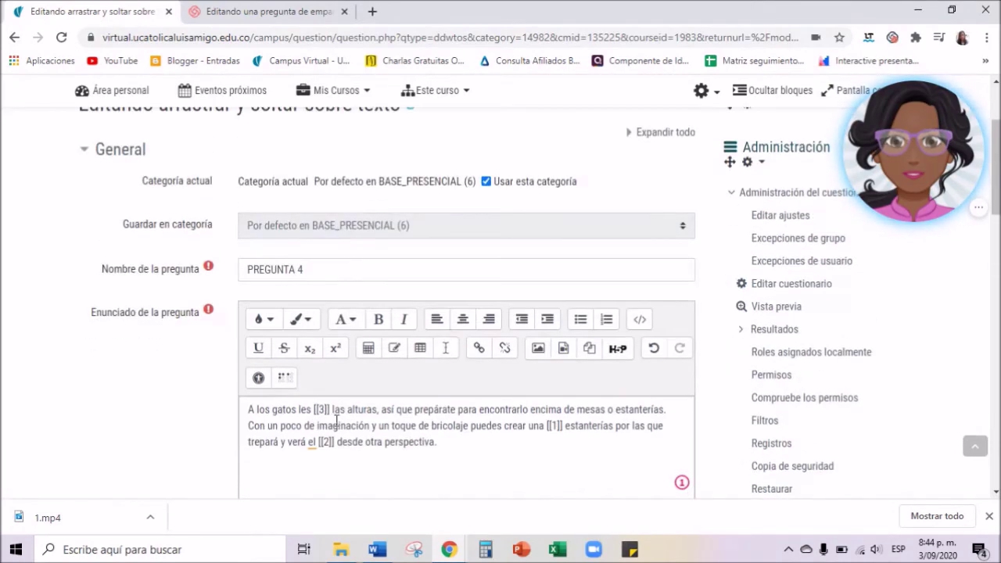
{"action": "scroll", "coordinate": [335, 442], "scroll_direction": "down", "scroll_amount": 1}
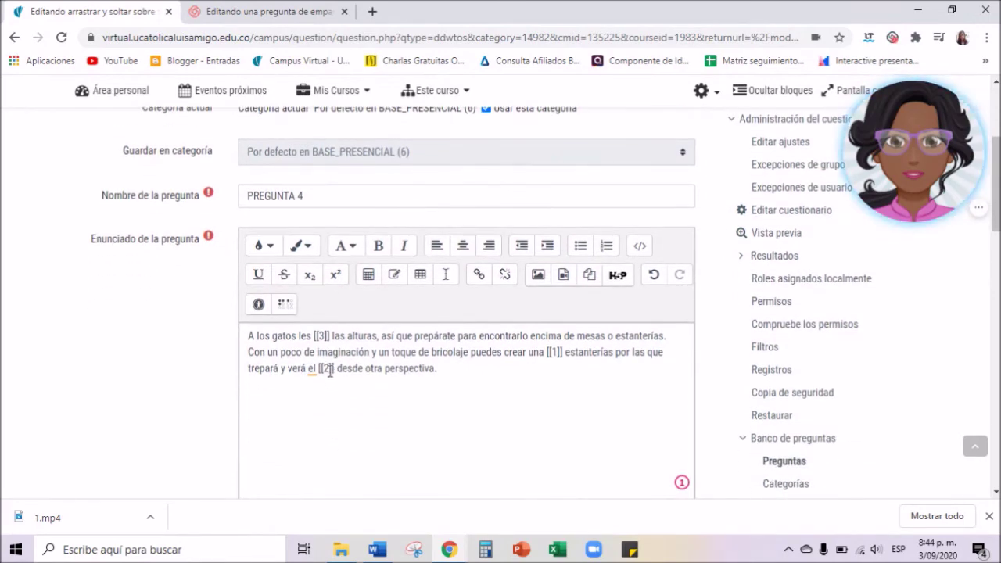
{"action": "scroll", "coordinate": [344, 389], "scroll_direction": "down", "scroll_amount": 10}
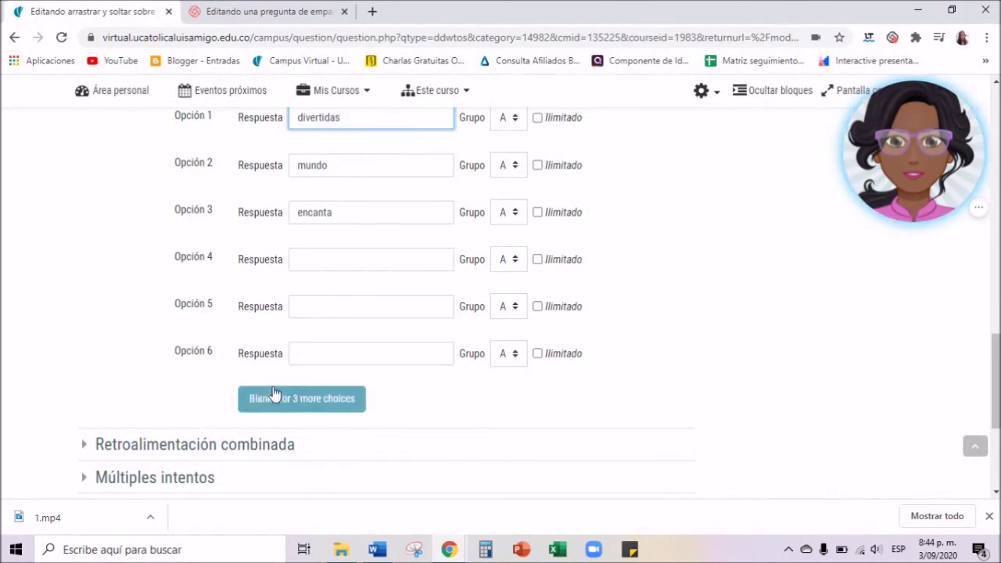
Save the drag-and-drop question PREGUNTA 4 and return to the quiz.
{"action": "left_click", "coordinate": [287, 409]}
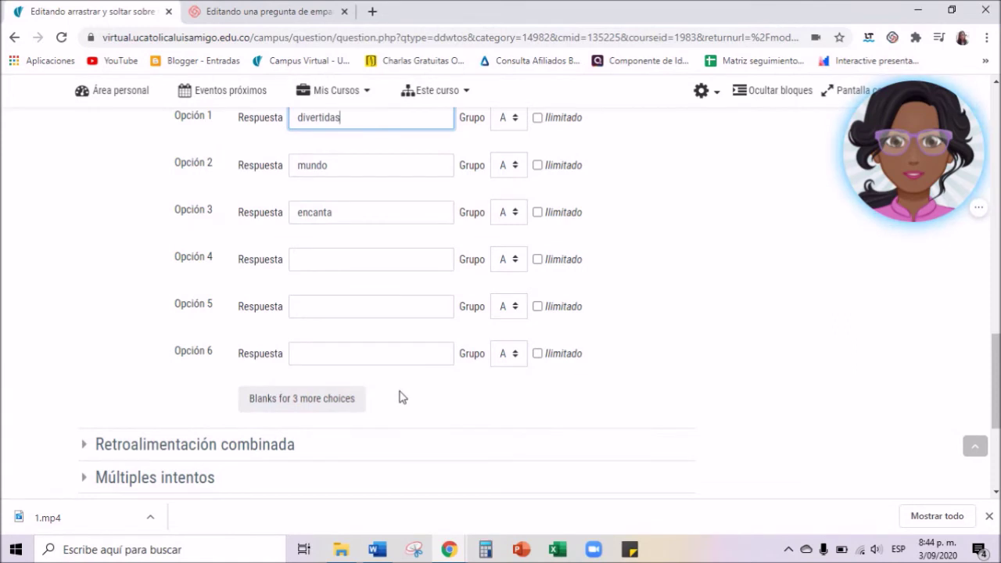
{"action": "scroll", "coordinate": [399, 398], "scroll_direction": "down", "scroll_amount": 3}
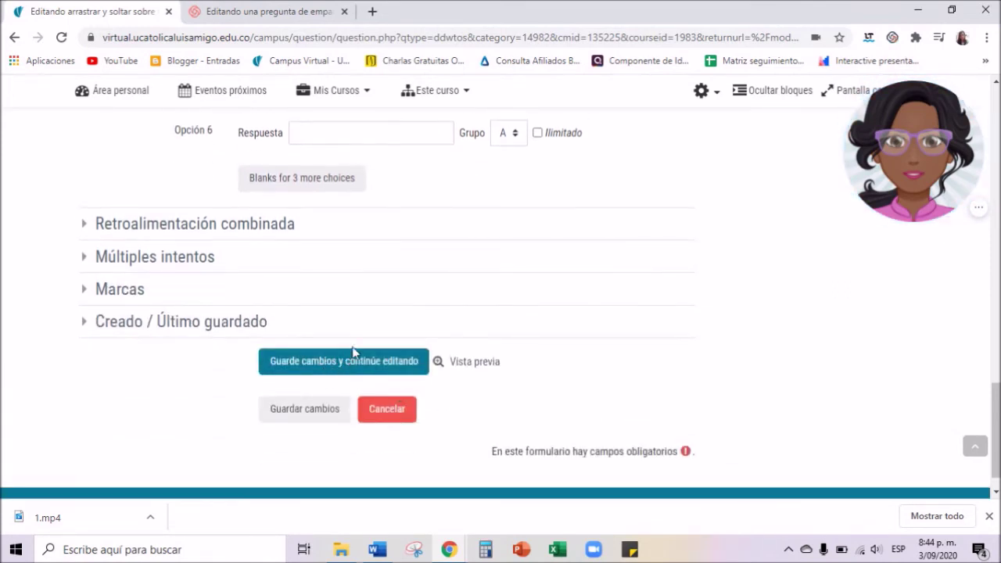
{"action": "left_click", "coordinate": [315, 413]}
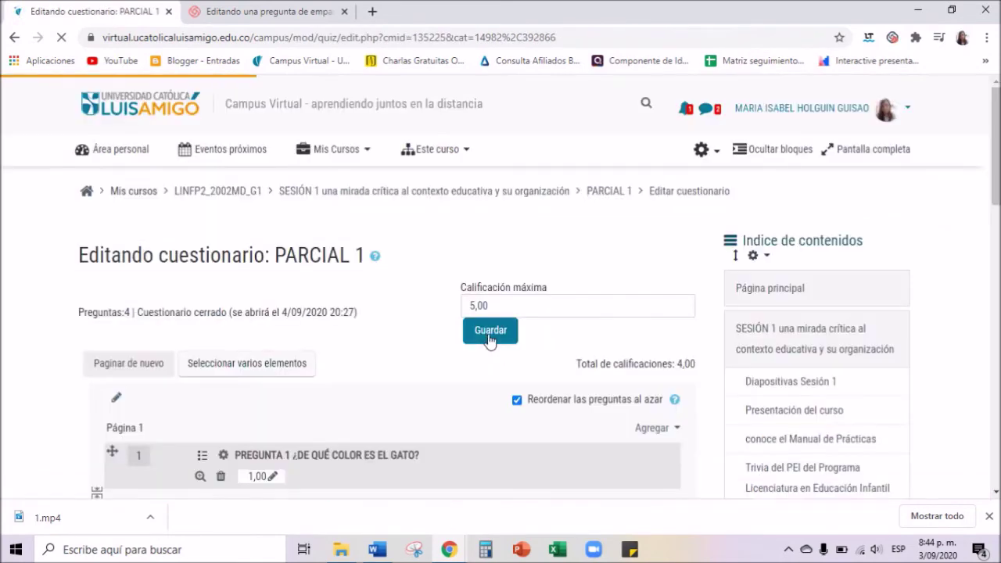
Preview PREGUNTA 4, trying divertidas, mundo and encanta in the first, second and third gaps, and close the preview.
{"action": "scroll", "coordinate": [282, 368], "scroll_direction": "down", "scroll_amount": 1}
{"action": "scroll", "coordinate": [298, 367], "scroll_direction": "down", "scroll_amount": 4}
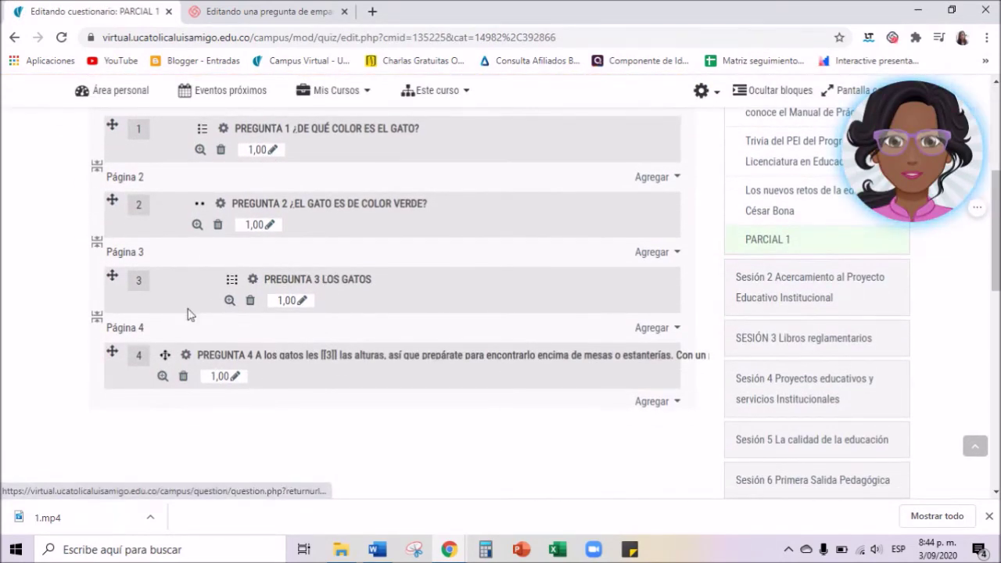
{"action": "left_click", "coordinate": [162, 377]}
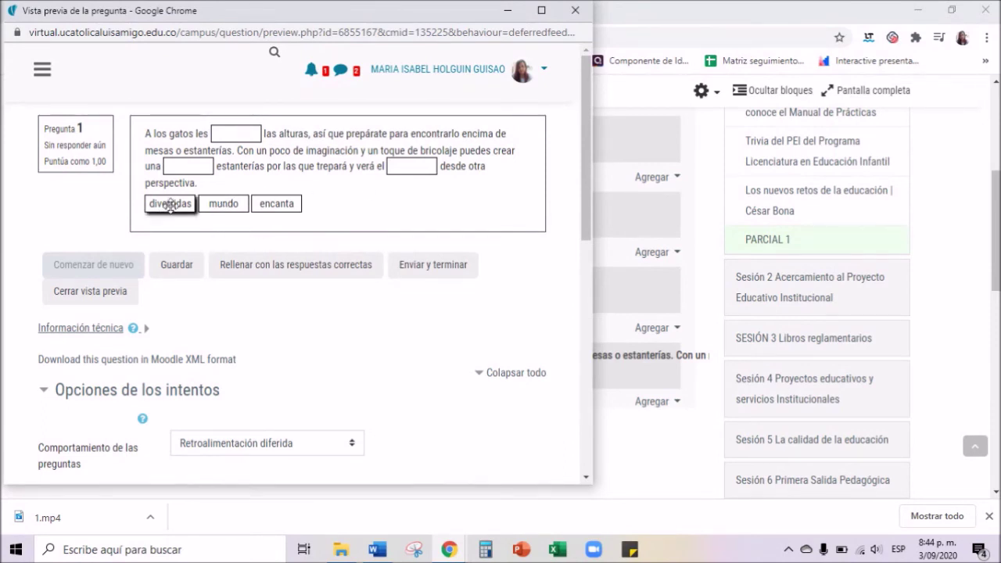
{"action": "left_click_drag", "start_coordinate": [171, 205], "coordinate": [241, 133]}
{"action": "left_click_drag", "start_coordinate": [224, 204], "coordinate": [196, 167]}
{"action": "left_click_drag", "start_coordinate": [282, 202], "coordinate": [412, 166]}
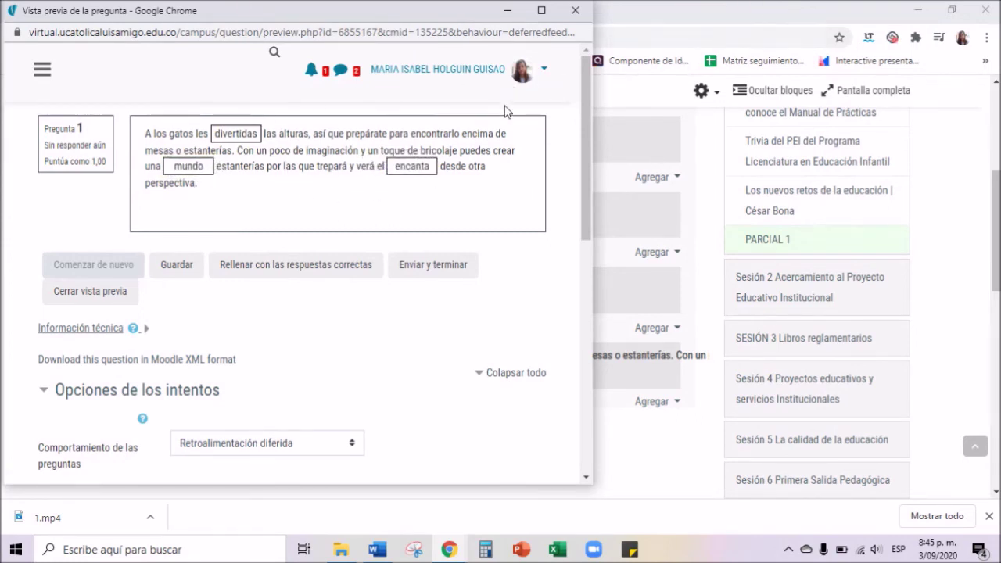
{"action": "left_click", "coordinate": [577, 11]}
Dismiss the browser's download bar and add a new Opción múltiple question after PREGUNTA 4.
{"action": "scroll", "coordinate": [519, 352], "scroll_direction": "down", "scroll_amount": 2}
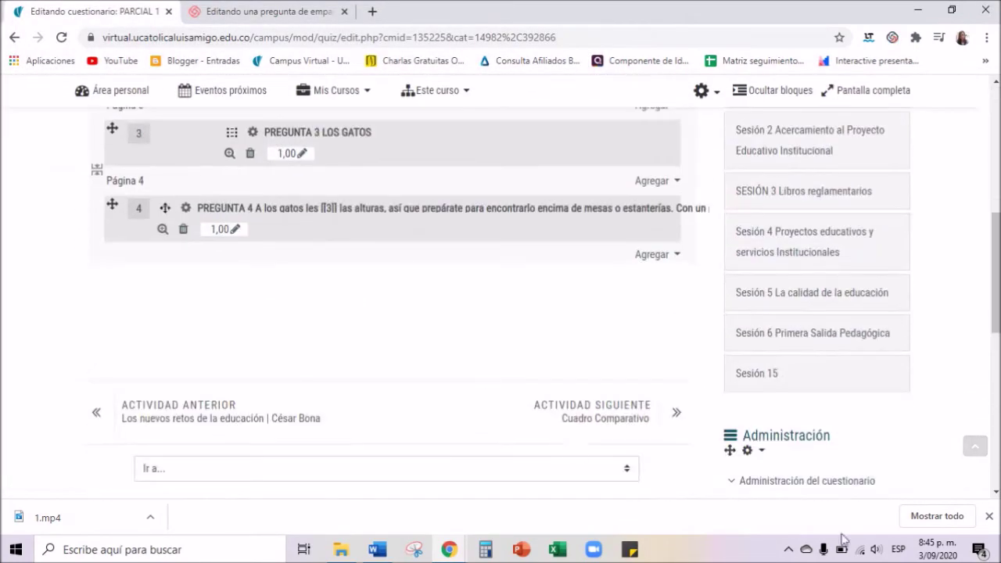
{"action": "left_click", "coordinate": [988, 520]}
{"action": "left_click", "coordinate": [649, 257]}
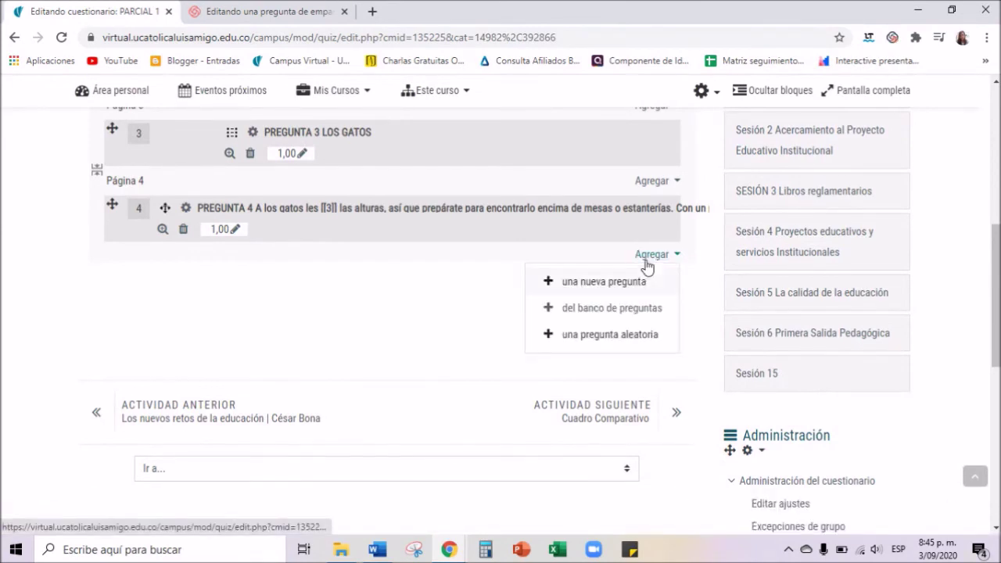
{"action": "left_click", "coordinate": [644, 285]}
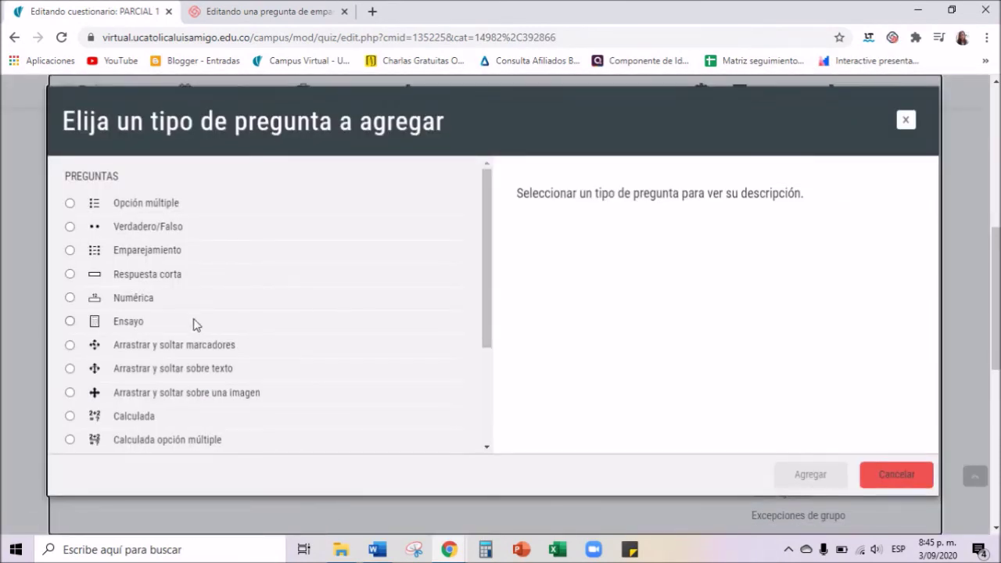
{"action": "left_click", "coordinate": [165, 207]}
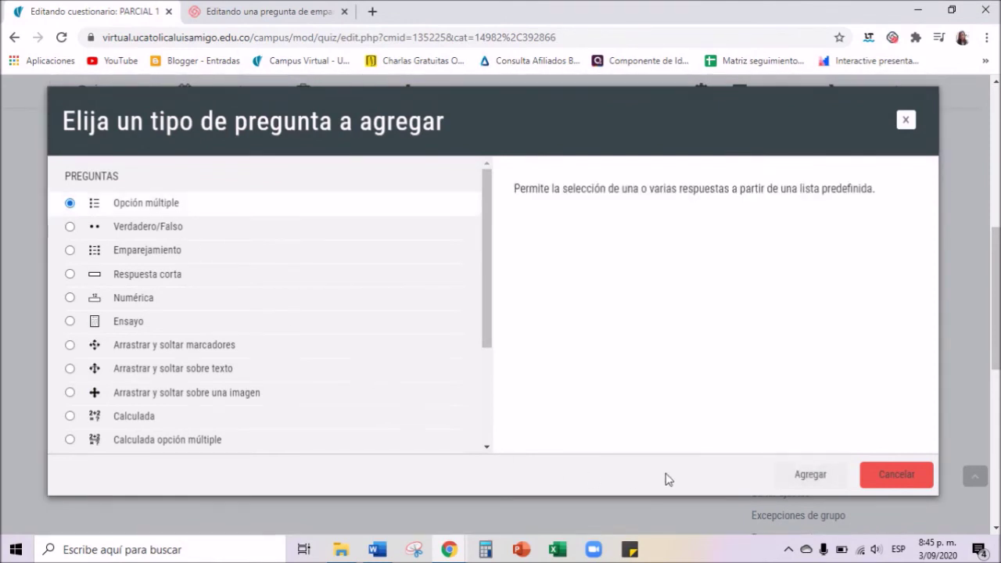
{"action": "left_click", "coordinate": [828, 479]}
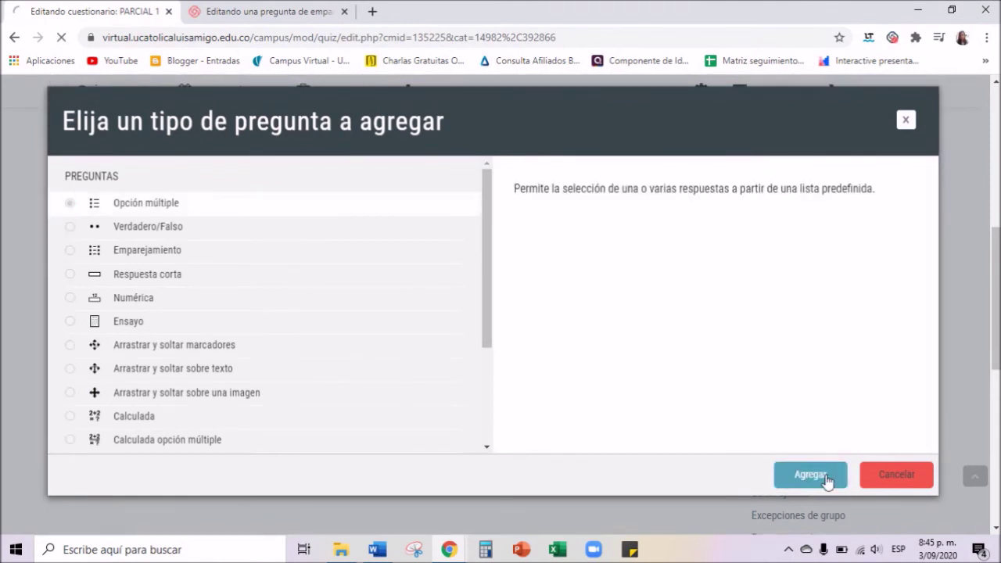
Name the new question PREGUNTA 5 and enter its question text as ¿DE QUÉ COLOR ES LA NARIZ DEL GATO?
{"action": "scroll", "coordinate": [392, 371], "scroll_direction": "down", "scroll_amount": 3}
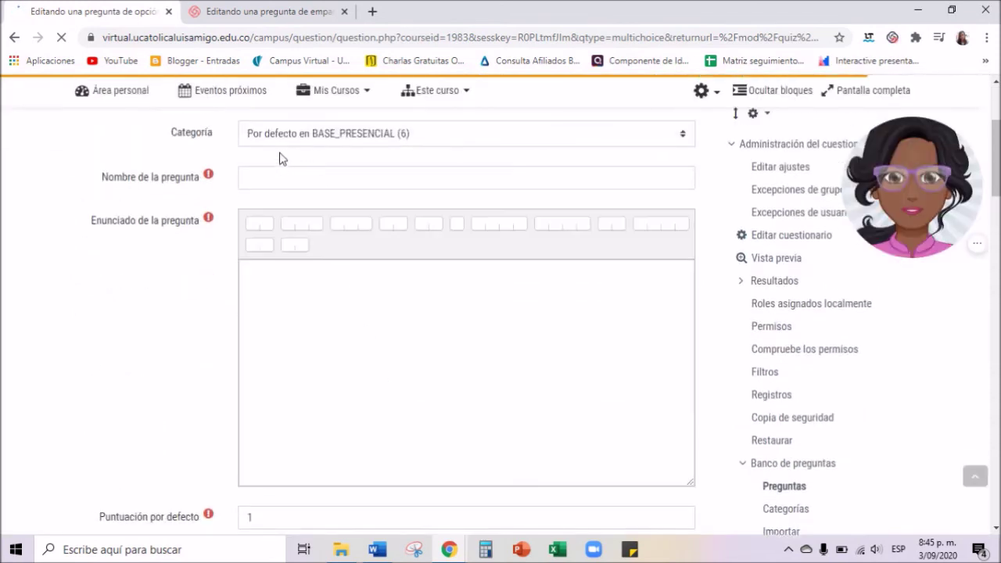
{"action": "left_click", "coordinate": [279, 179]}
{"action": "type", "text": "pregu"}
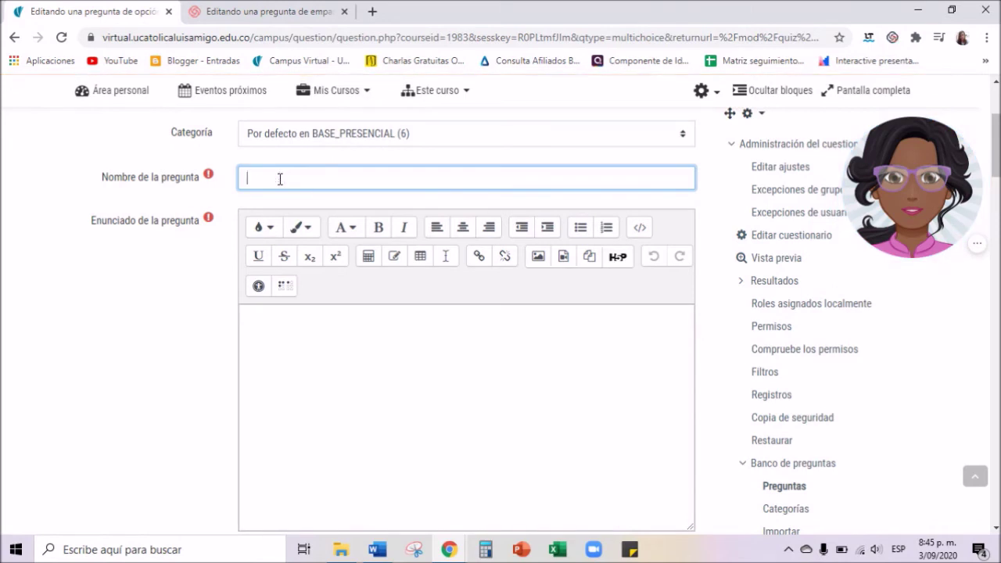
{"action": "type", "text": "NTA 5"}
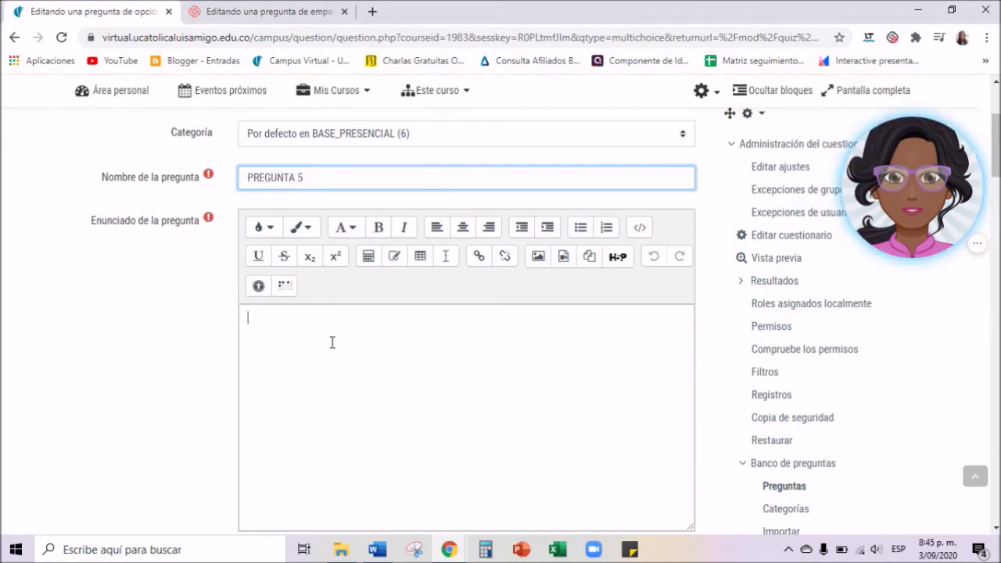
{"action": "left_click", "coordinate": [331, 343]}
{"action": "type", "text": "¿"}
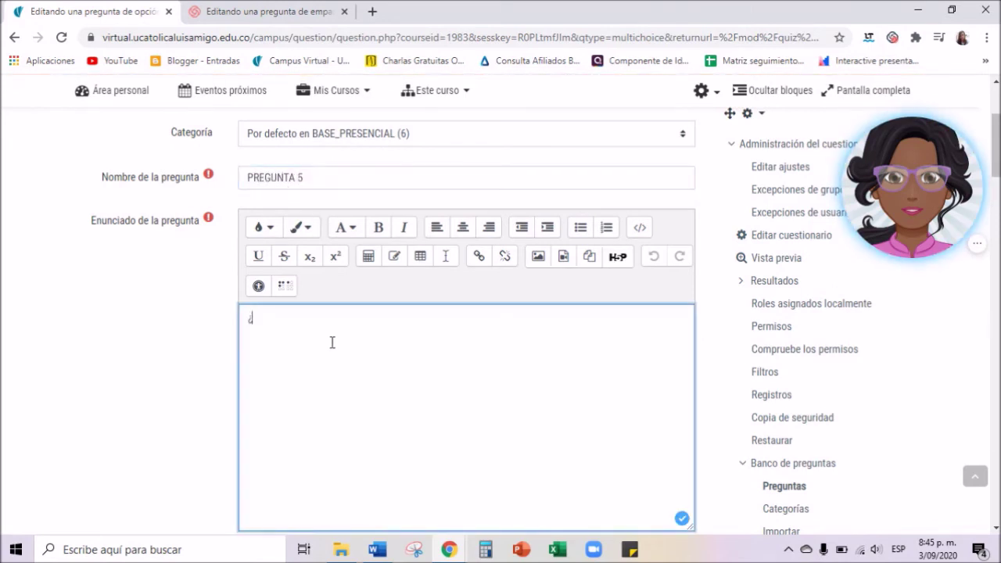
{"action": "type", "text": "DE QUÉ COLOR ES LA"}
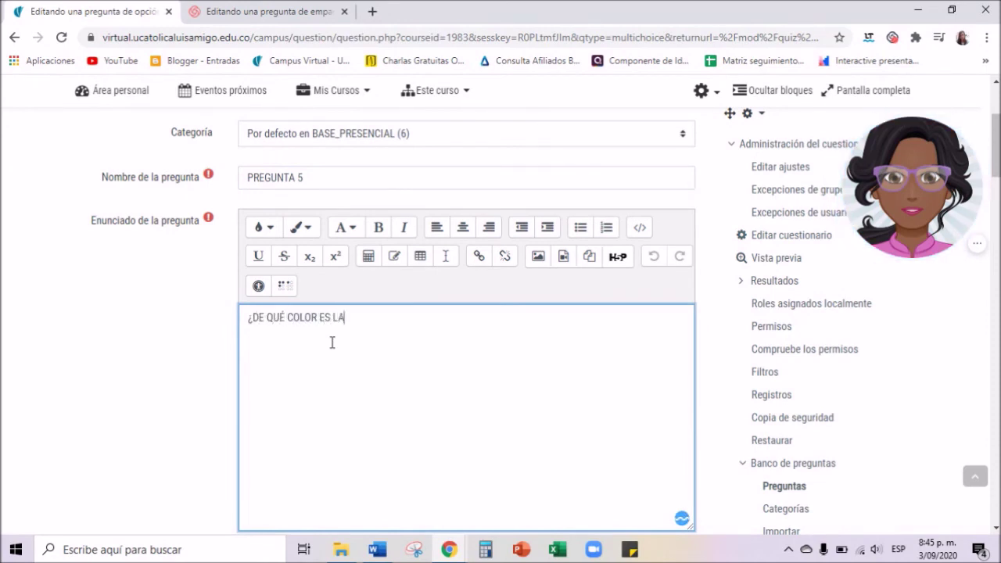
{"action": "type", "text": " NARIZ DEL GATO?"}
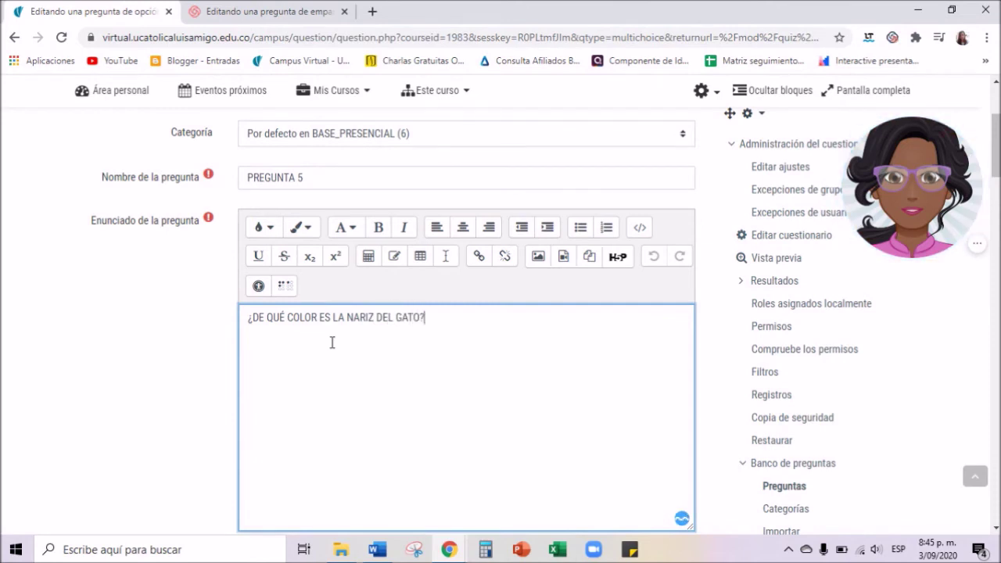
Set the first answer choice to VERDE with a grade of 100%.
{"action": "scroll", "coordinate": [332, 342], "scroll_direction": "down", "scroll_amount": 6}
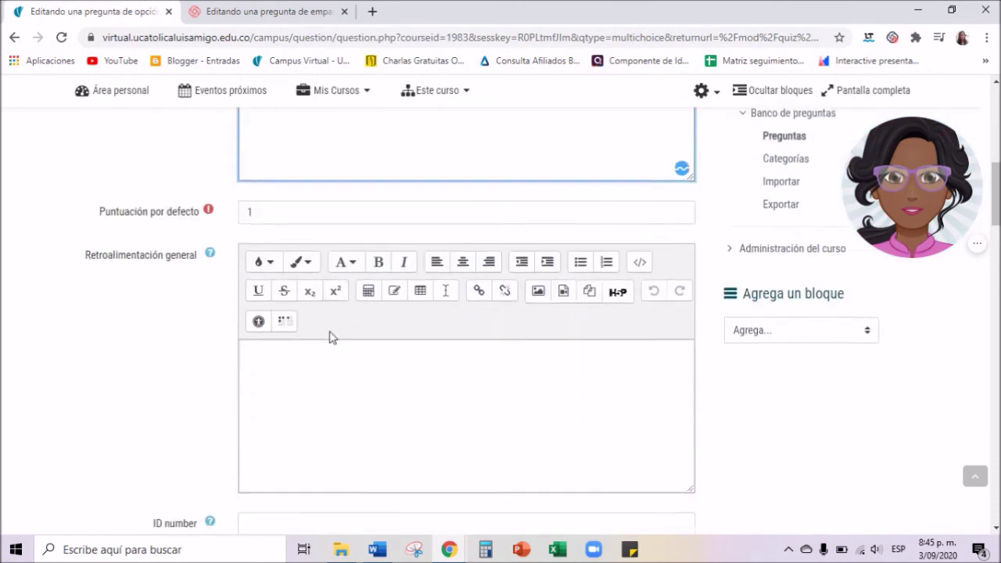
{"action": "left_click", "coordinate": [311, 353]}
{"action": "scroll", "coordinate": [311, 353], "scroll_direction": "down", "scroll_amount": 6}
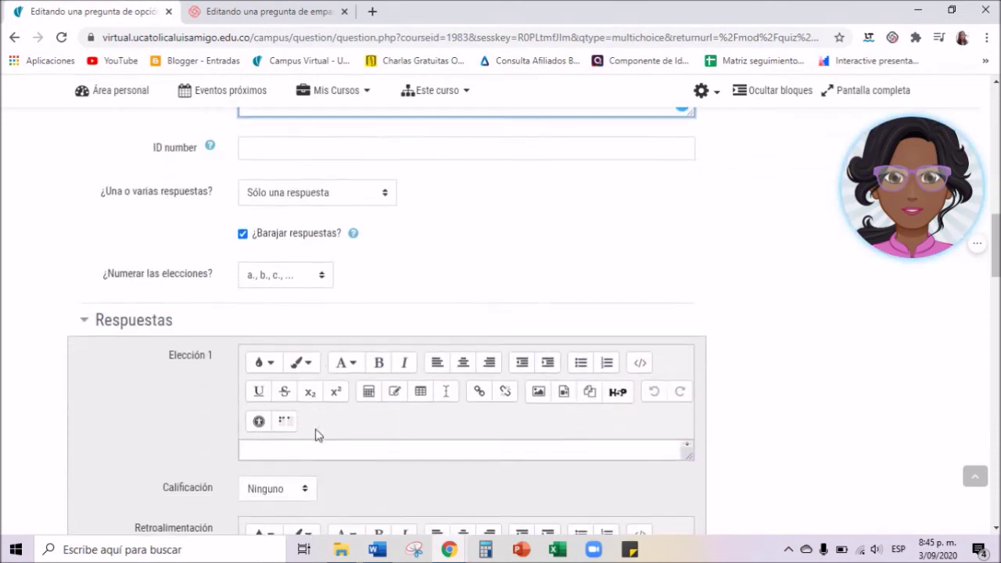
{"action": "left_click", "coordinate": [317, 299]}
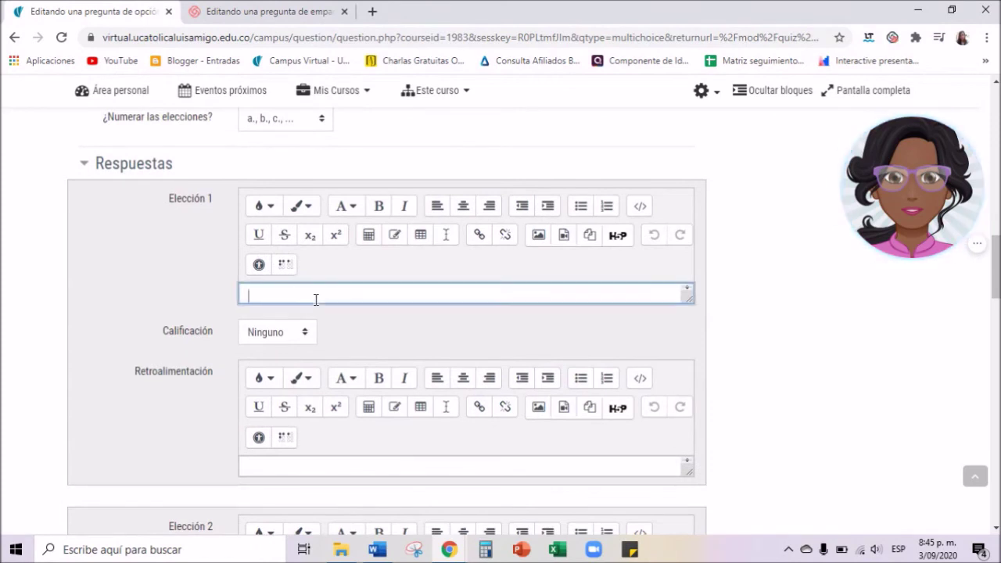
{"action": "left_click", "coordinate": [291, 332]}
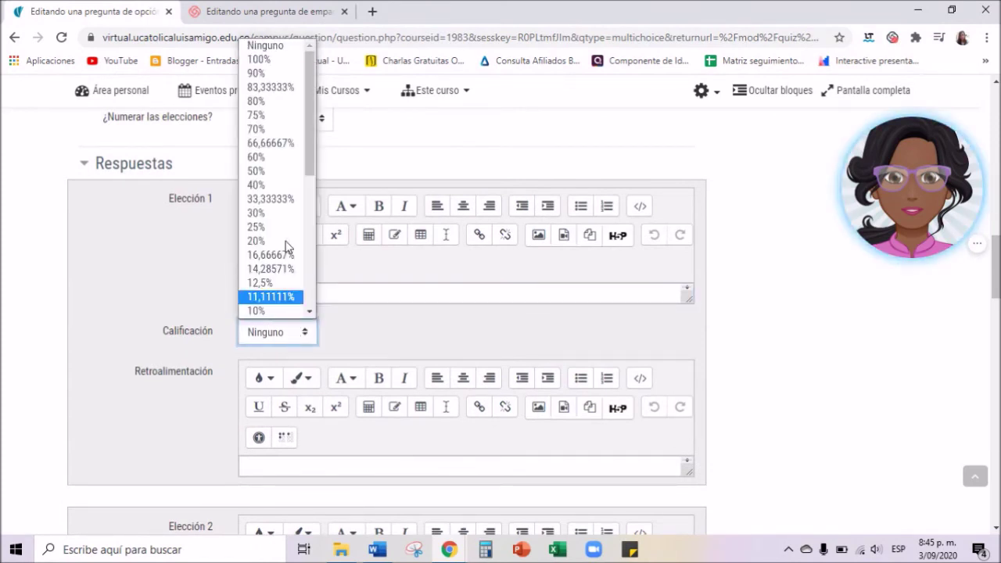
{"action": "left_click", "coordinate": [260, 60]}
{"action": "left_click", "coordinate": [295, 292]}
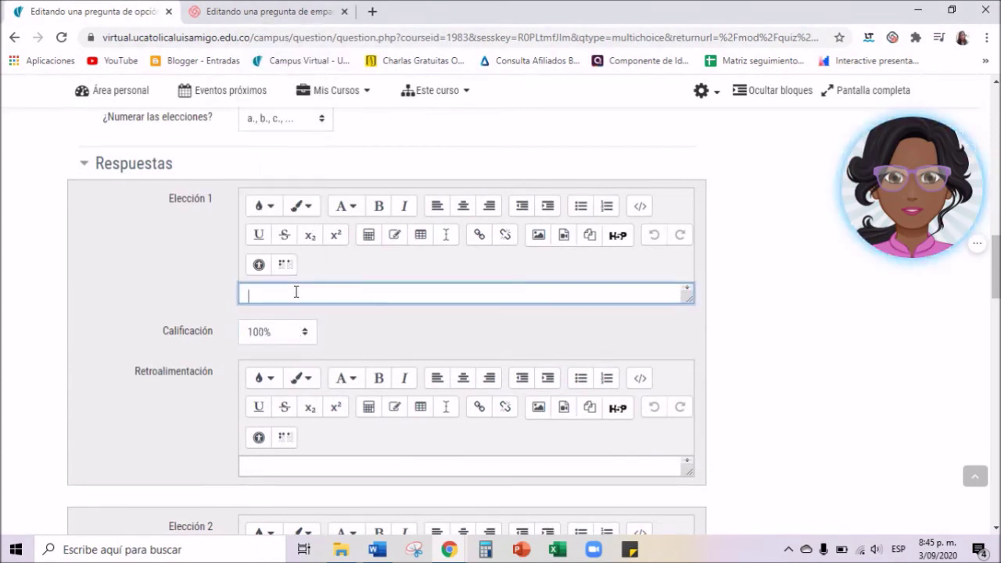
{"action": "type", "text": "VERDE"}
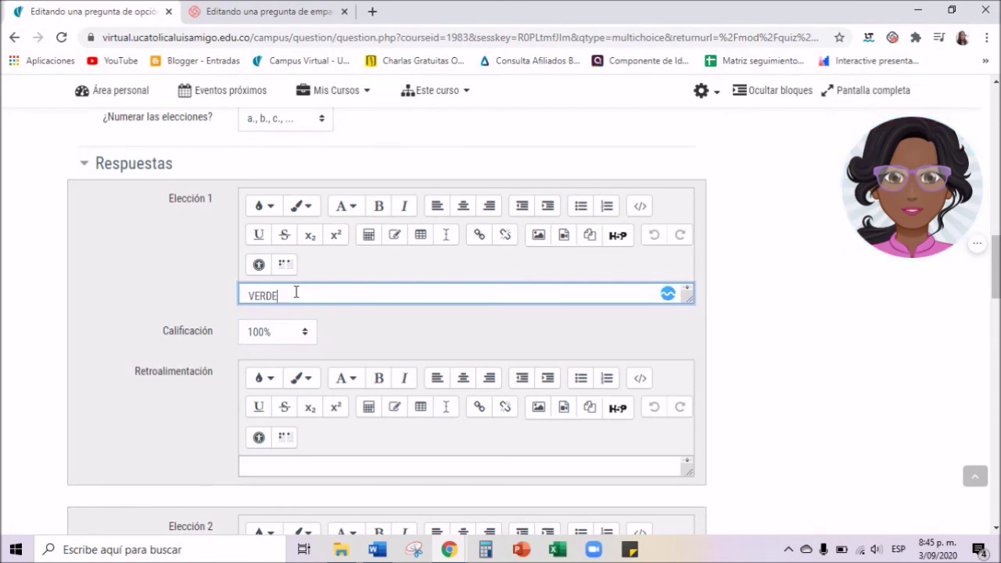
Enter NARANJA as the second answer choice and ROSA as the third.
{"action": "scroll", "coordinate": [304, 339], "scroll_direction": "down", "scroll_amount": 3}
{"action": "left_click", "coordinate": [272, 404]}
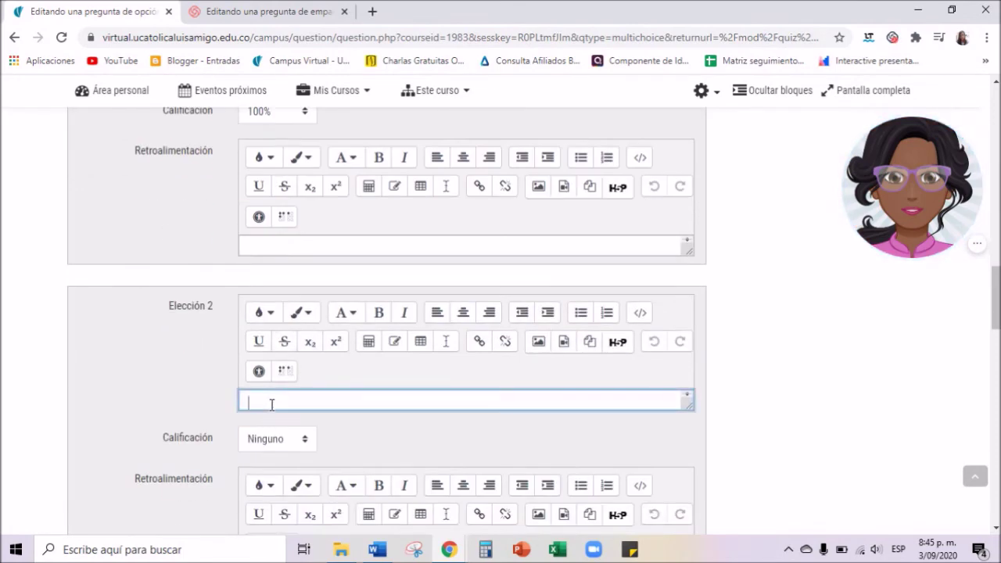
{"action": "type", "text": "NARANJA"}
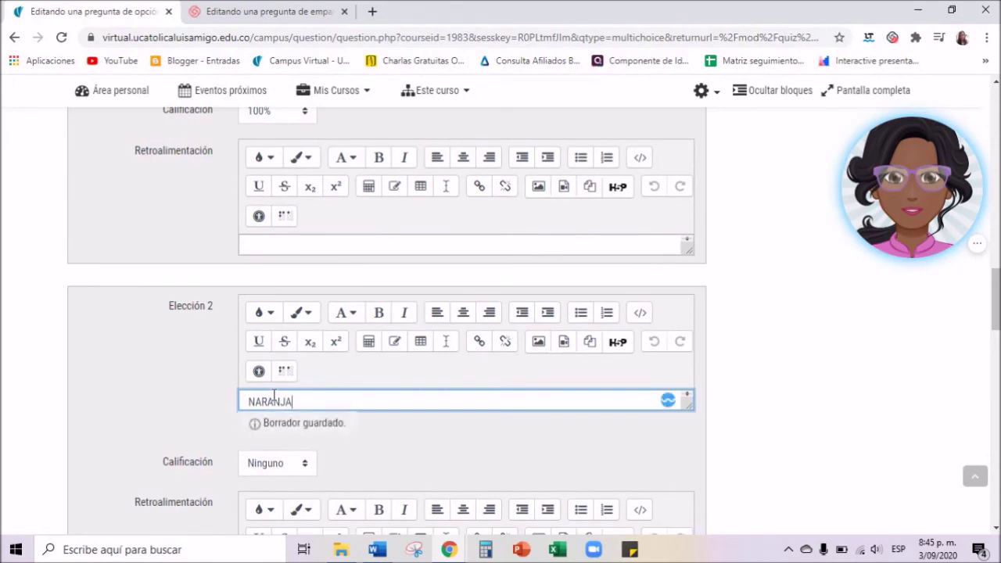
{"action": "key", "text": "Return"}
{"action": "scroll", "coordinate": [306, 396], "scroll_direction": "up", "scroll_amount": 4}
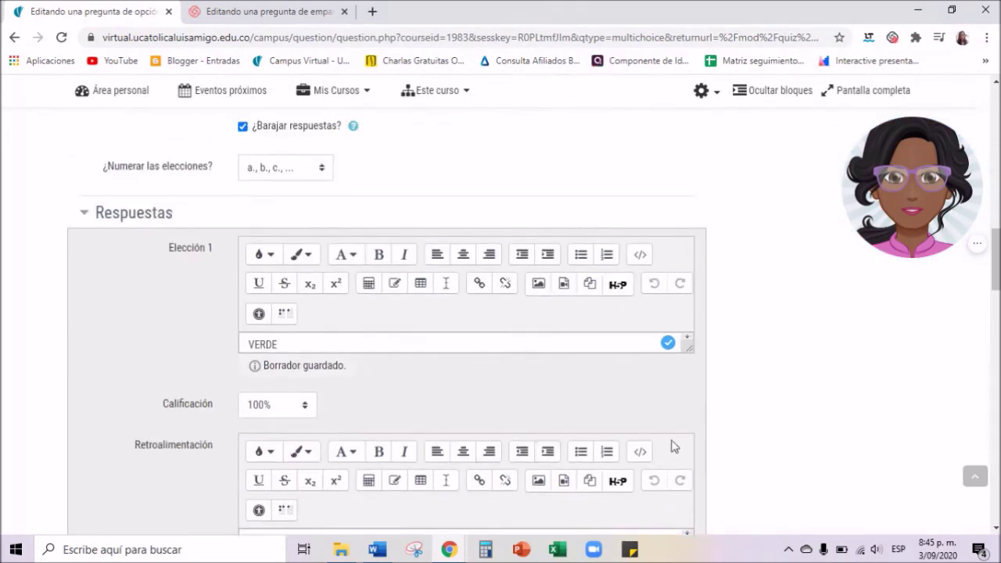
{"action": "scroll", "coordinate": [752, 411], "scroll_direction": "down", "scroll_amount": 7}
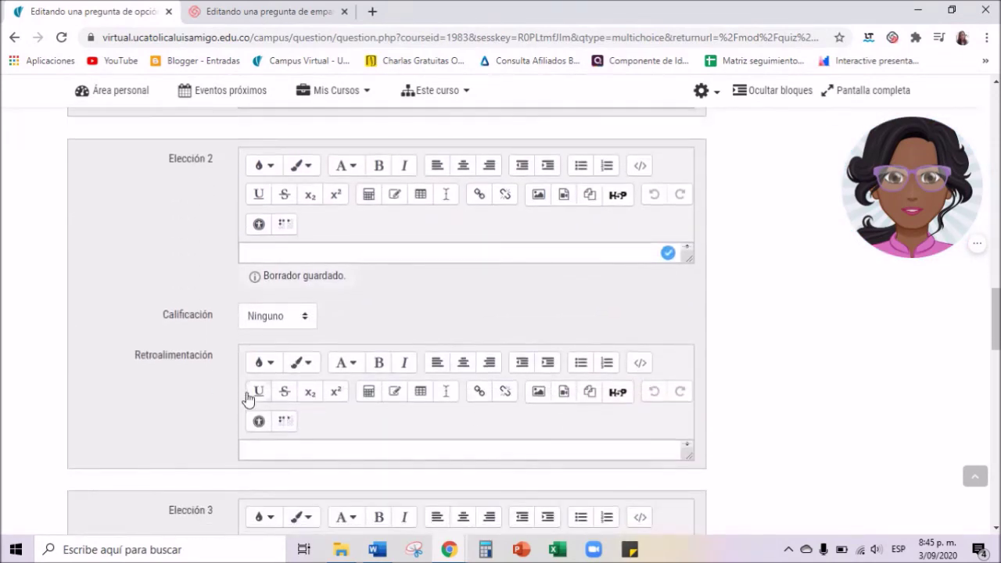
{"action": "scroll", "coordinate": [279, 455], "scroll_direction": "down", "scroll_amount": 2}
{"action": "left_click", "coordinate": [280, 387]}
{"action": "type", "text": "ROSA"}
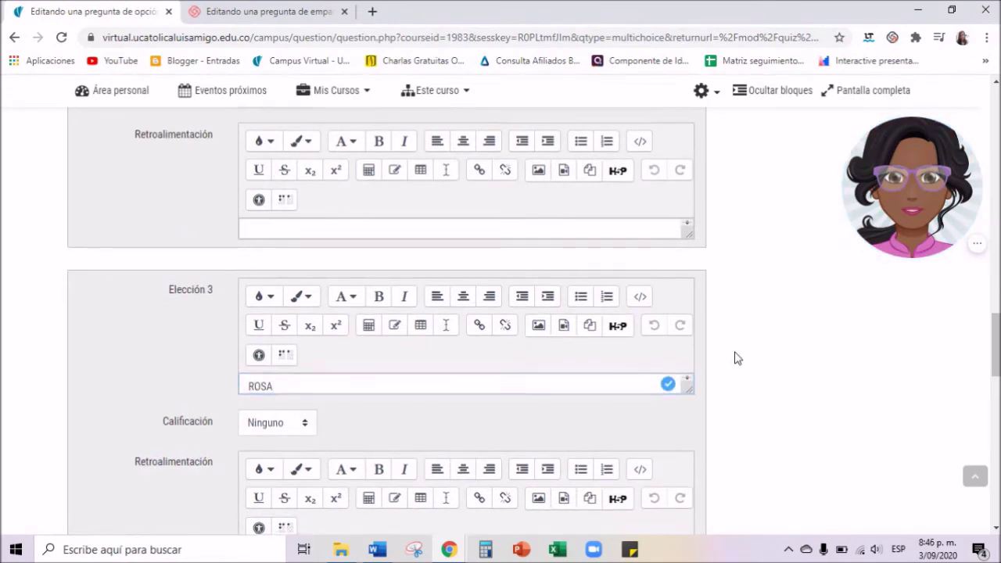
Save the multiple-choice question PREGUNTA 5 and return to the quiz.
{"action": "scroll", "coordinate": [733, 360], "scroll_direction": "down", "scroll_amount": 8}
{"action": "scroll", "coordinate": [733, 362], "scroll_direction": "down", "scroll_amount": 6}
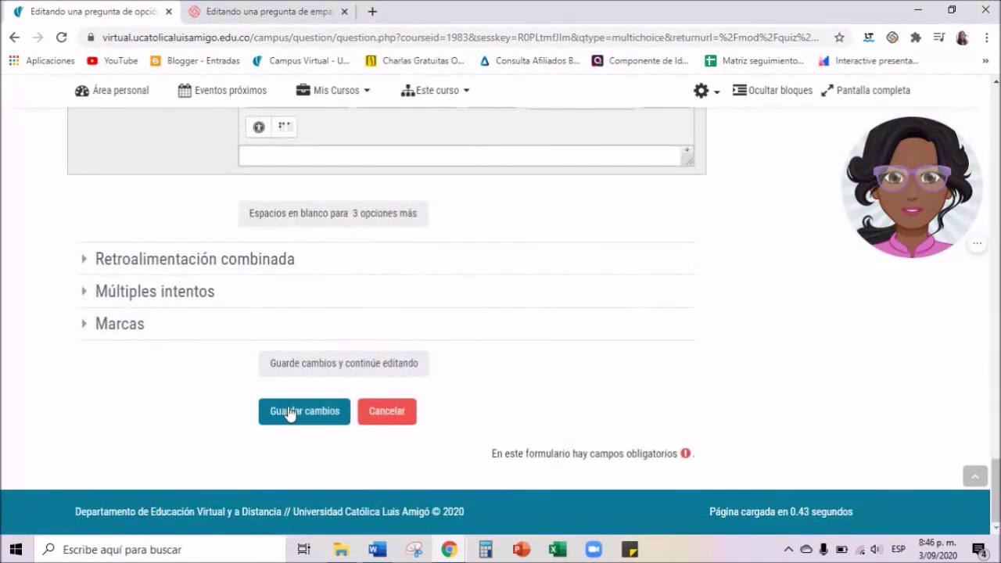
{"action": "left_click", "coordinate": [289, 412]}
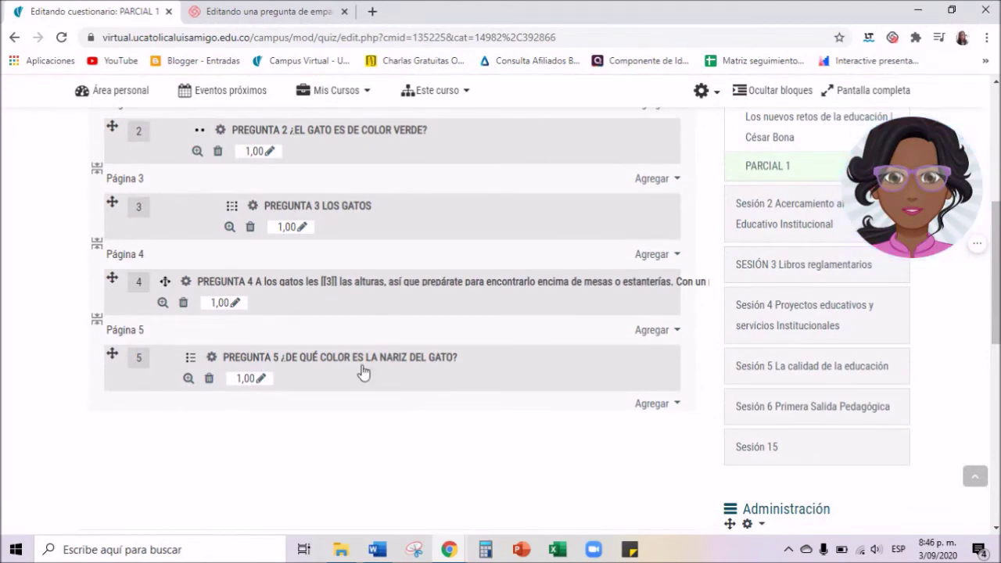
Preview PREGUNTA 5 with its three answer choices and close the preview.
{"action": "scroll", "coordinate": [363, 374], "scroll_direction": "down", "scroll_amount": 1}
{"action": "left_click", "coordinate": [187, 306]}
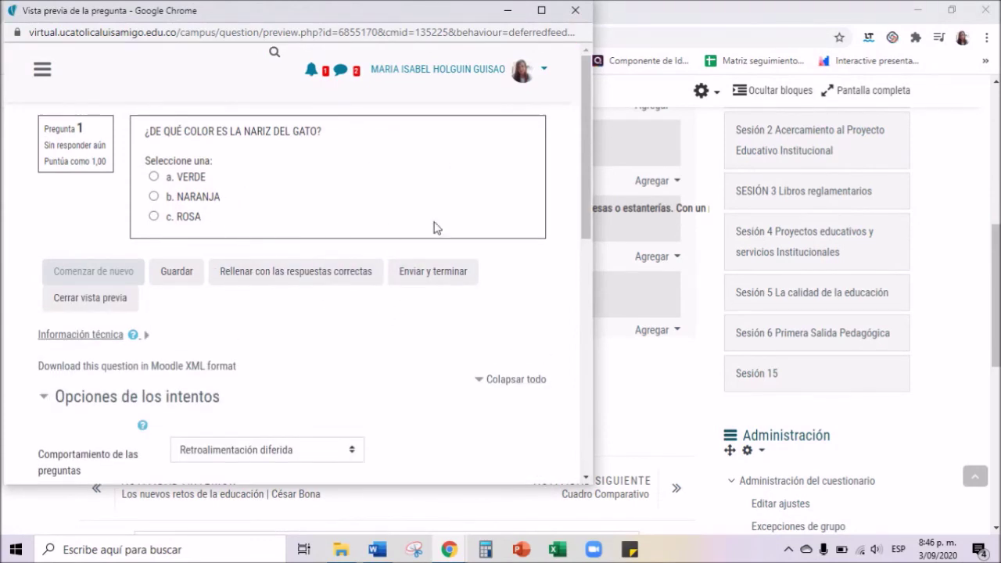
{"action": "left_click", "coordinate": [576, 11]}
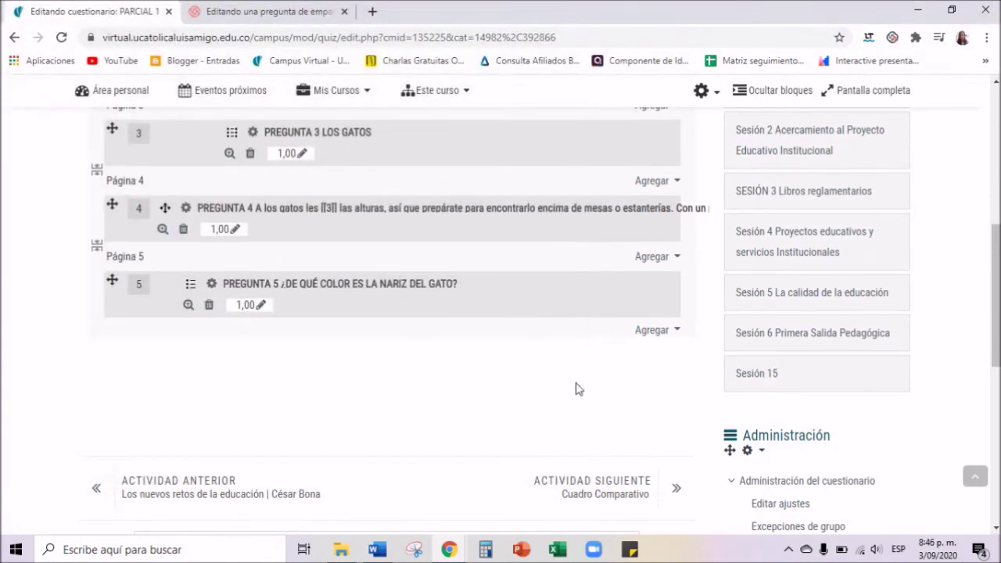
Review the quiz's question list and save its maximum grade setting.
{"action": "scroll", "coordinate": [577, 389], "scroll_direction": "up", "scroll_amount": 8}
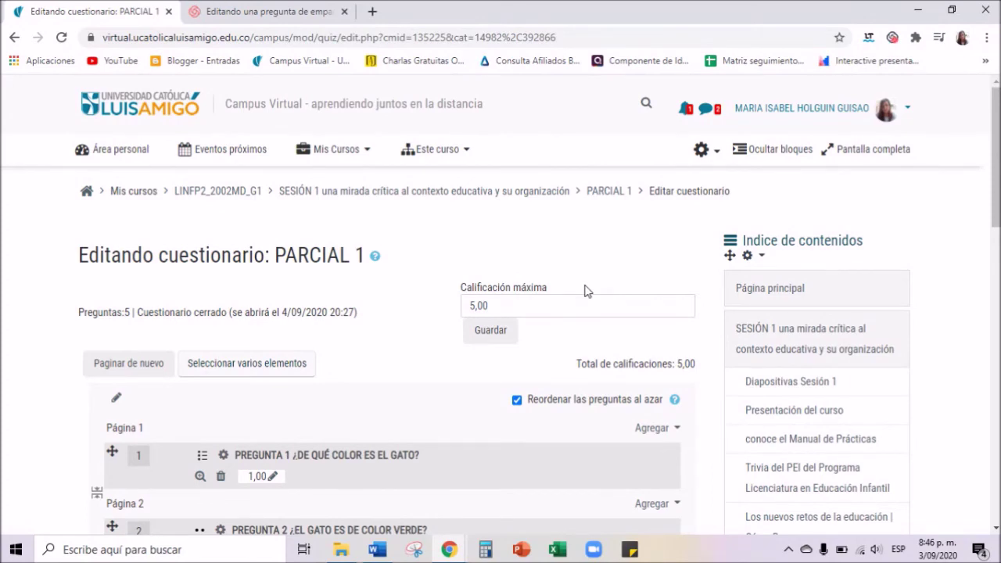
{"action": "scroll", "coordinate": [446, 316], "scroll_direction": "down", "scroll_amount": 2}
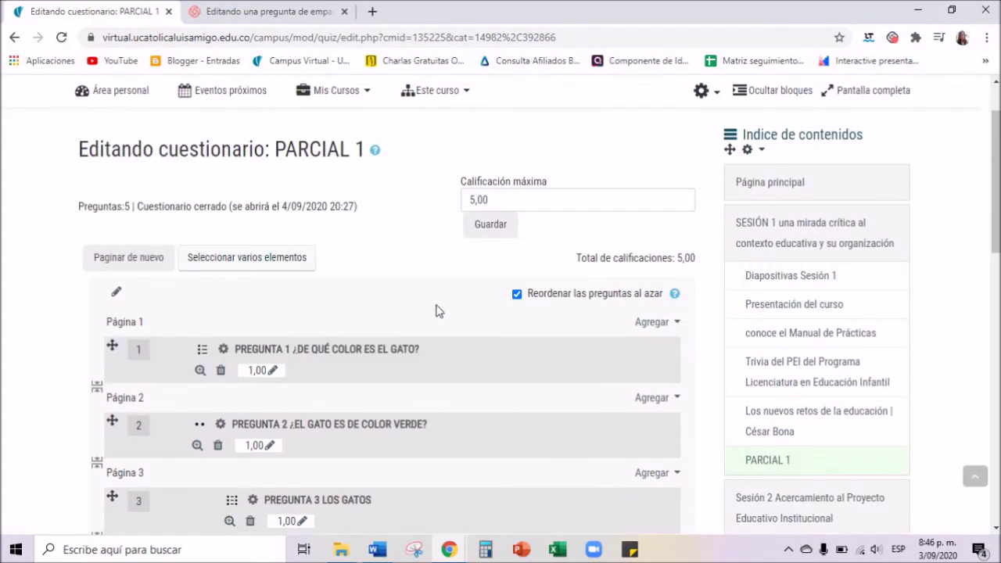
{"action": "scroll", "coordinate": [435, 318], "scroll_direction": "down", "scroll_amount": 8}
{"action": "scroll", "coordinate": [431, 292], "scroll_direction": "up", "scroll_amount": 9}
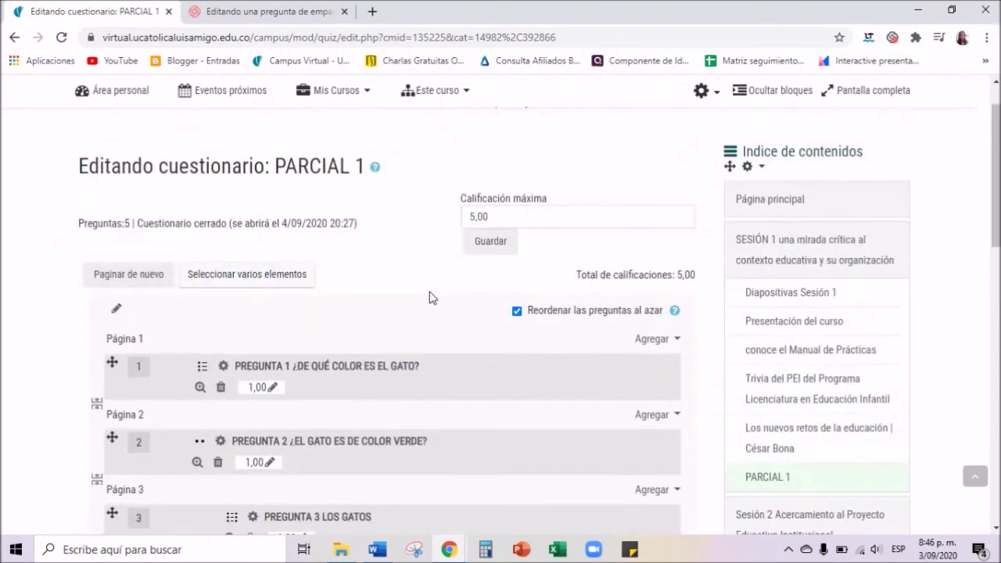
{"action": "scroll", "coordinate": [431, 298], "scroll_direction": "up", "scroll_amount": 2}
{"action": "left_click", "coordinate": [488, 332]}
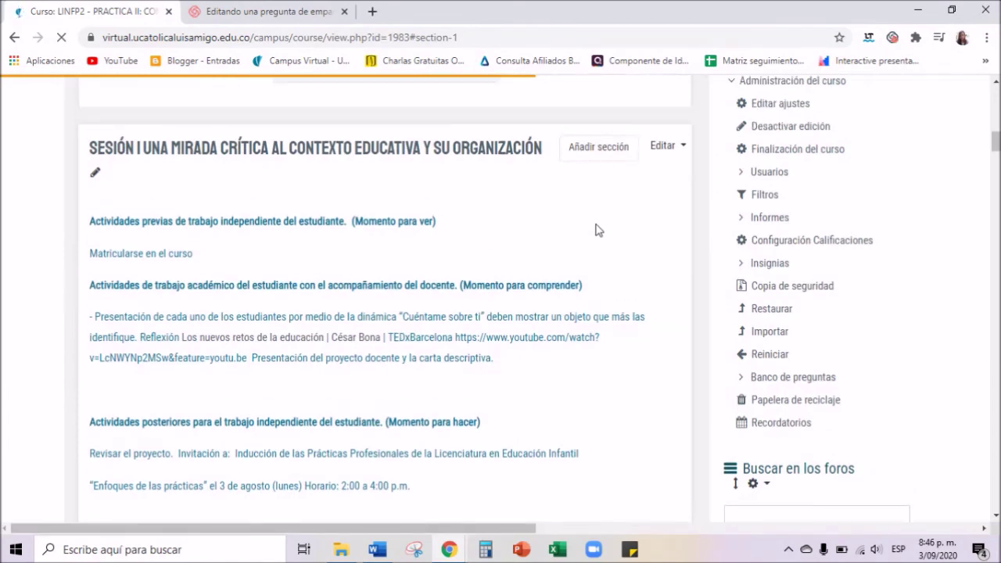
Locate PARCIAL 1 in the course's Sesión 1 and turn off course editing.
{"action": "scroll", "coordinate": [592, 238], "scroll_direction": "down", "scroll_amount": 2}
{"action": "scroll", "coordinate": [592, 245], "scroll_direction": "down", "scroll_amount": 10}
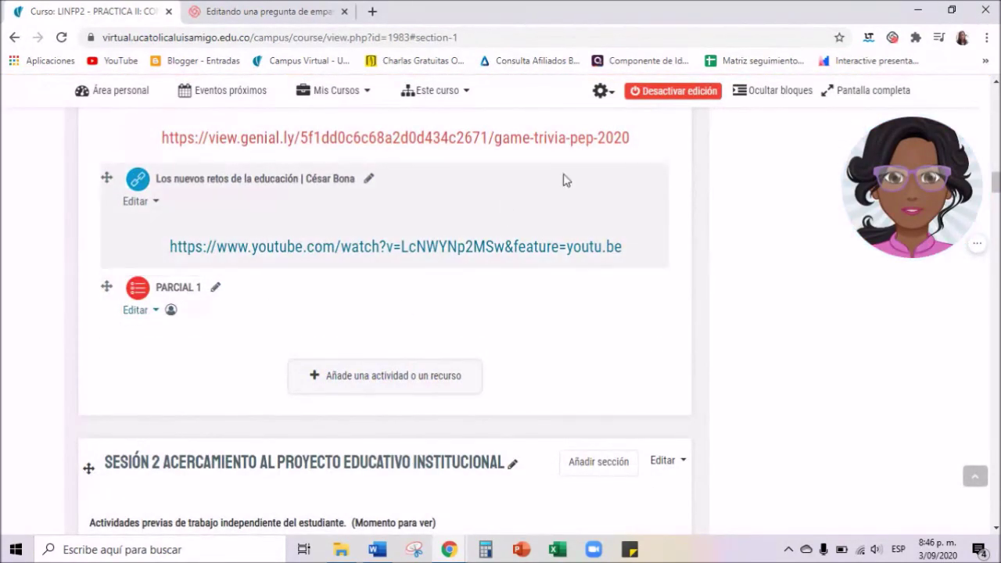
{"action": "left_click", "coordinate": [692, 93]}
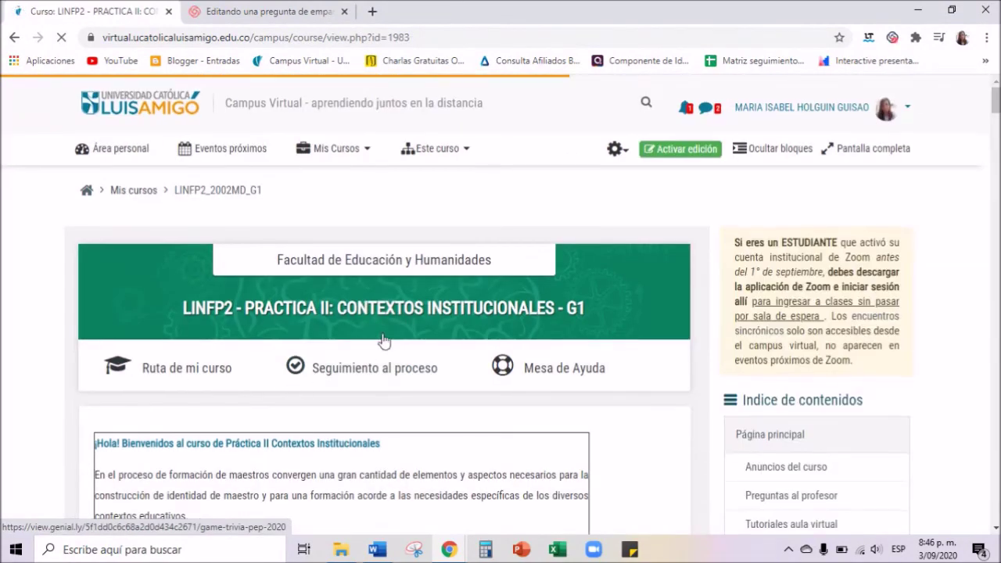
Open the quiz PARCIAL 1 from the Sesión 1 section of the course.
{"action": "scroll", "coordinate": [373, 344], "scroll_direction": "down", "scroll_amount": 15}
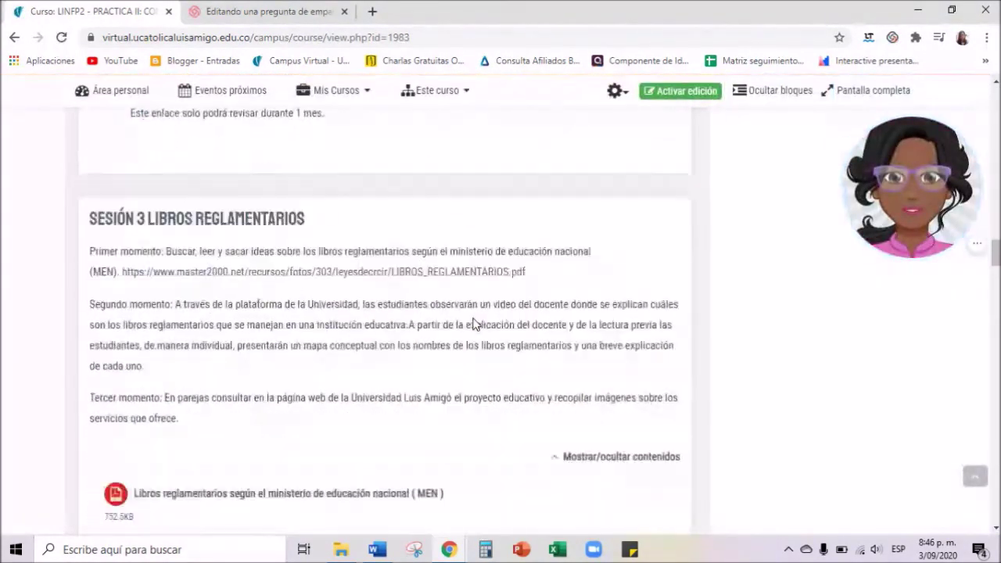
{"action": "scroll", "coordinate": [474, 326], "scroll_direction": "down", "scroll_amount": 15}
{"action": "scroll", "coordinate": [222, 299], "scroll_direction": "up", "scroll_amount": 12}
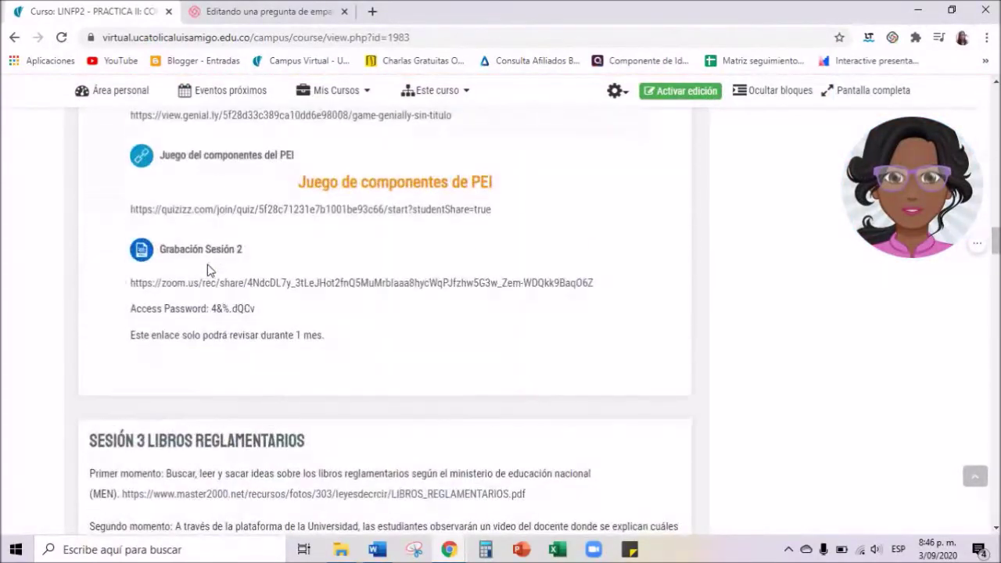
{"action": "scroll", "coordinate": [207, 270], "scroll_direction": "up", "scroll_amount": 15}
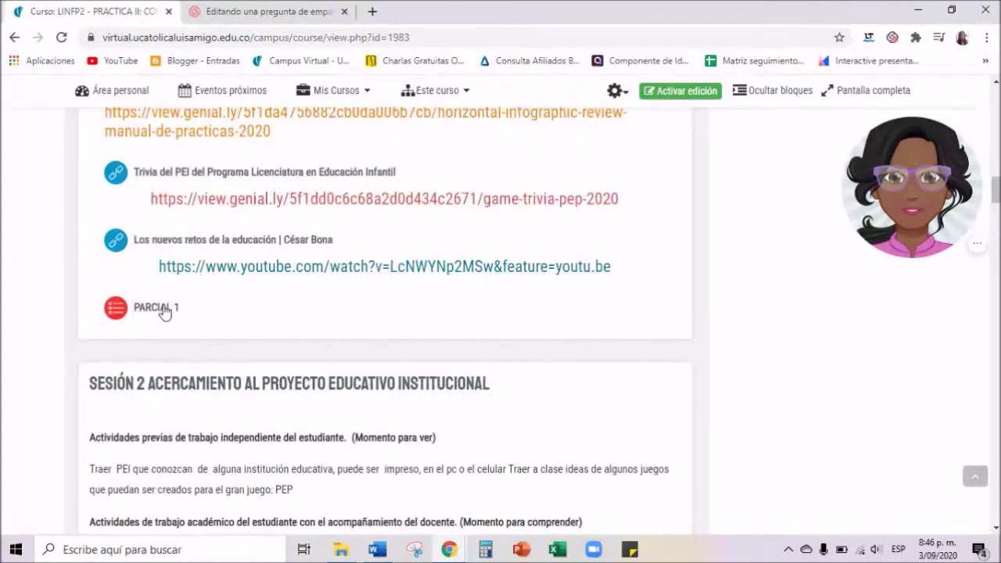
{"action": "left_click", "coordinate": [163, 309]}
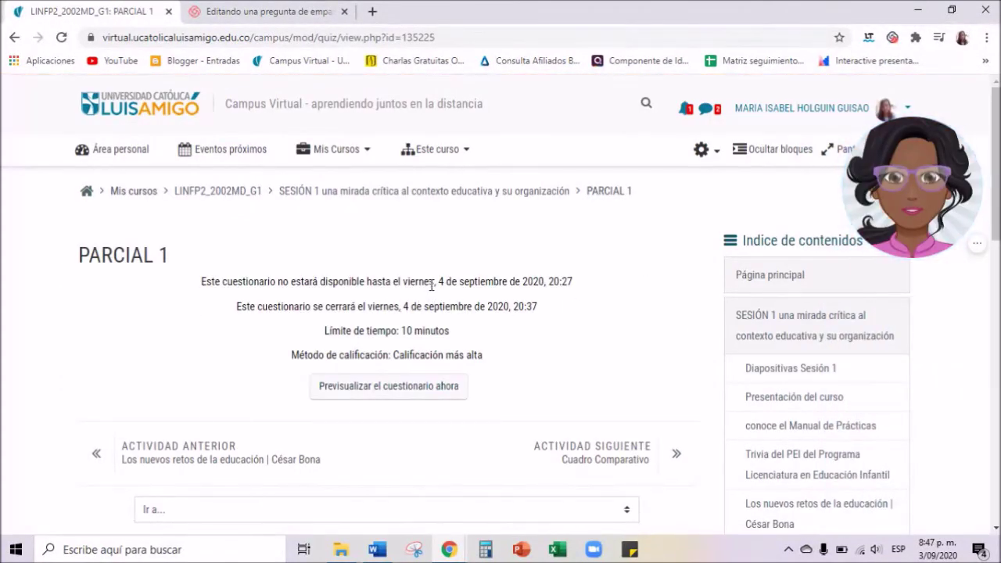
Examine the quiz's opening date, closing date, time limit and grading method.
{"action": "left_click_drag", "start_coordinate": [439, 282], "coordinate": [575, 284]}
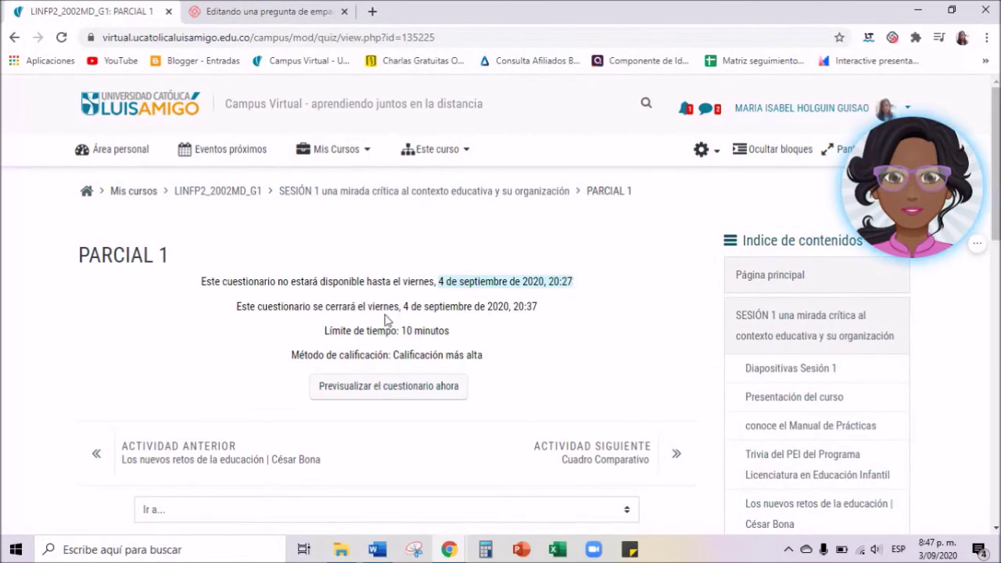
{"action": "left_click_drag", "start_coordinate": [401, 307], "coordinate": [545, 312]}
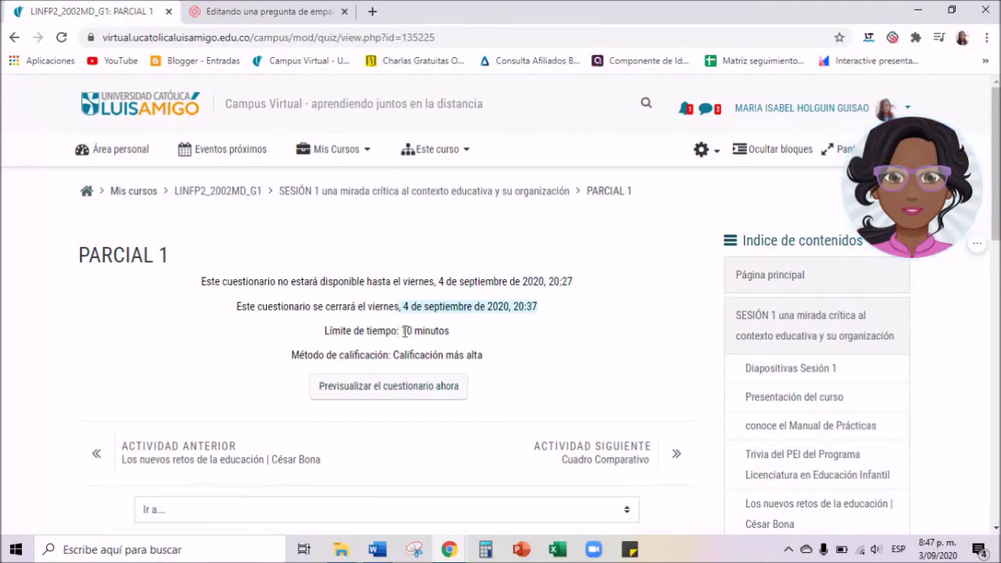
{"action": "left_click_drag", "start_coordinate": [405, 330], "coordinate": [468, 338]}
{"action": "left_click_drag", "start_coordinate": [392, 353], "coordinate": [485, 358]}
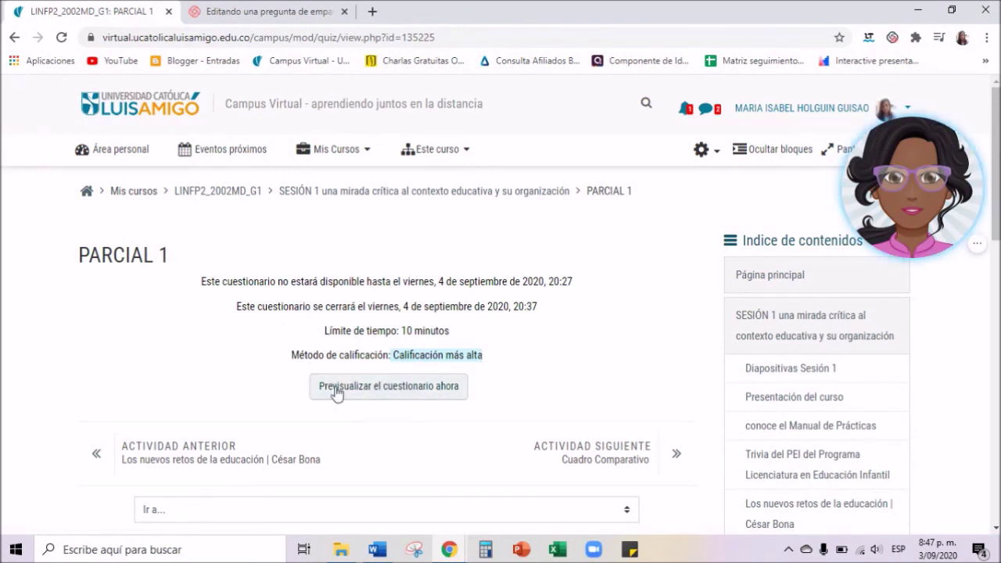
Start a timed preview attempt and fill question 1's gaps in order with mundo, encanta and divertidas, continuing to question 2.
{"action": "left_click", "coordinate": [377, 393]}
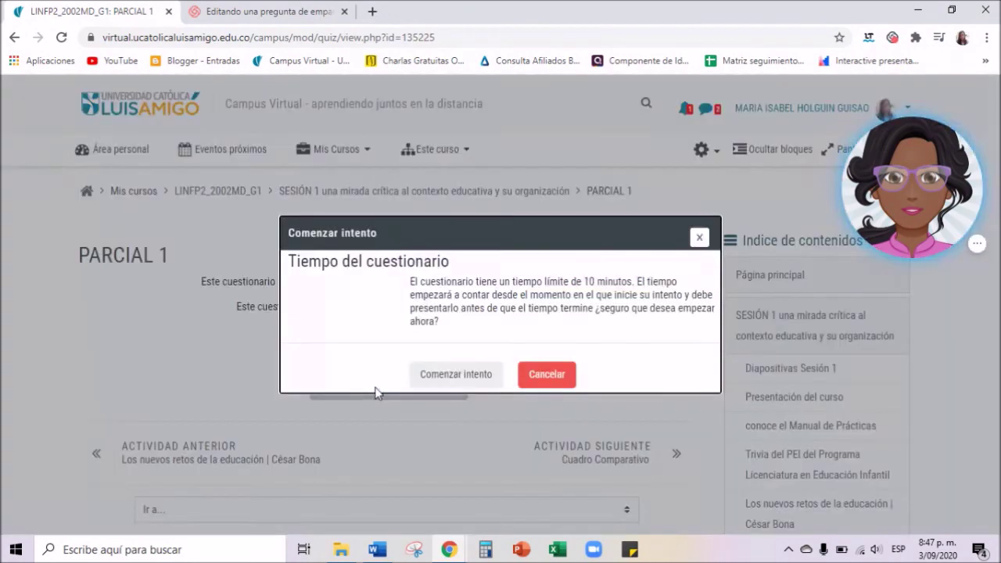
{"action": "left_click", "coordinate": [453, 375]}
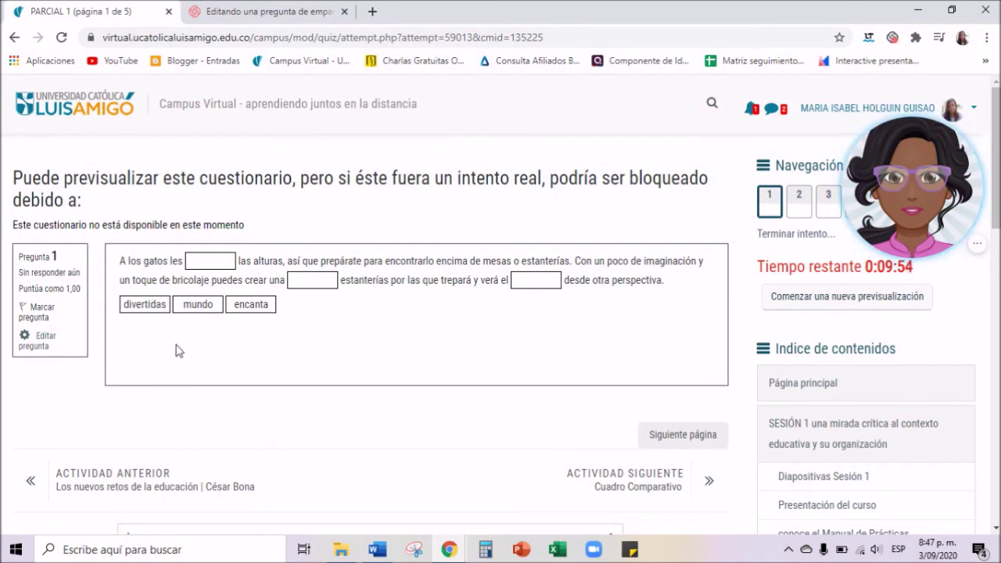
{"action": "left_click_drag", "start_coordinate": [146, 305], "coordinate": [382, 280]}
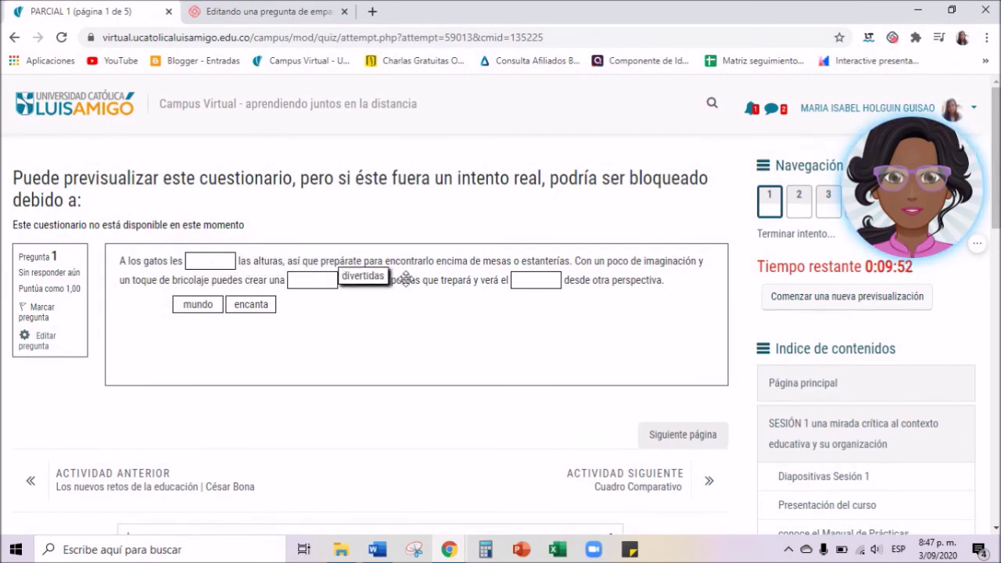
{"action": "left_click_drag", "start_coordinate": [534, 281], "coordinate": [535, 281]}
{"action": "left_click_drag", "start_coordinate": [248, 305], "coordinate": [305, 280]}
{"action": "left_click_drag", "start_coordinate": [189, 302], "coordinate": [203, 259]}
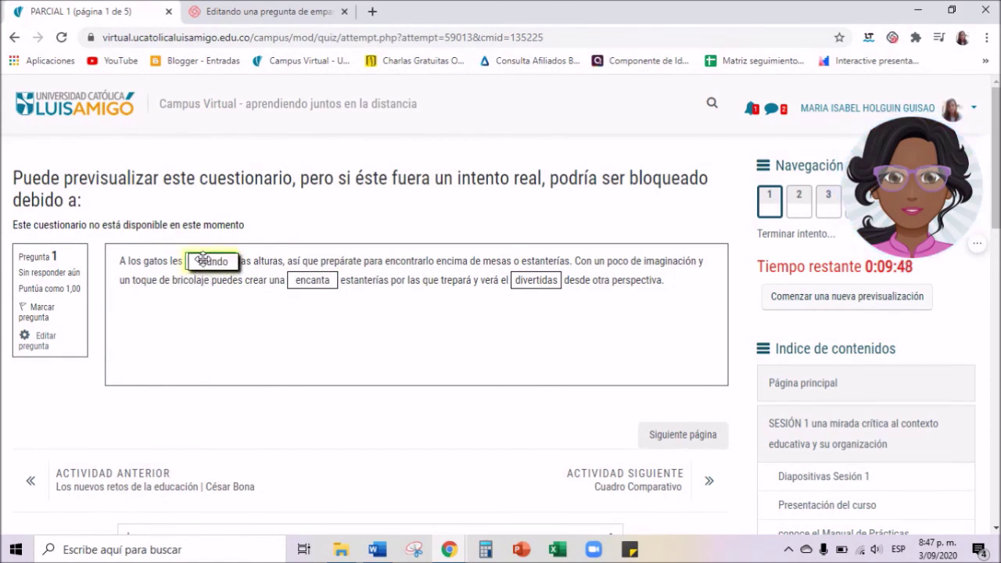
{"action": "scroll", "coordinate": [626, 345], "scroll_direction": "down", "scroll_amount": 1}
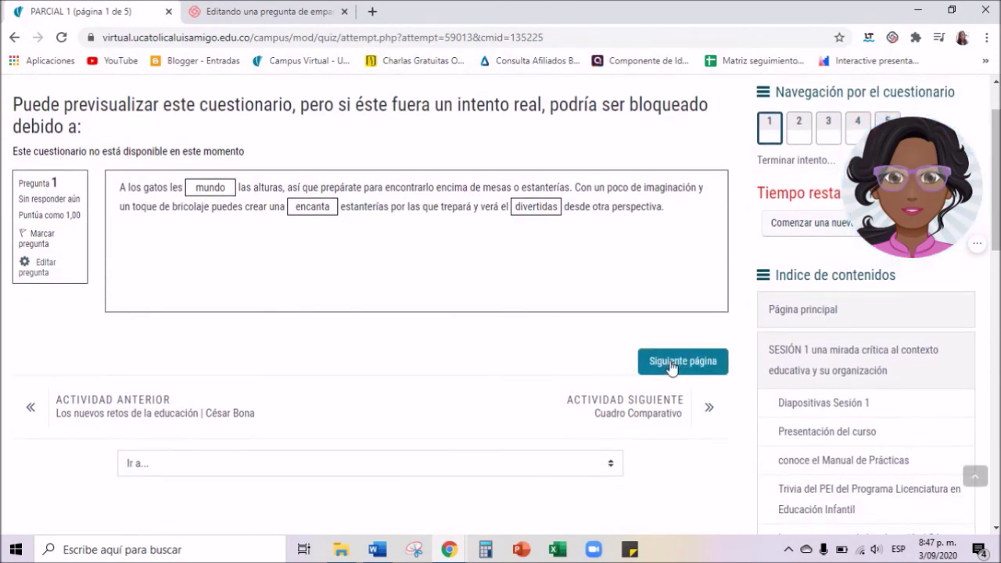
{"action": "left_click", "coordinate": [671, 365]}
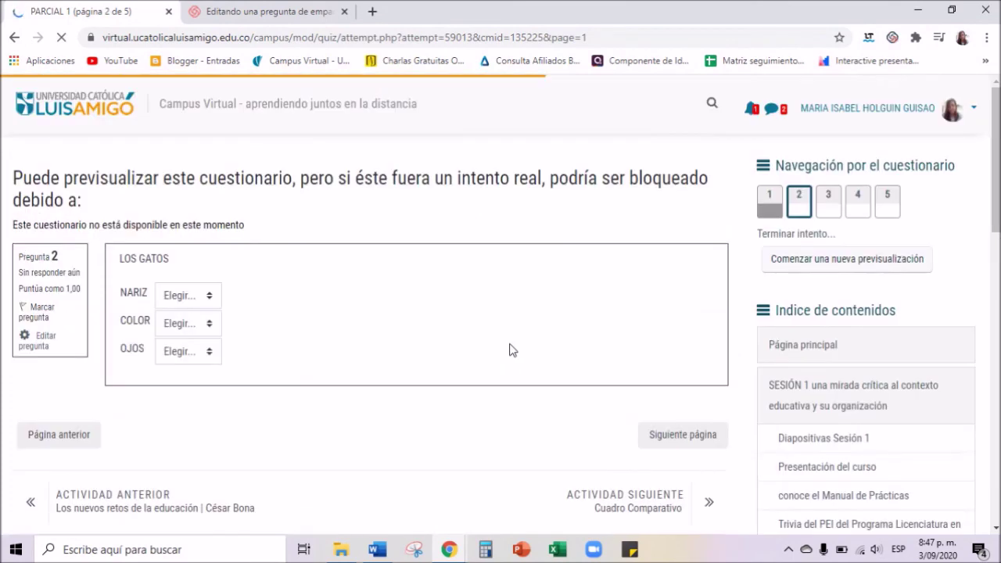
Answer the LOS GATOS matching question with NEGRO for NARIZ, BLANCO for COLOR and CAFE for OJOS.
{"action": "left_click", "coordinate": [189, 296]}
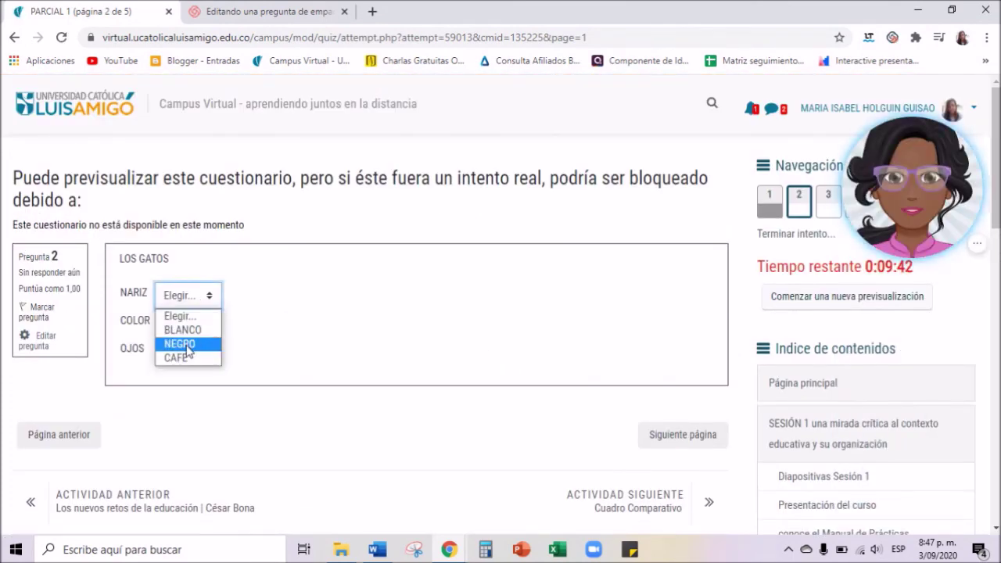
{"action": "left_click", "coordinate": [191, 342]}
{"action": "left_click", "coordinate": [188, 323]}
{"action": "left_click", "coordinate": [196, 357]}
{"action": "left_click", "coordinate": [195, 352]}
{"action": "left_click", "coordinate": [186, 415]}
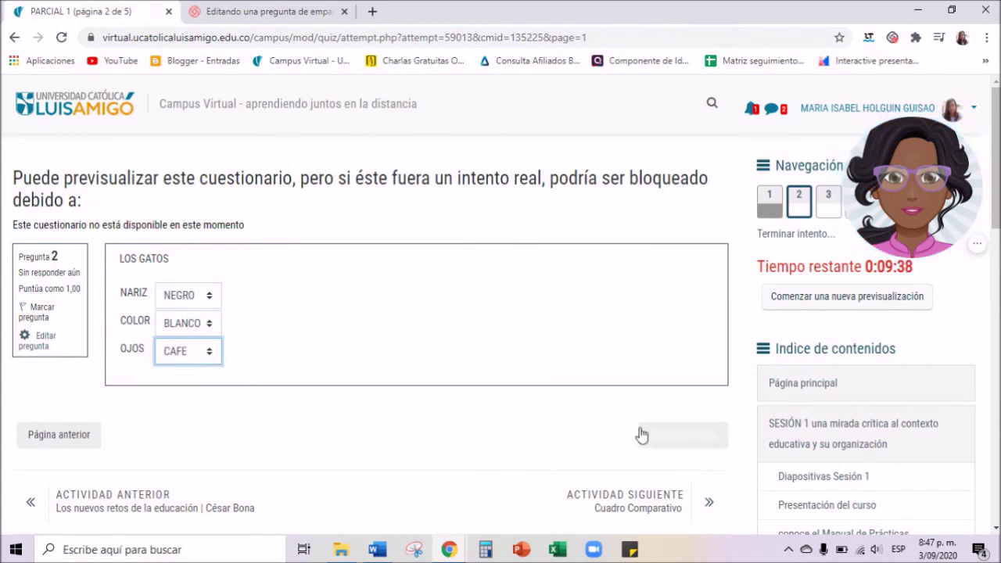